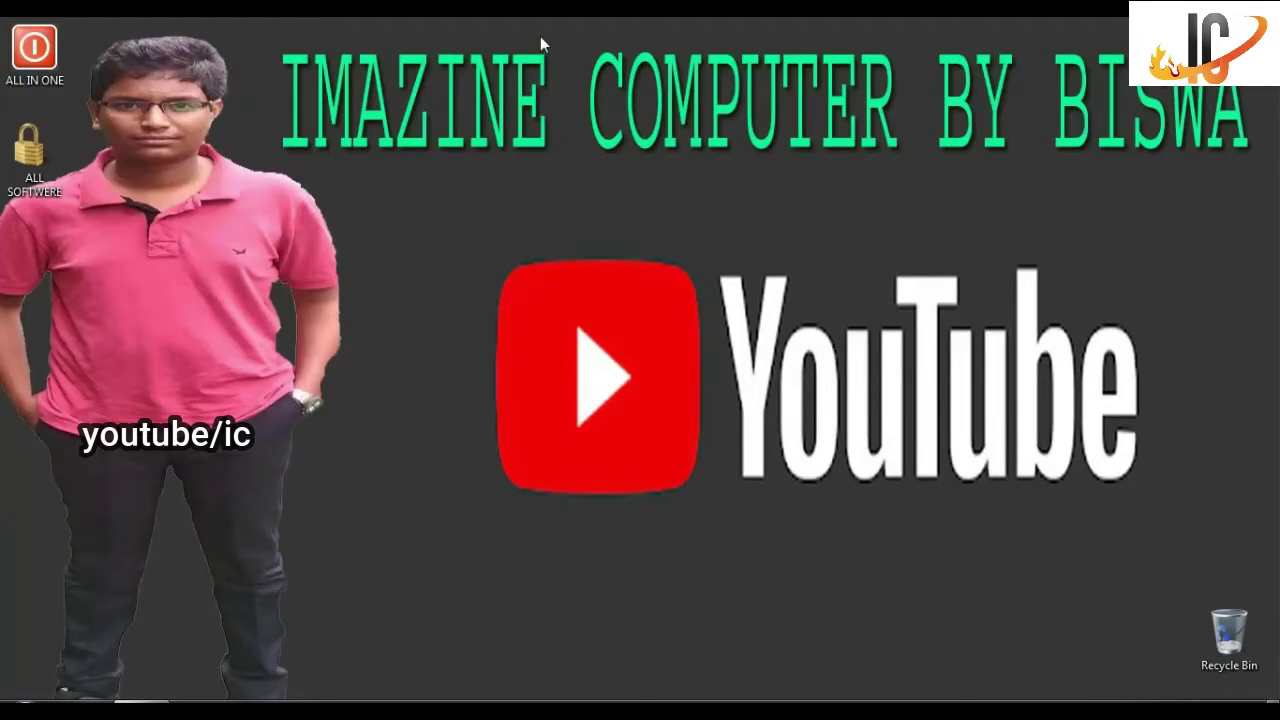
# Step: Refresh the desktop four times from its right-click menu
pyautogui.rightClick(172, 214)
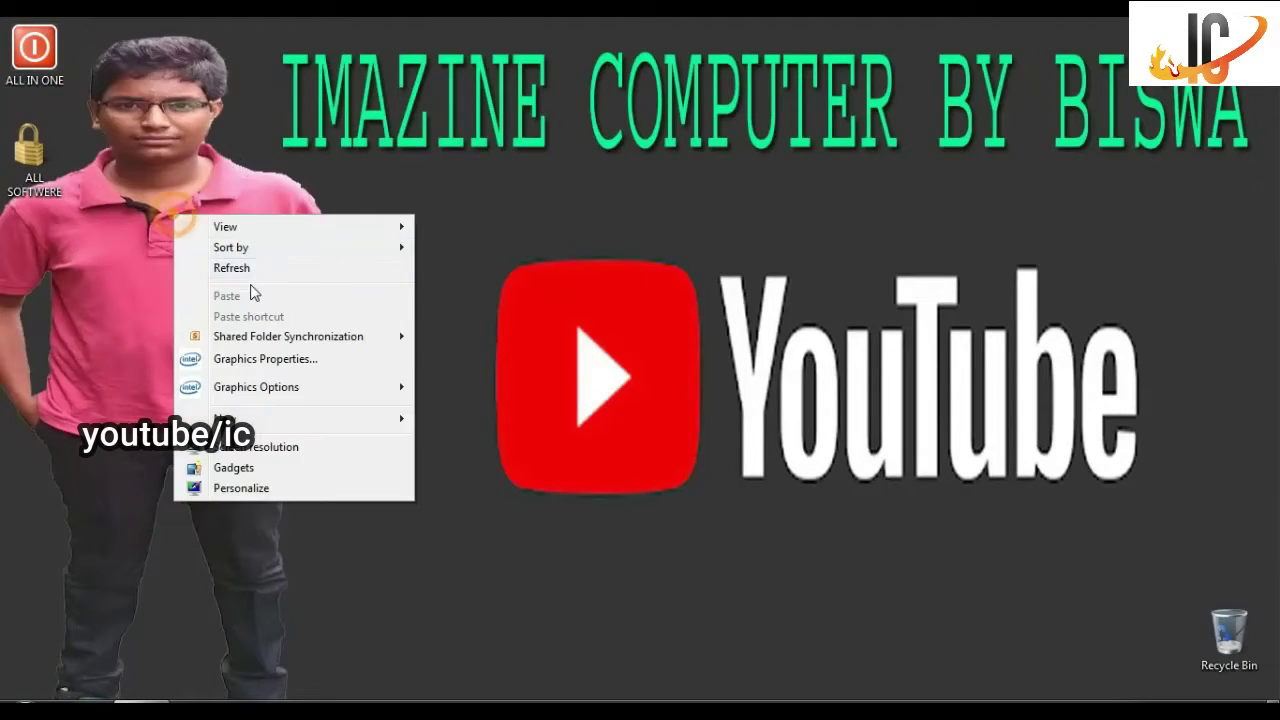
pyautogui.click(252, 268)
pyautogui.rightClick(252, 264)
pyautogui.click(310, 314)
pyautogui.rightClick(264, 268)
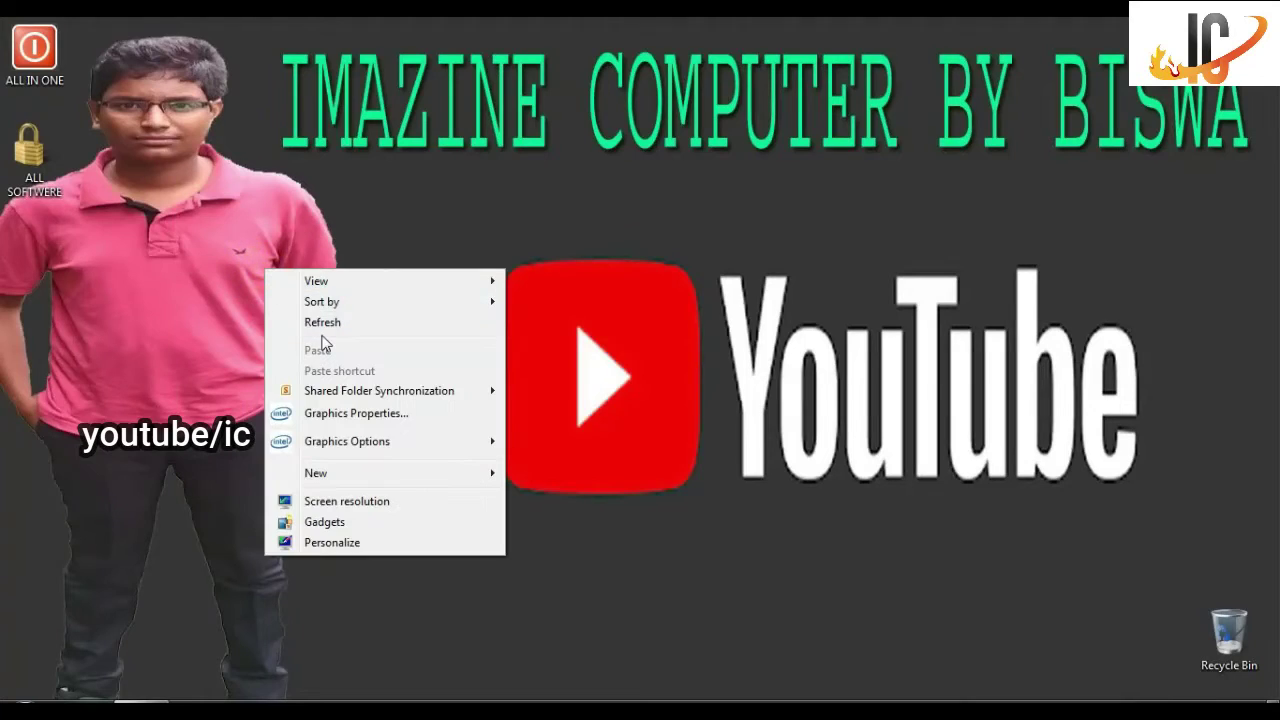
pyautogui.click(321, 328)
pyautogui.rightClick(318, 326)
pyautogui.click(357, 375)
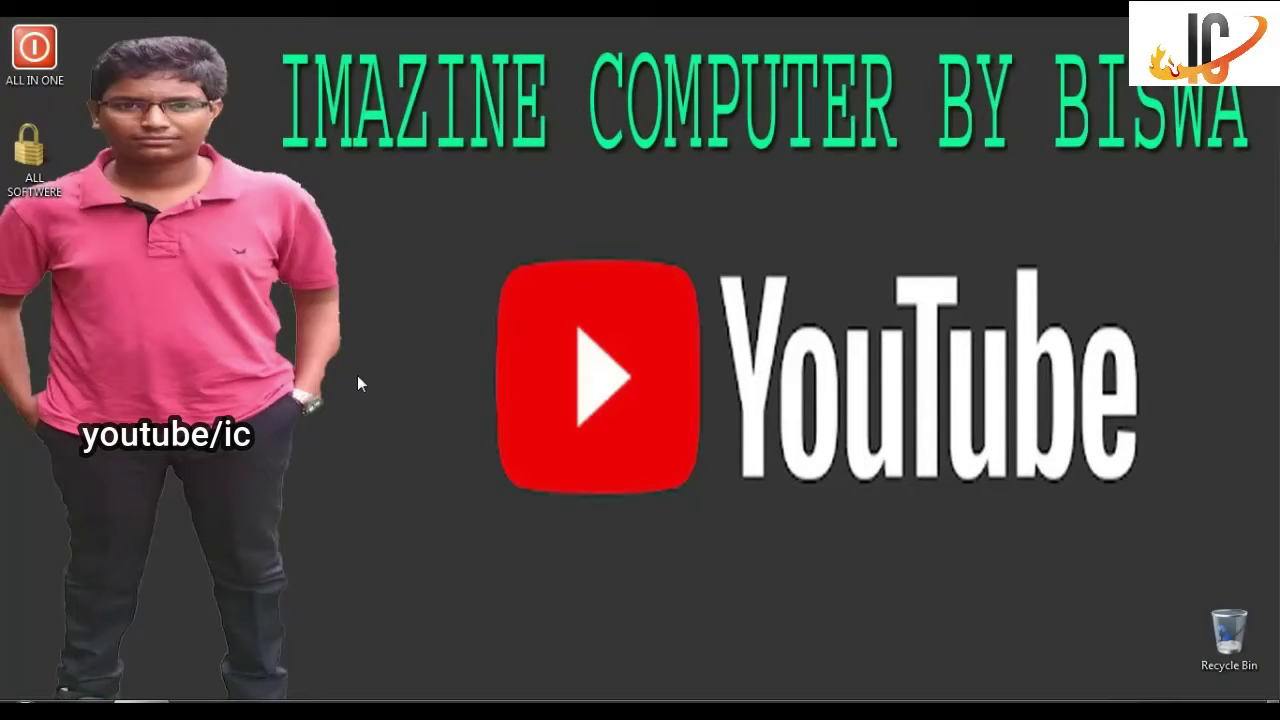
# Step: Refresh the desktop twice more and bring up the Start menu
pyautogui.rightClick(228, 203)
pyautogui.click(286, 248)
pyautogui.rightClick(252, 212)
pyautogui.click(300, 260)
pyautogui.press('super')
# Step: Launch Microsoft PowerPoint 2010 from All Programs > Microsoft Office
pyautogui.click(80, 634)
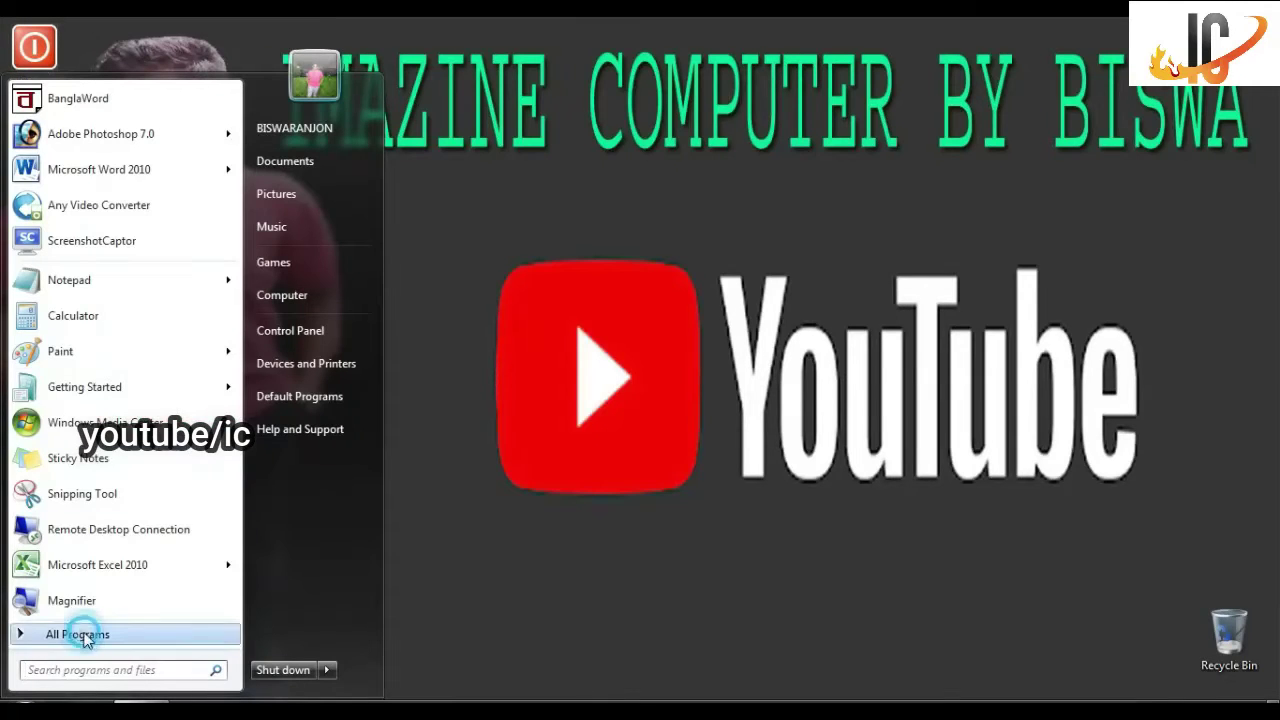
pyautogui.scroll(-2, 90, 500)
pyautogui.scroll(-2, 92, 495)
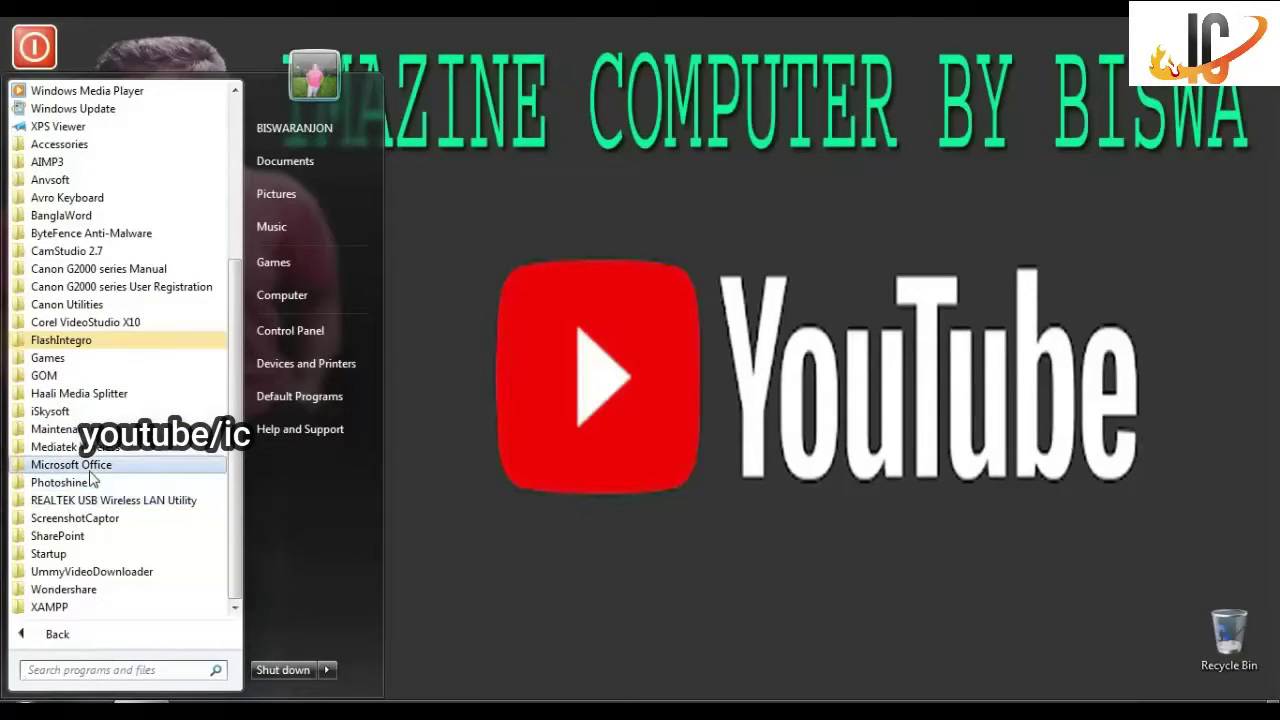
pyautogui.click(90, 470)
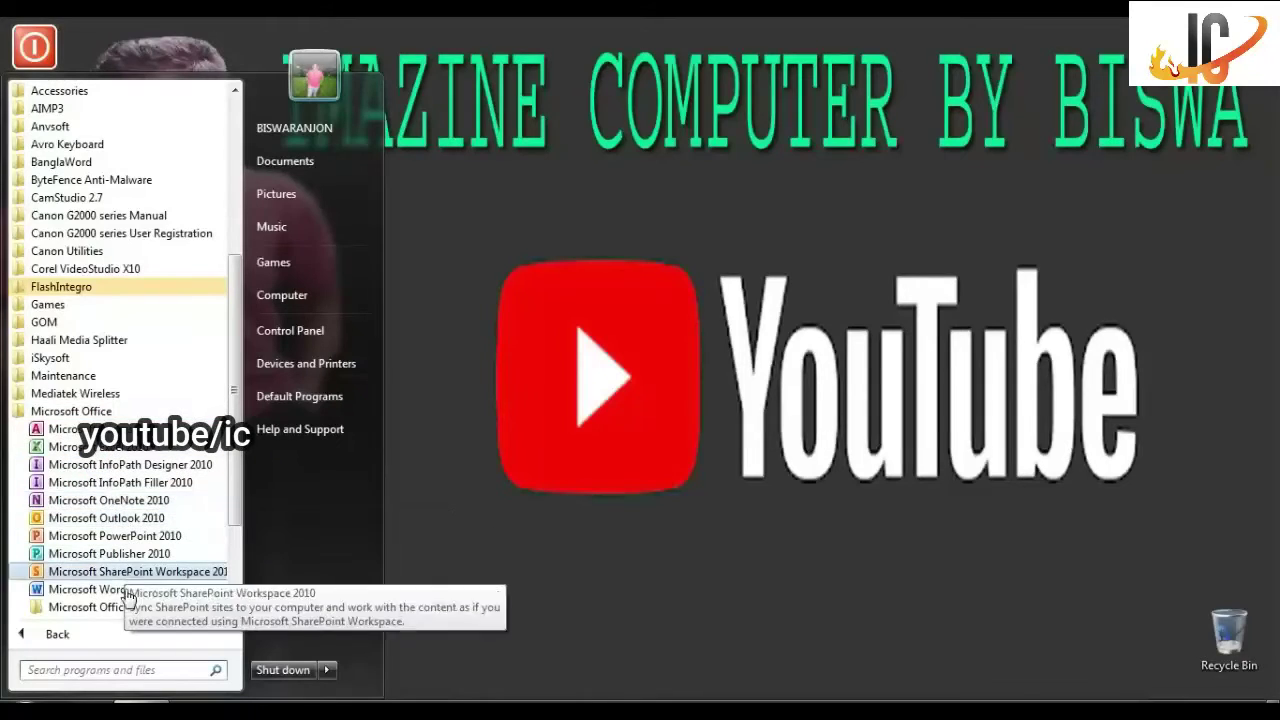
pyautogui.click(130, 545)
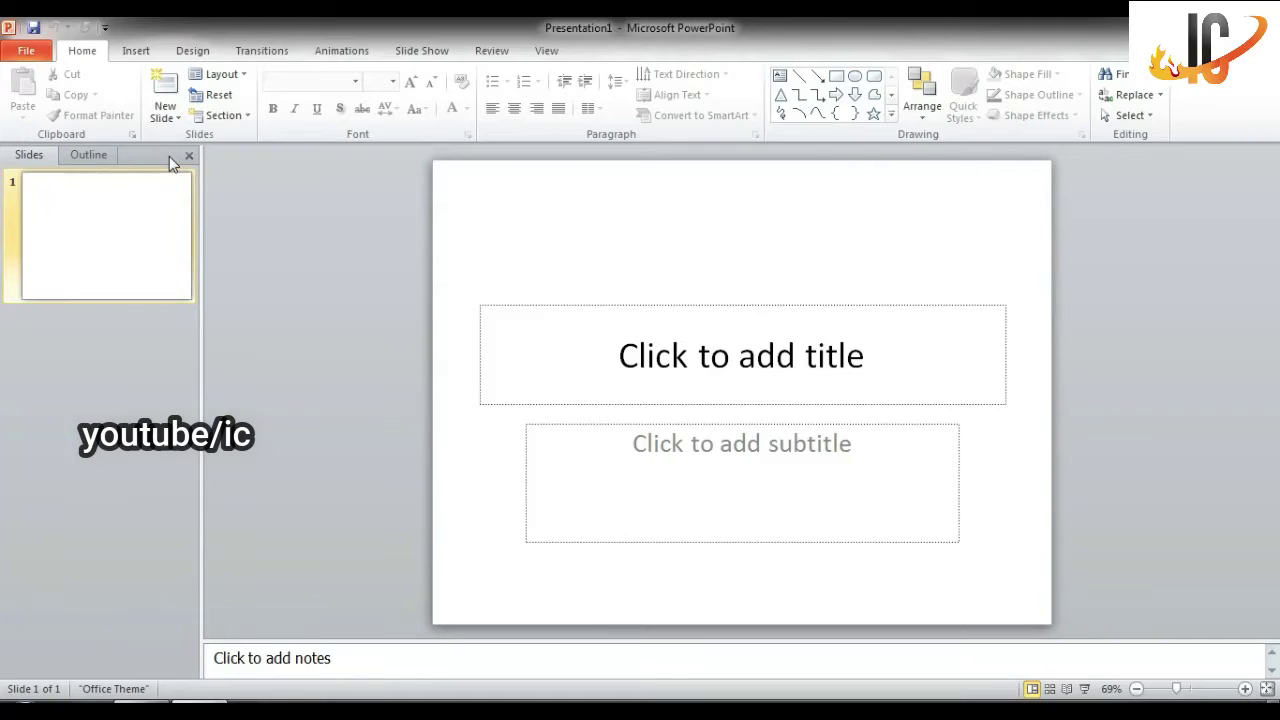
pyautogui.click(165, 112)
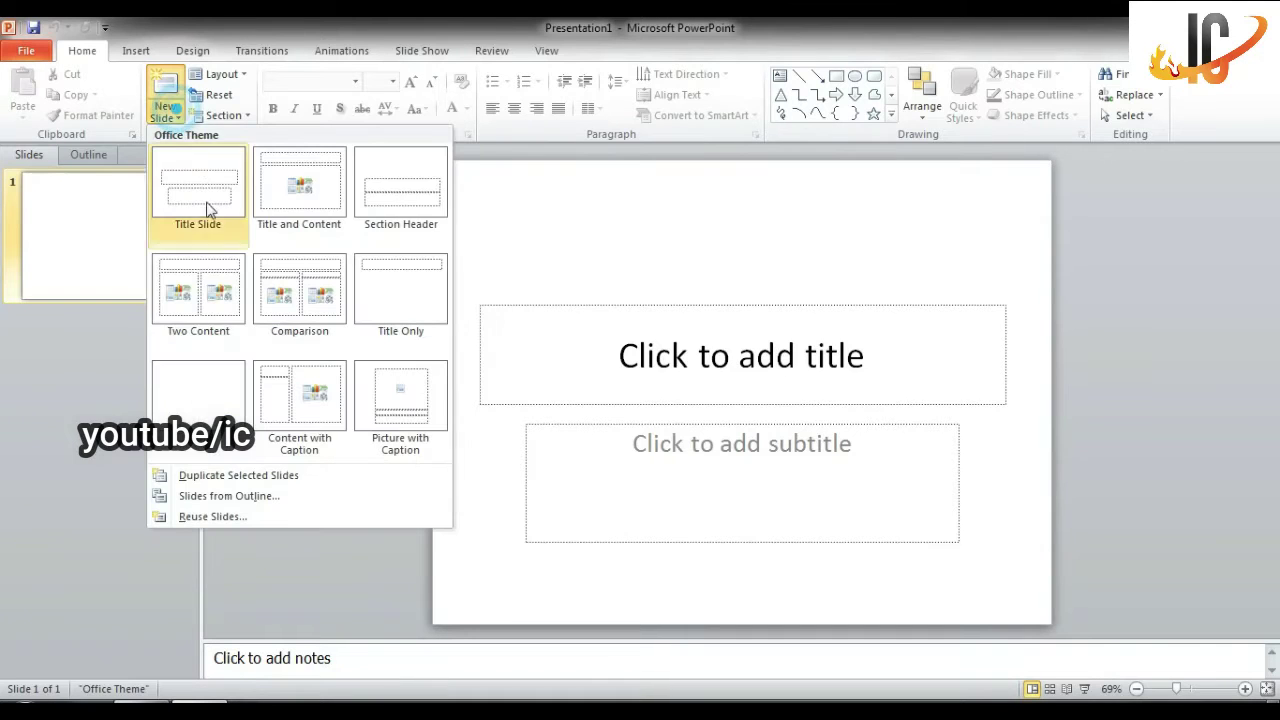
pyautogui.click(258, 546)
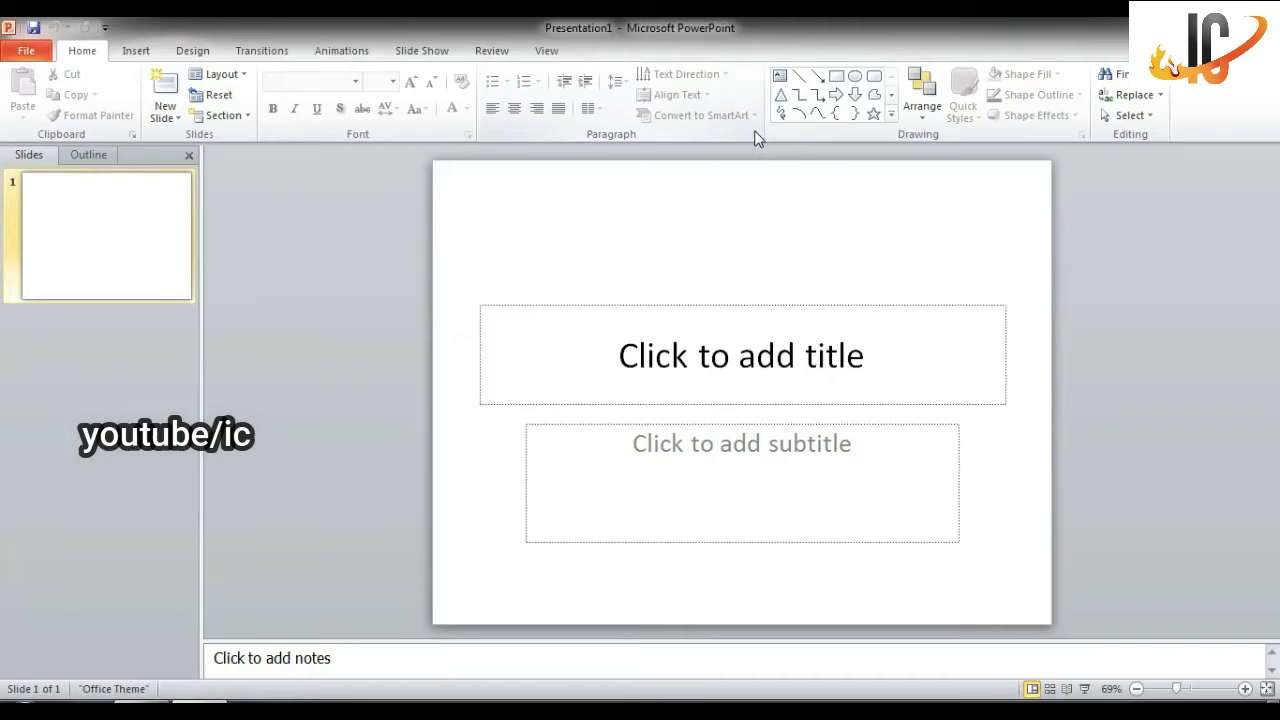
pyautogui.click(205, 48)
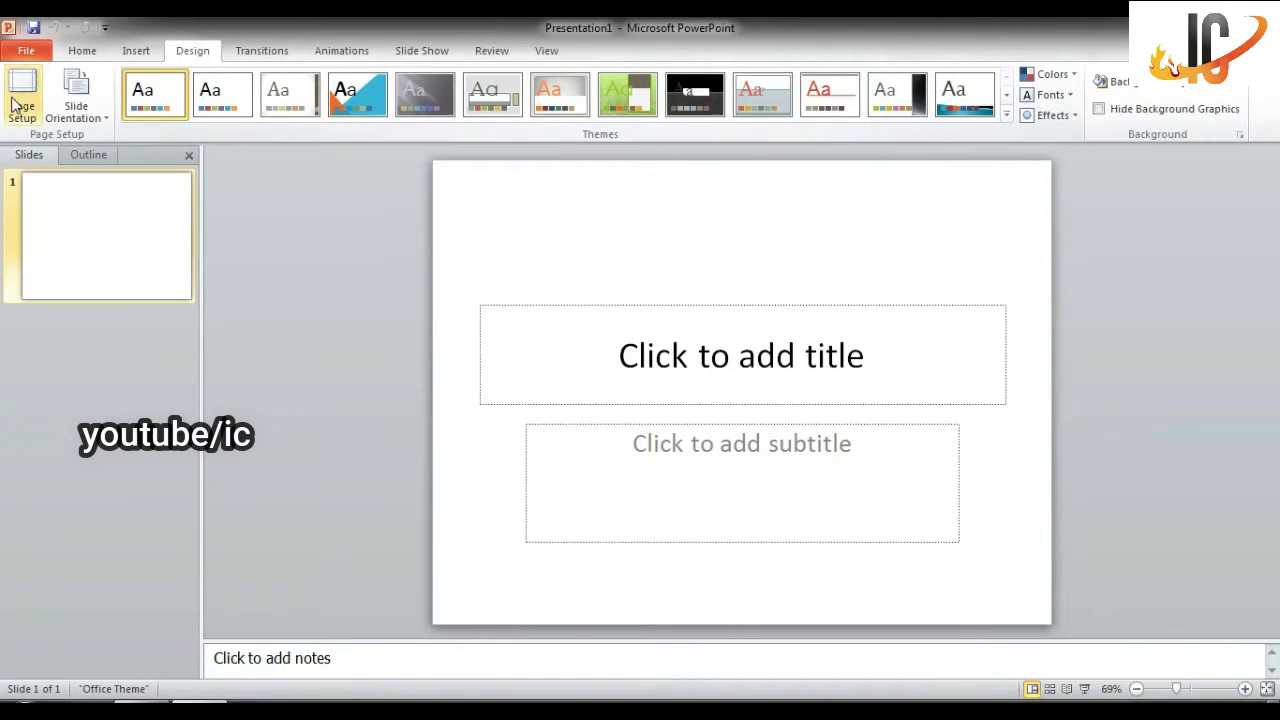
pyautogui.click(281, 52)
pyautogui.click(354, 51)
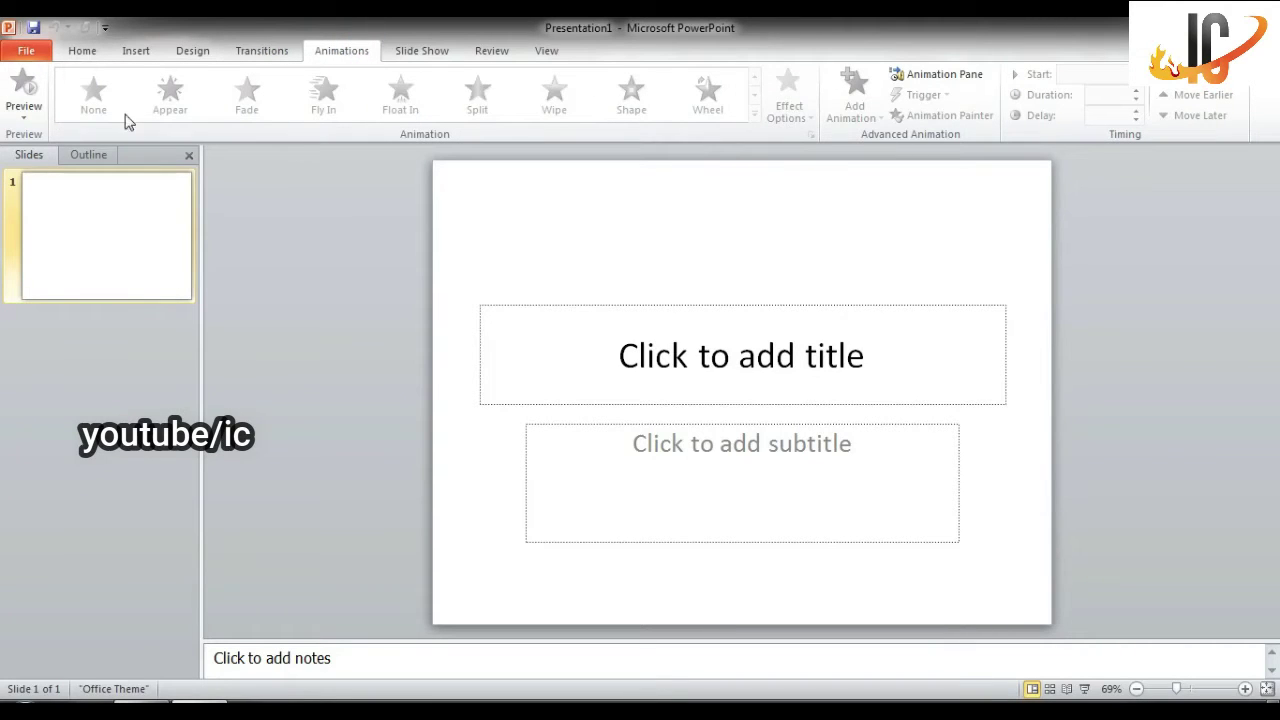
pyautogui.click(80, 53)
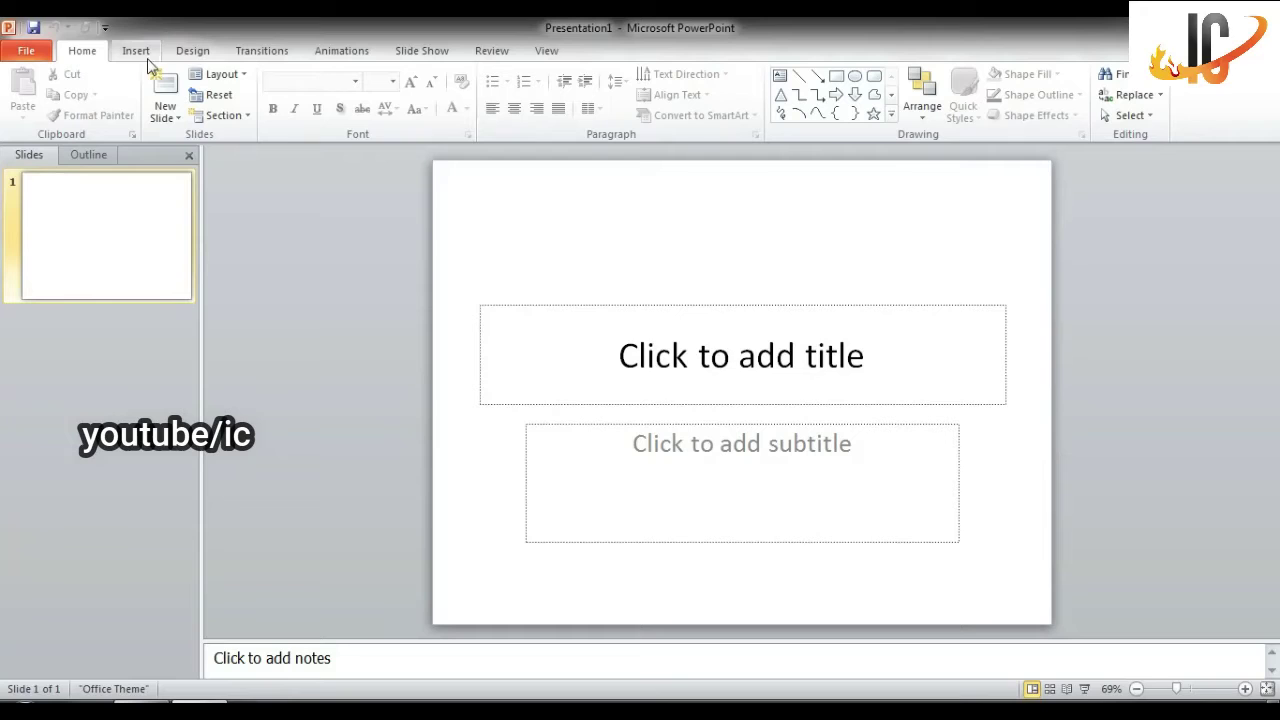
# Step: Add a Blank-layout slide and delete the original title slide
pyautogui.click(178, 119)
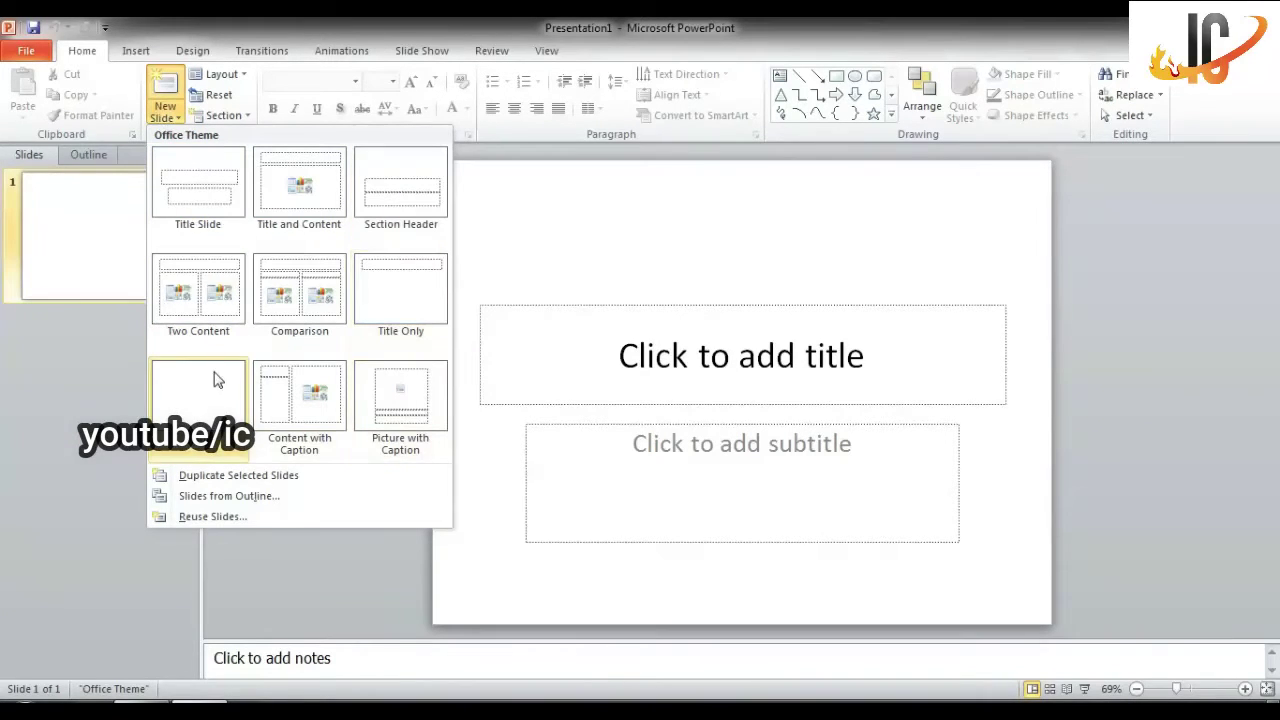
pyautogui.click(220, 440)
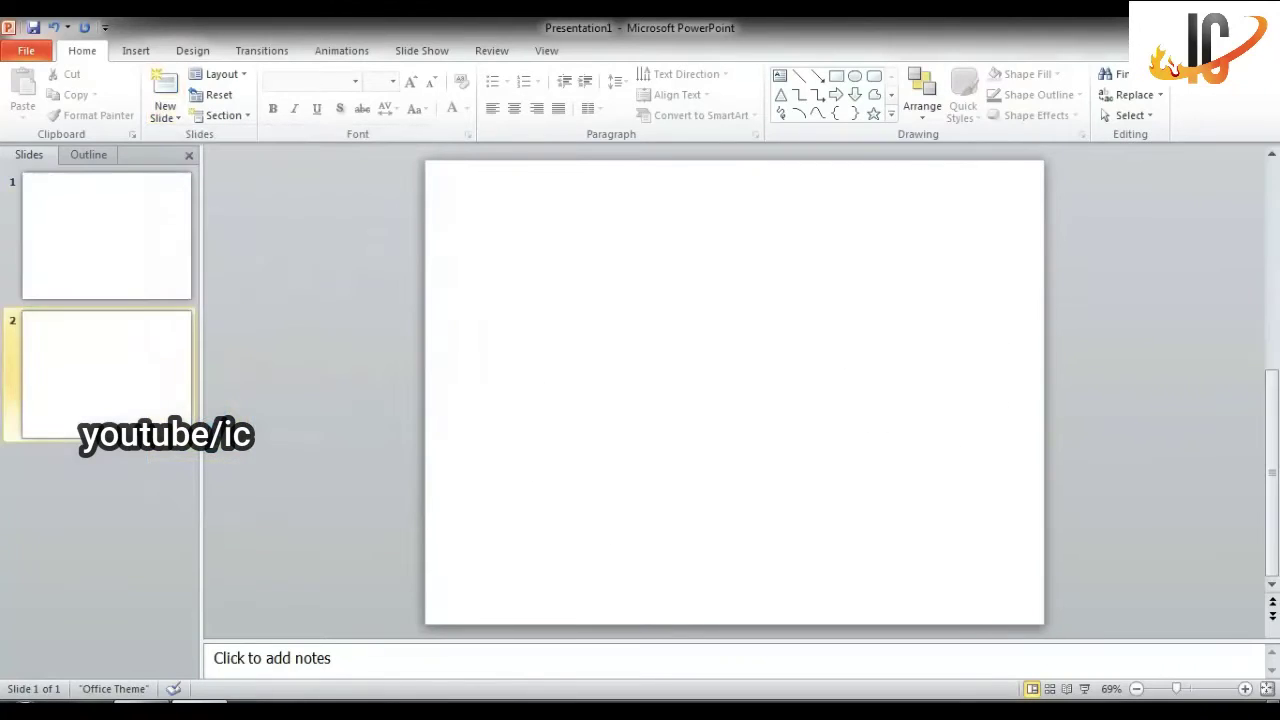
pyautogui.click(92, 252)
pyautogui.rightClick(93, 252)
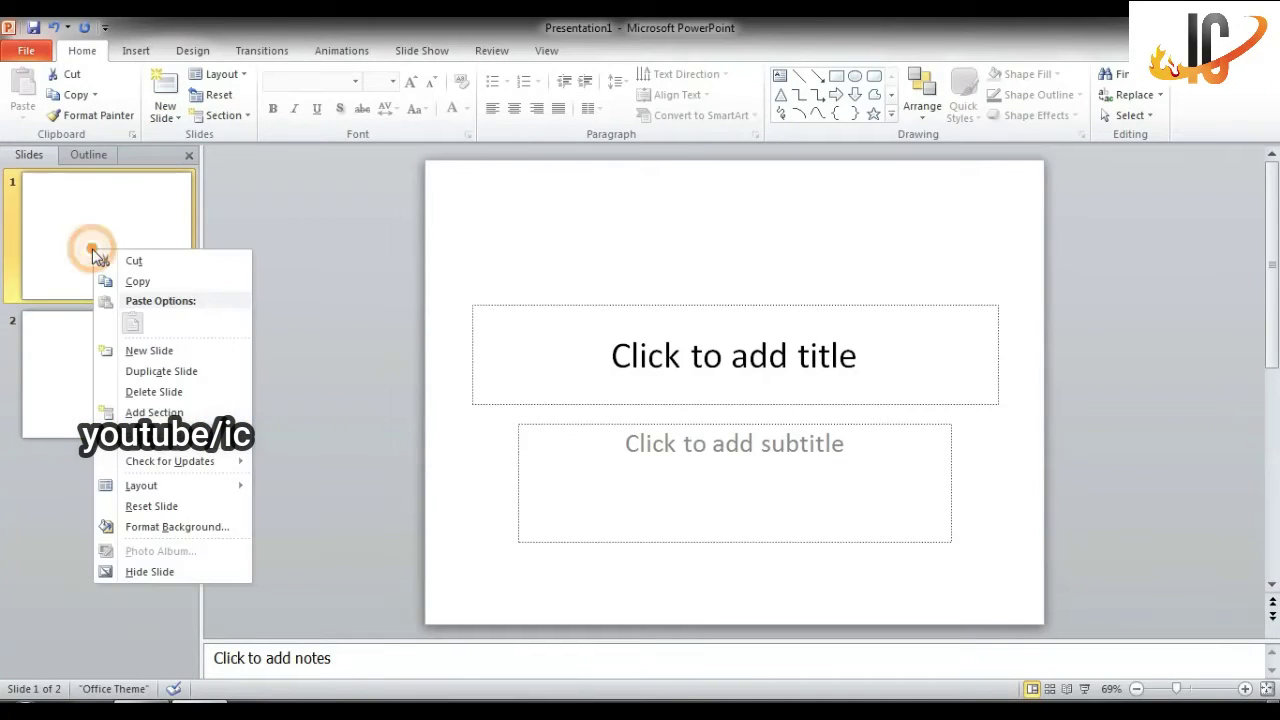
pyautogui.click(160, 391)
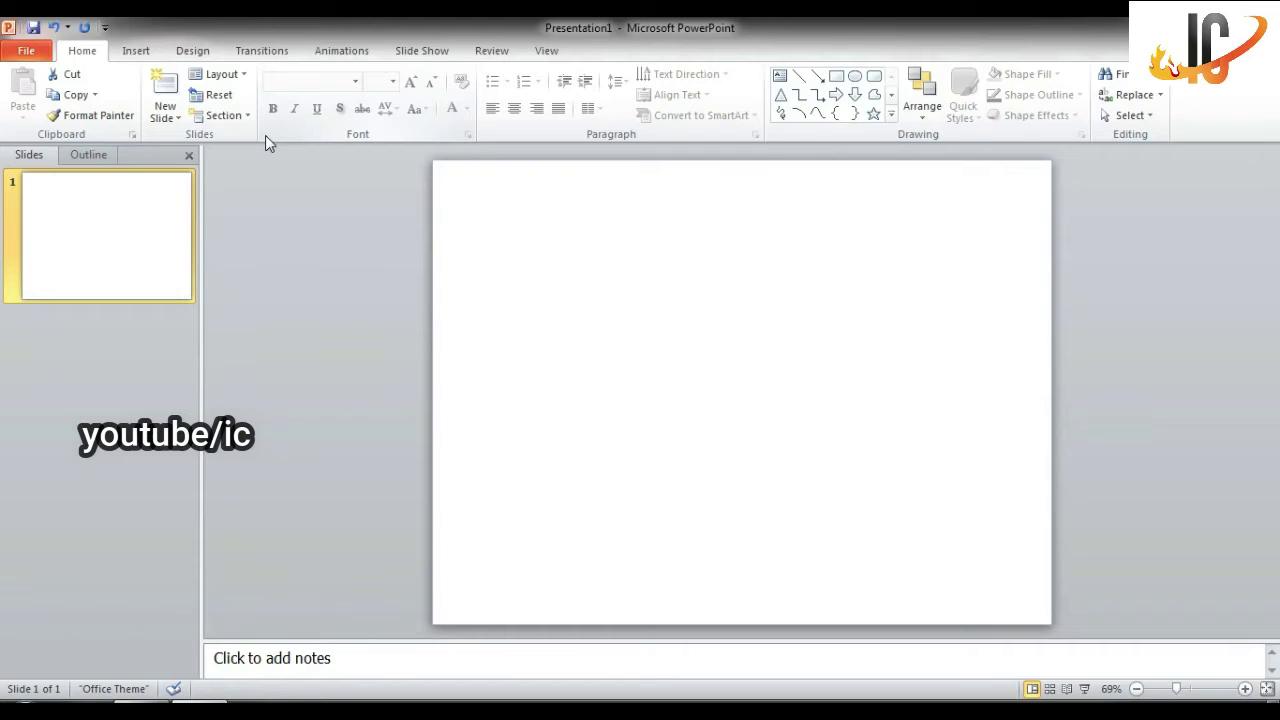
# Step: Apply the Thatch theme from the Design tab's theme gallery
pyautogui.click(136, 51)
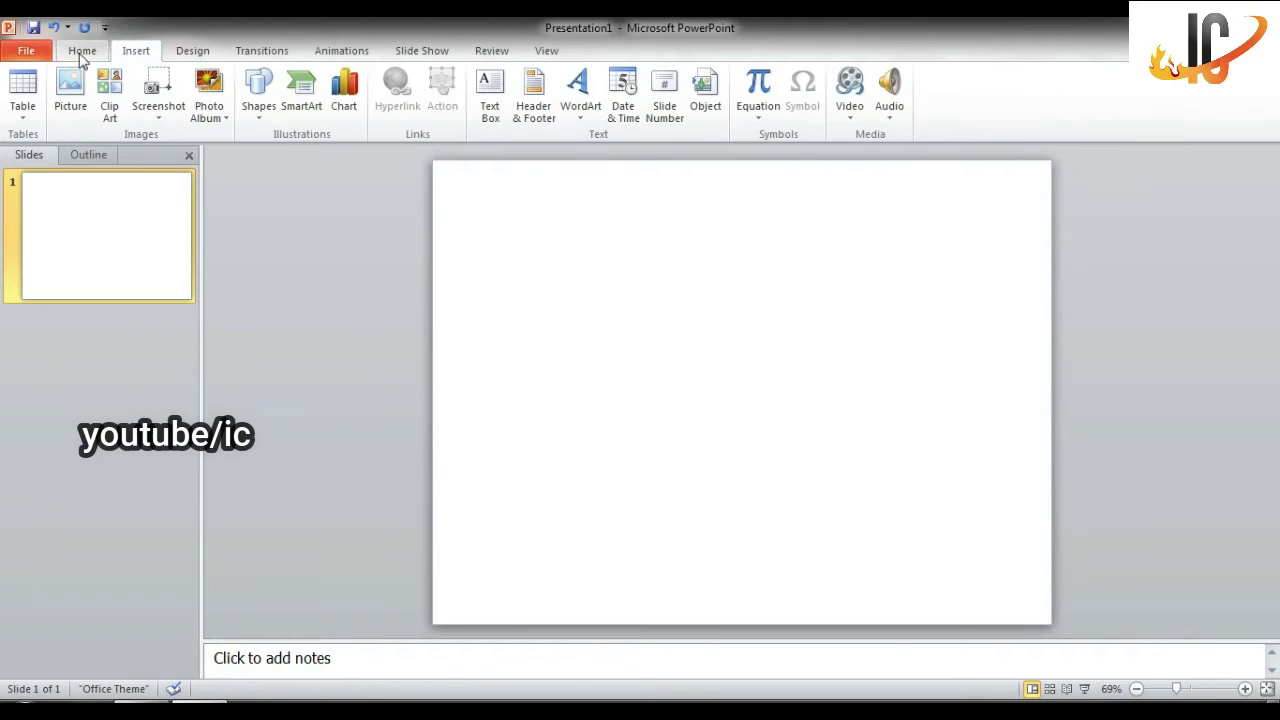
pyautogui.click(262, 110)
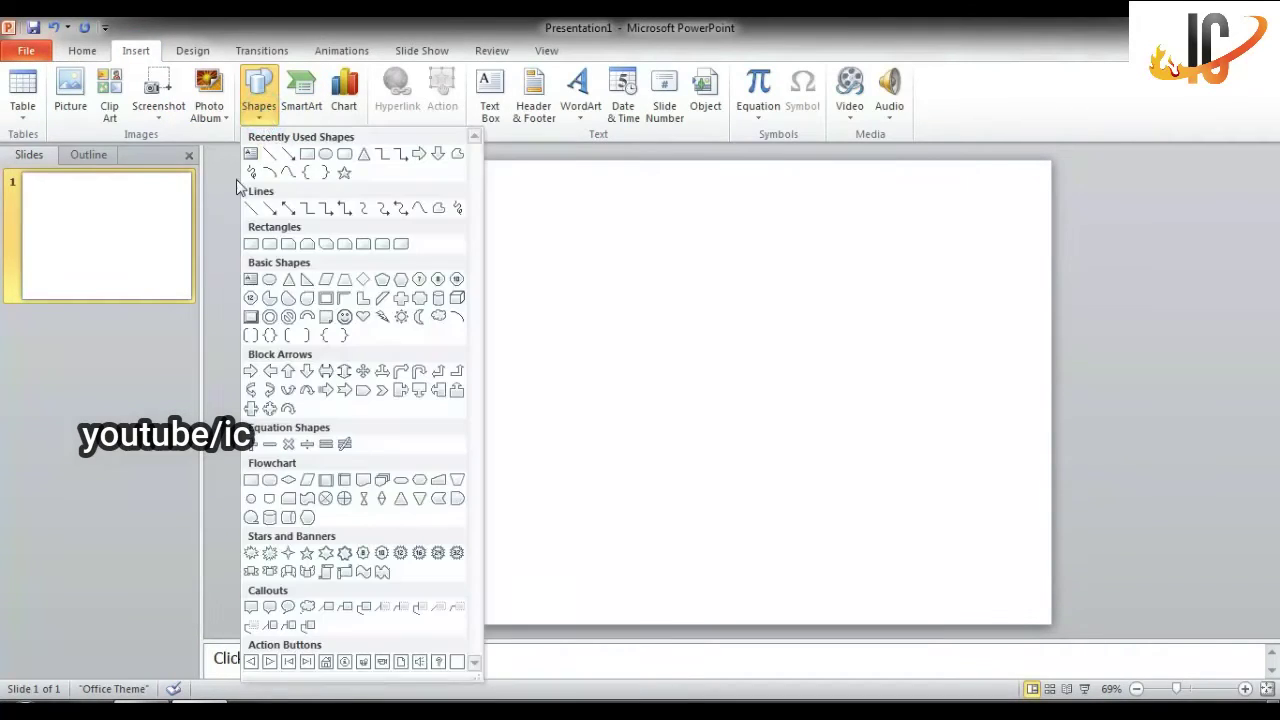
pyautogui.click(214, 208)
pyautogui.click(200, 50)
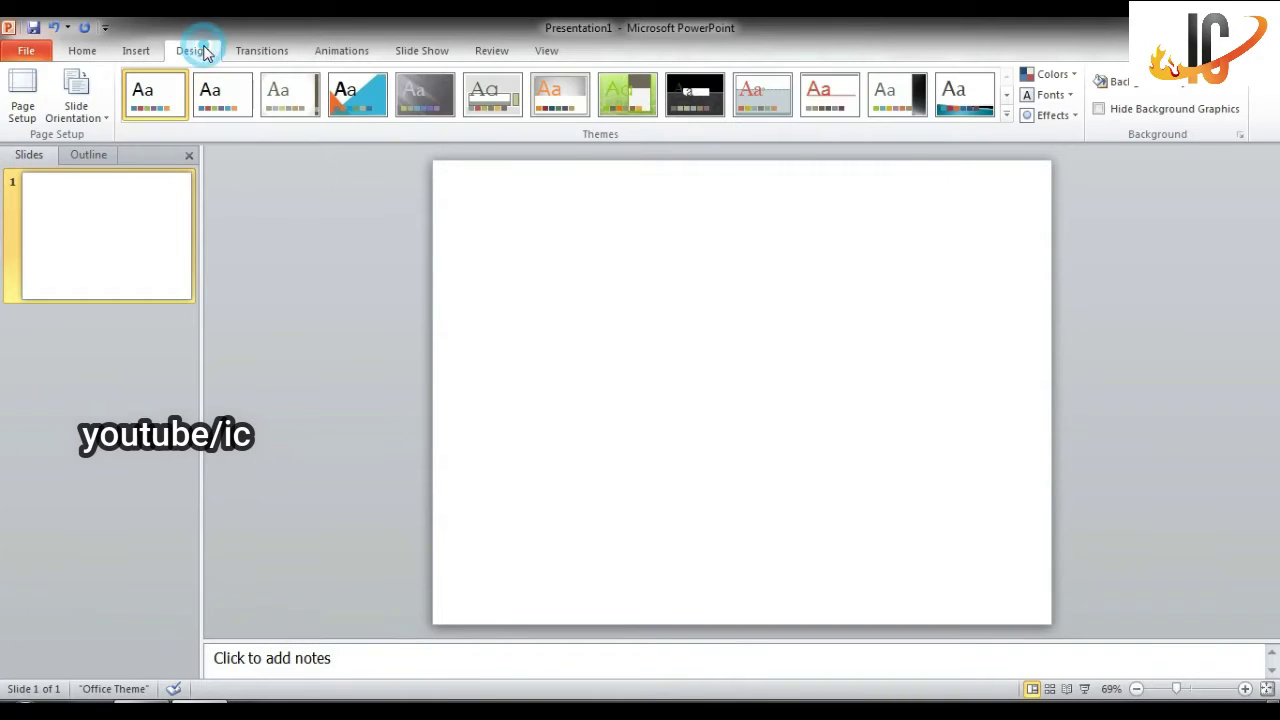
pyautogui.click(1006, 114)
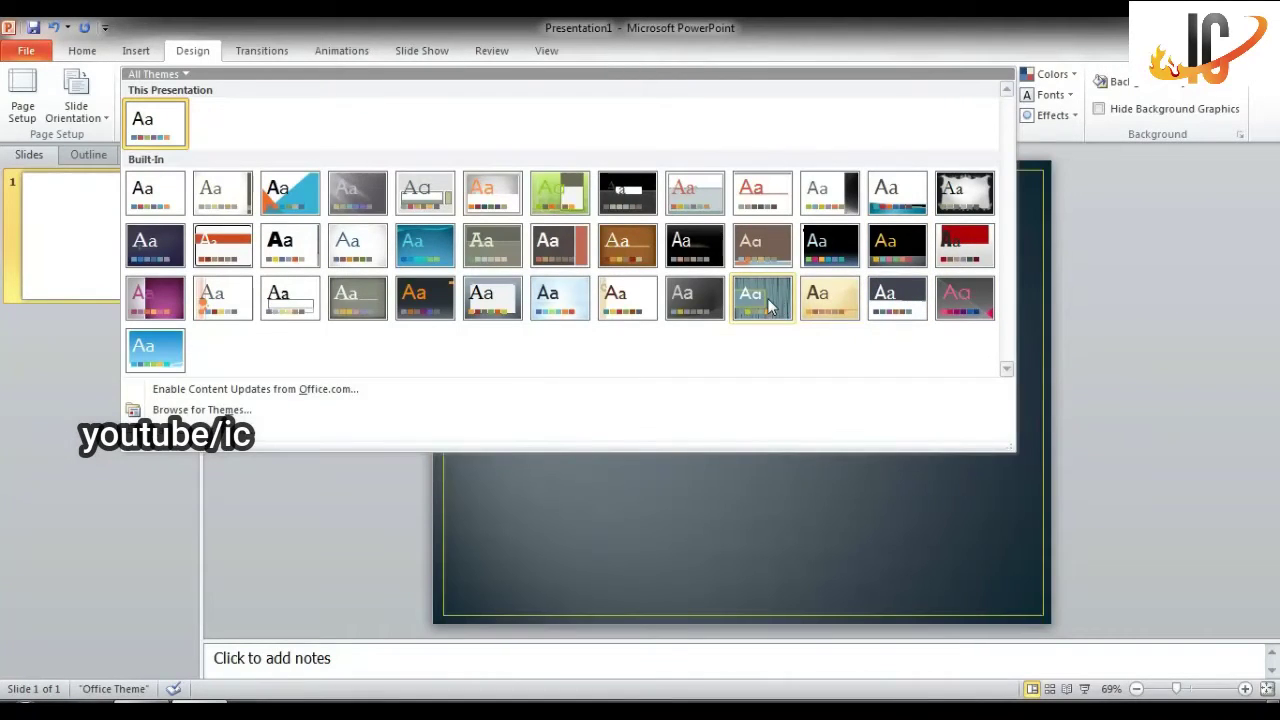
pyautogui.click(767, 298)
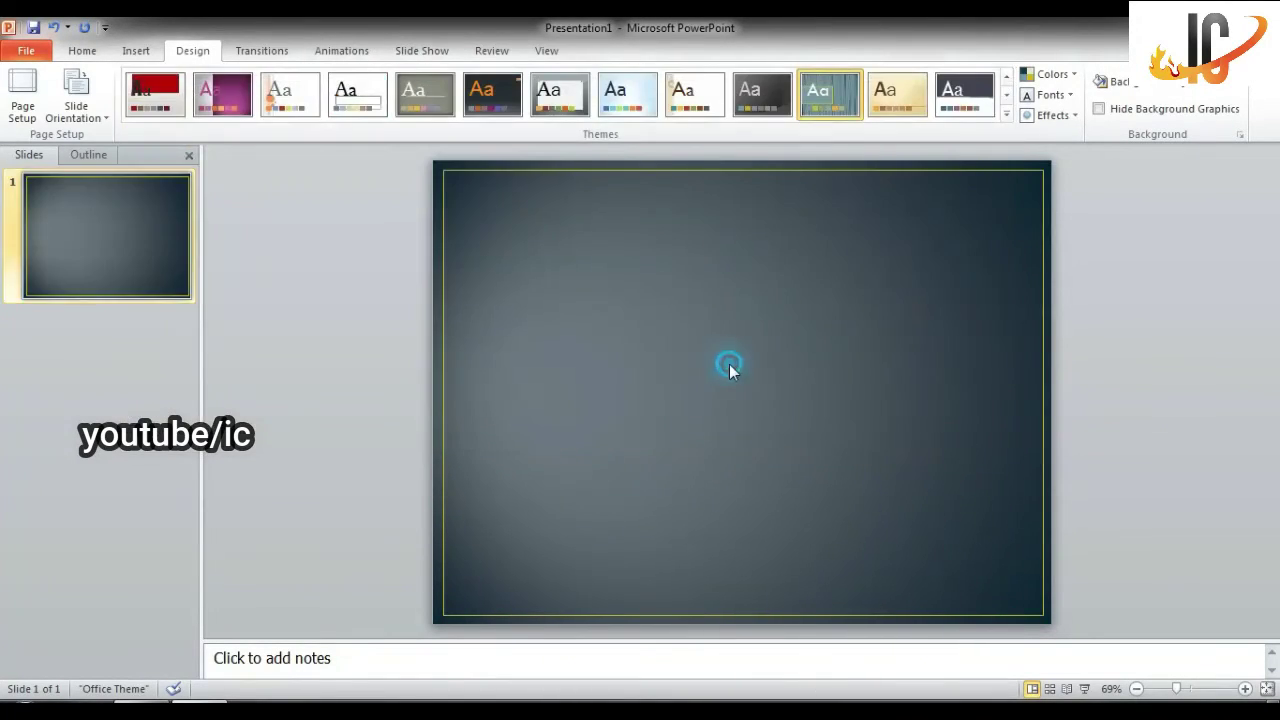
# Step: Toggle Hide Background Graphics, ending with the thin yellow border visible
pyautogui.click(1100, 109)
pyautogui.click(1100, 109)
pyautogui.click(1100, 109)
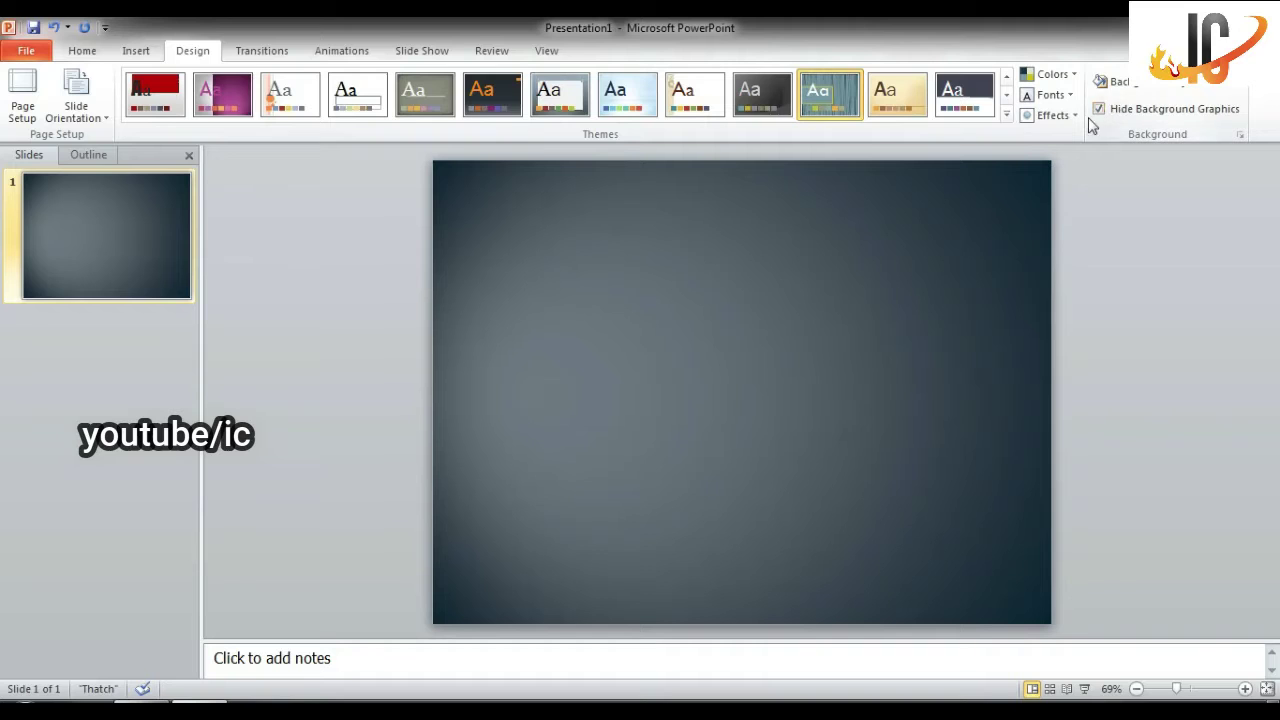
pyautogui.click(1104, 110)
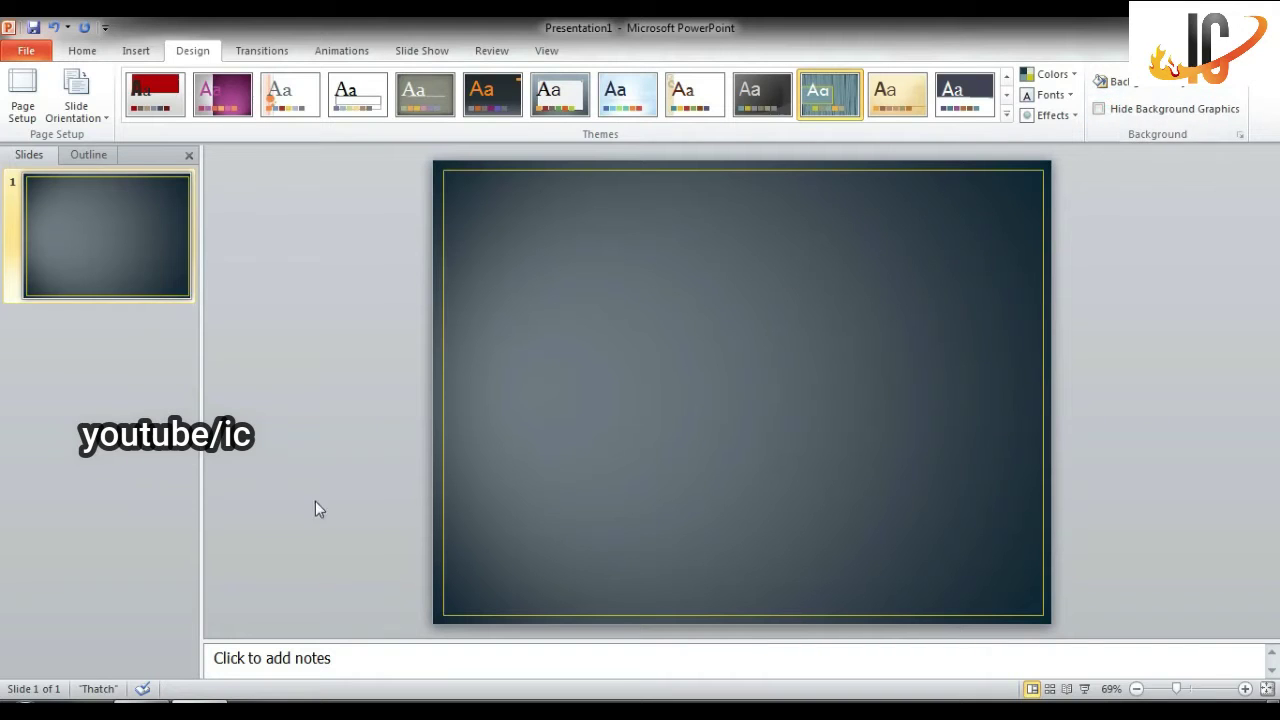
# Step: Draw a wide rectangle across the slide top, then delete the tan rectangle
pyautogui.click(127, 52)
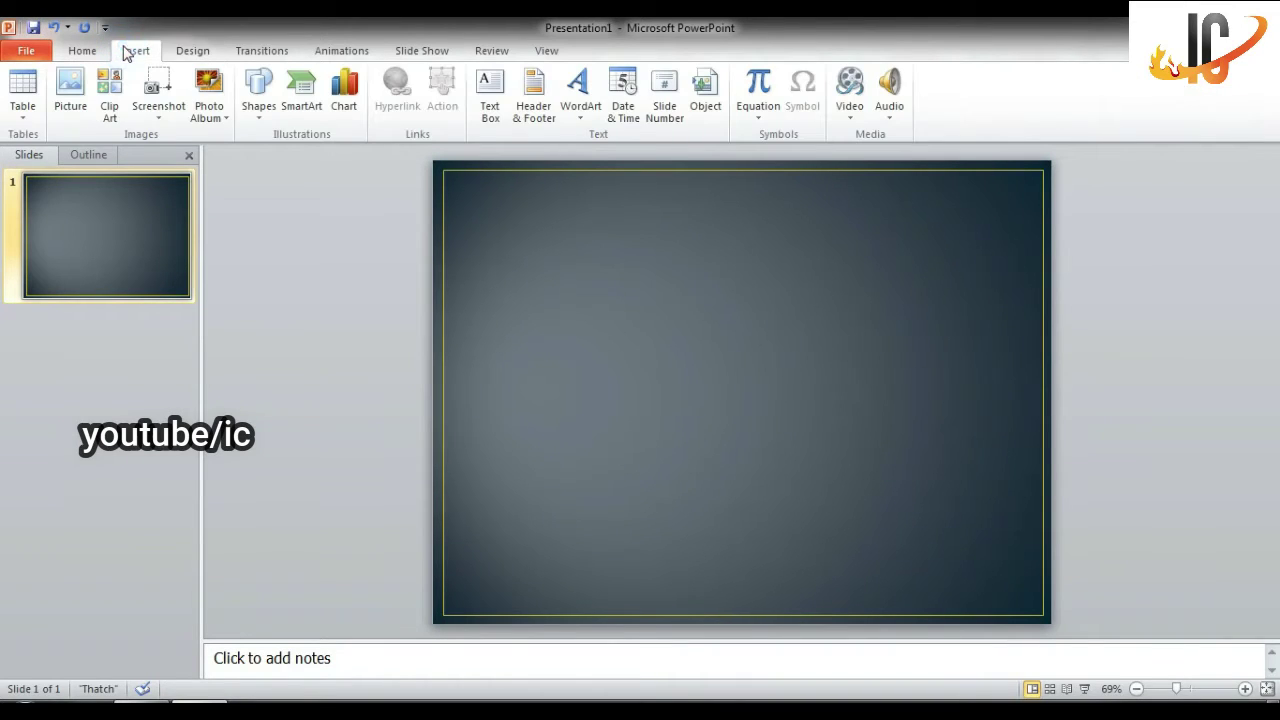
pyautogui.click(256, 100)
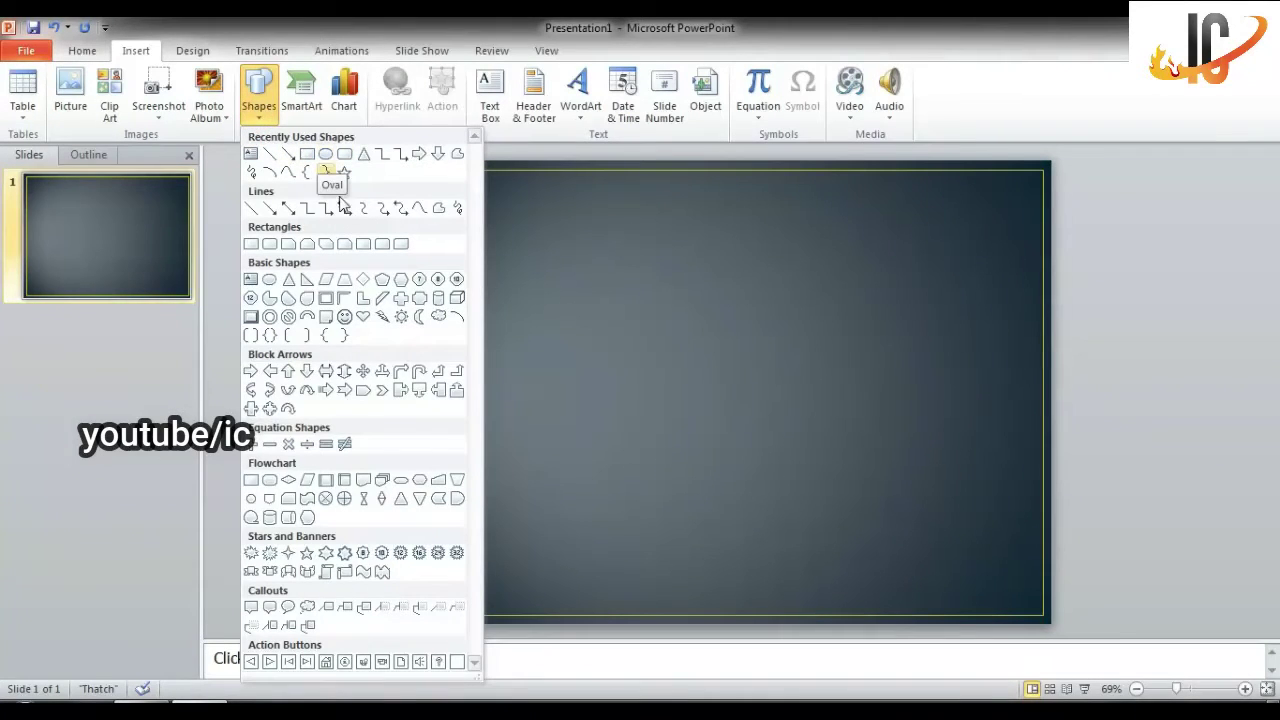
pyautogui.click(305, 153)
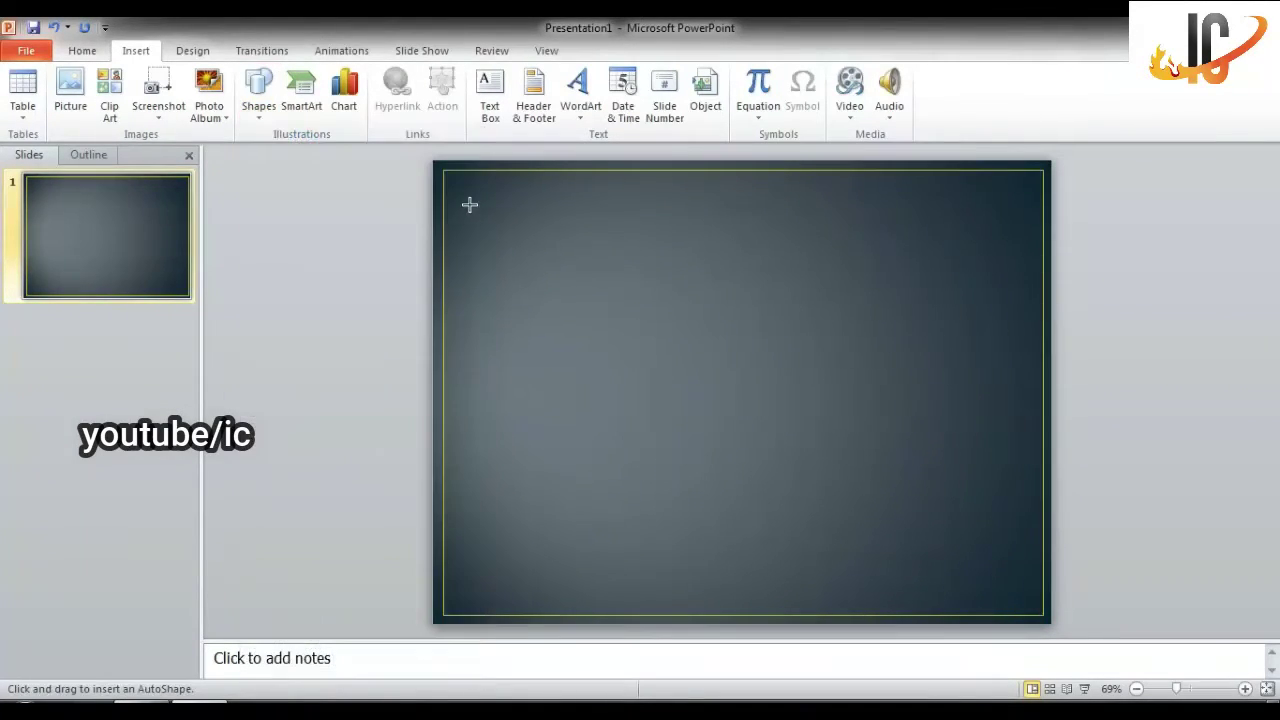
pyautogui.moveTo(468, 206); pyautogui.dragTo(943, 320)
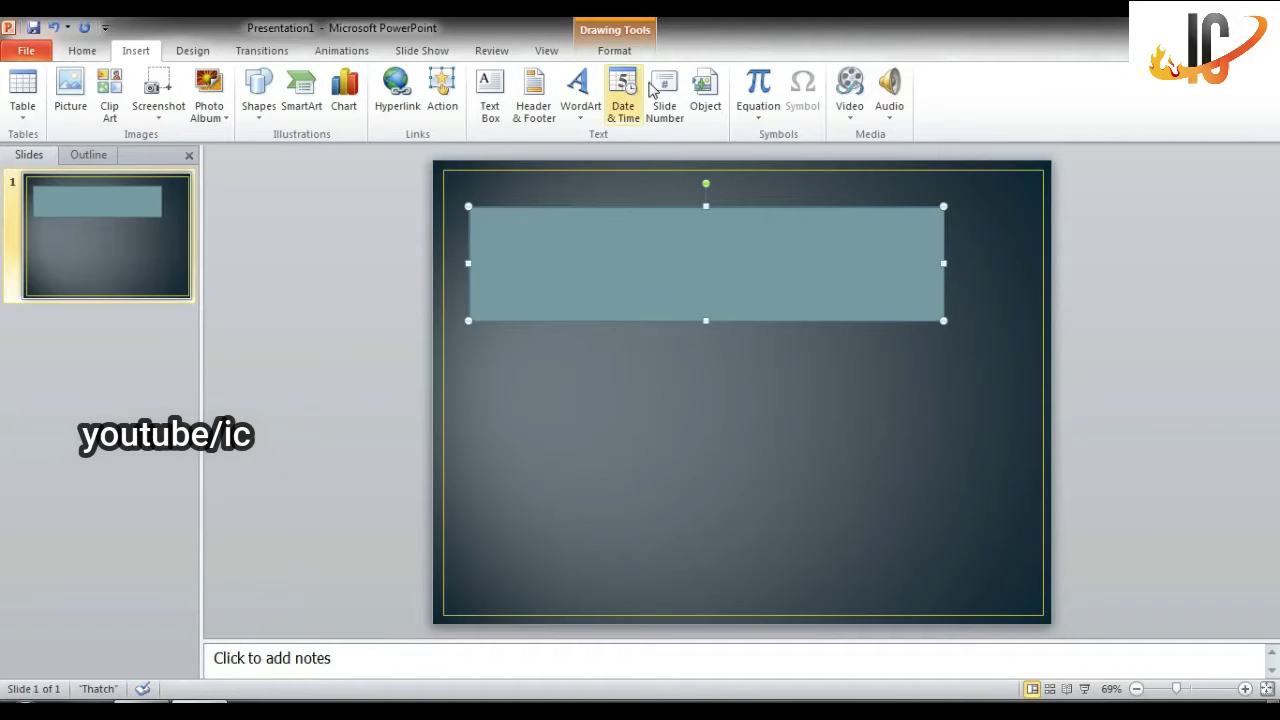
pyautogui.click(614, 50)
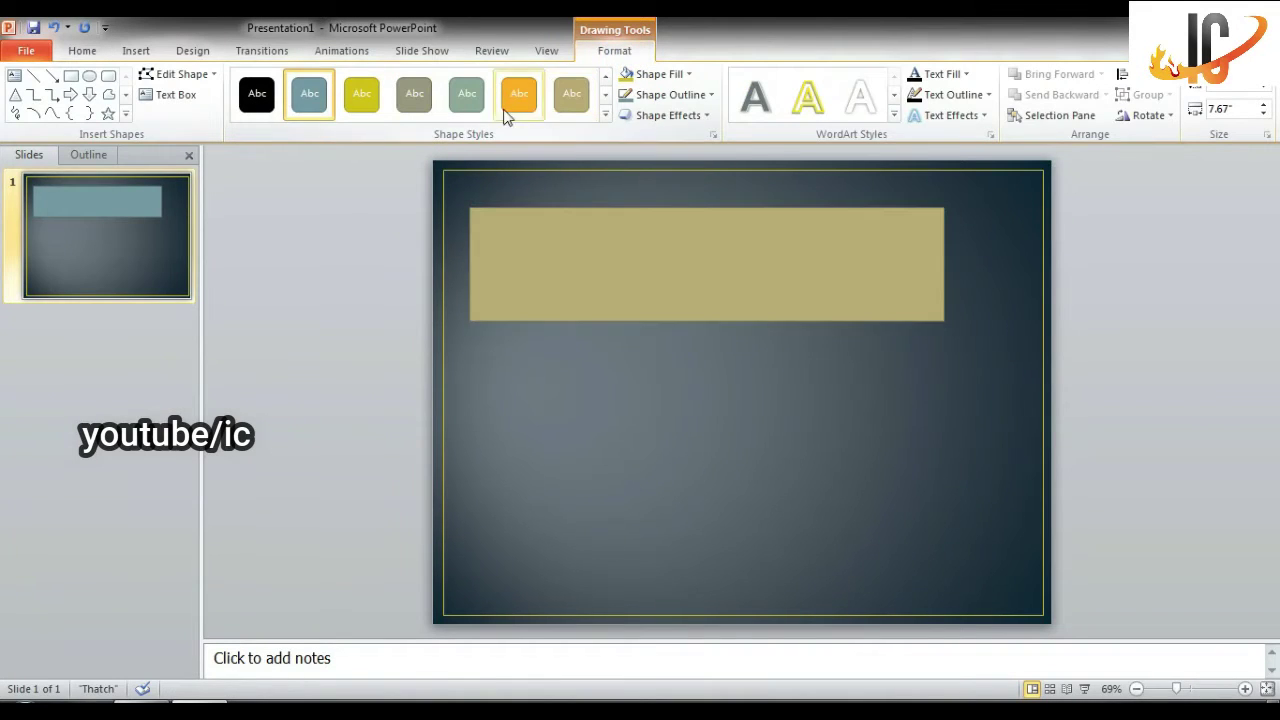
pyautogui.press('Delete')
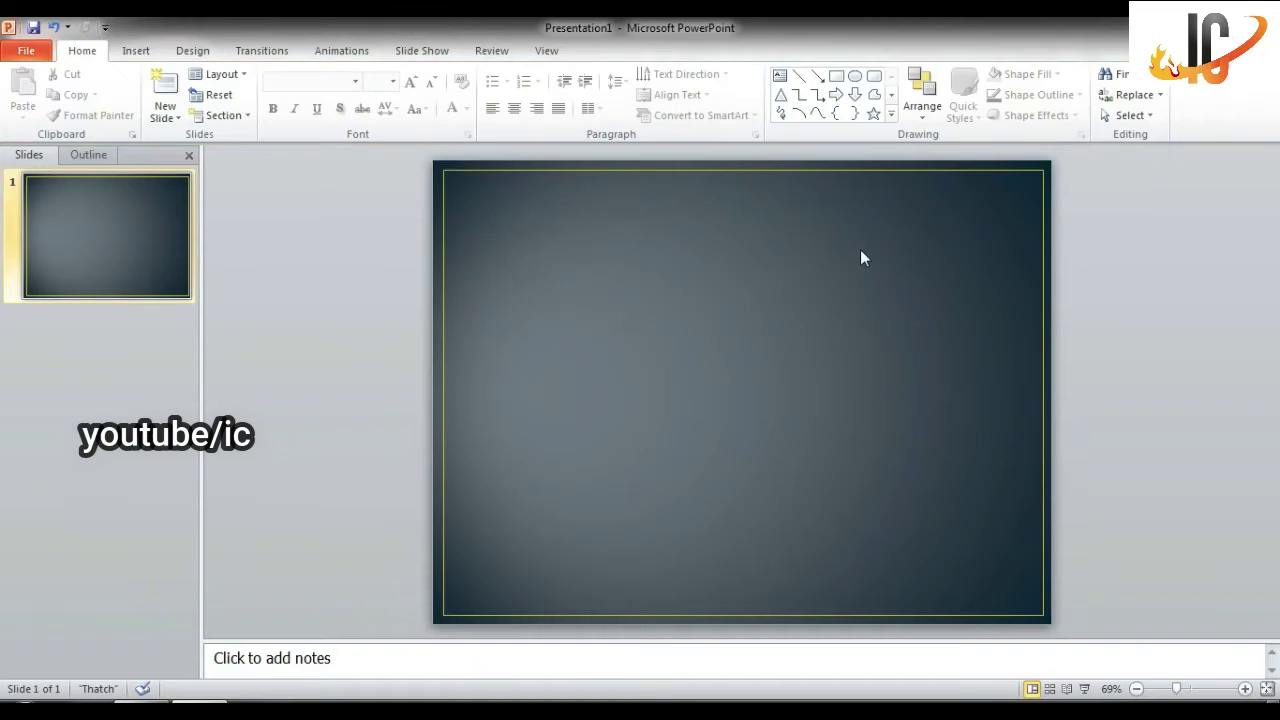
# Step: Insert a text box reading 'IMAZINE COMPUTER BY BISWA' near the upper left and widen it
pyautogui.click(146, 50)
pyautogui.click(259, 110)
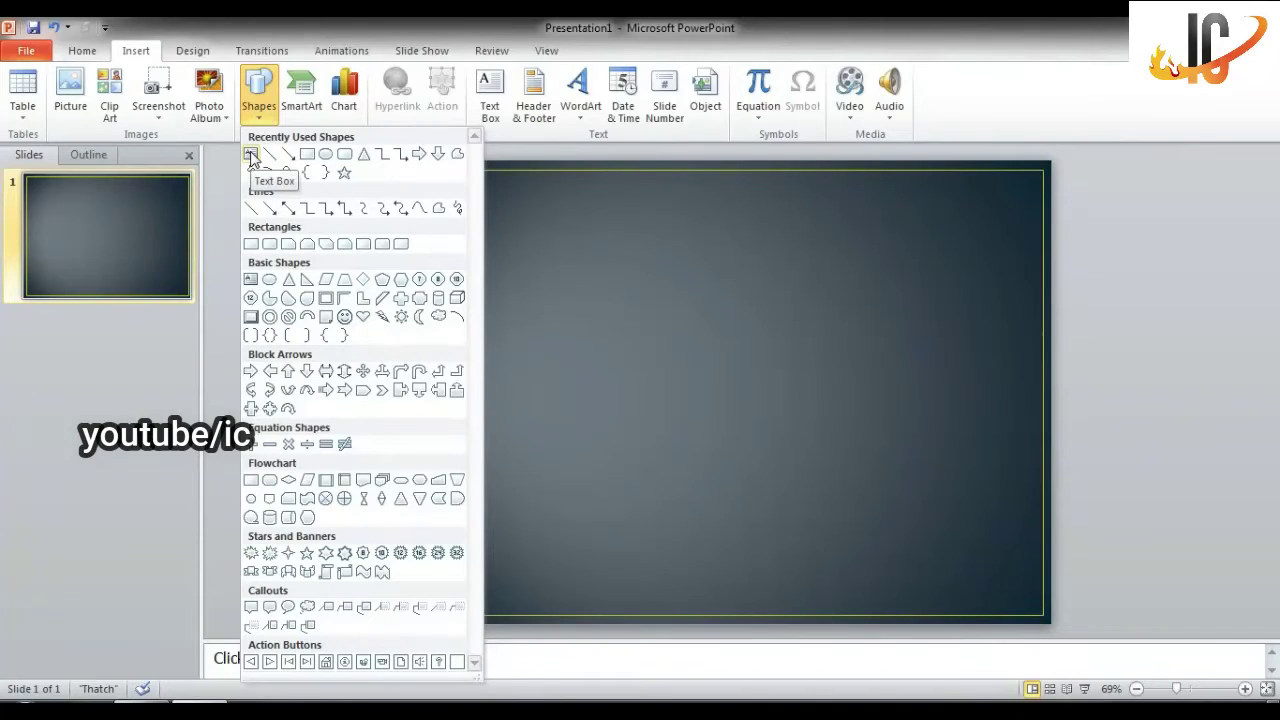
pyautogui.click(250, 156)
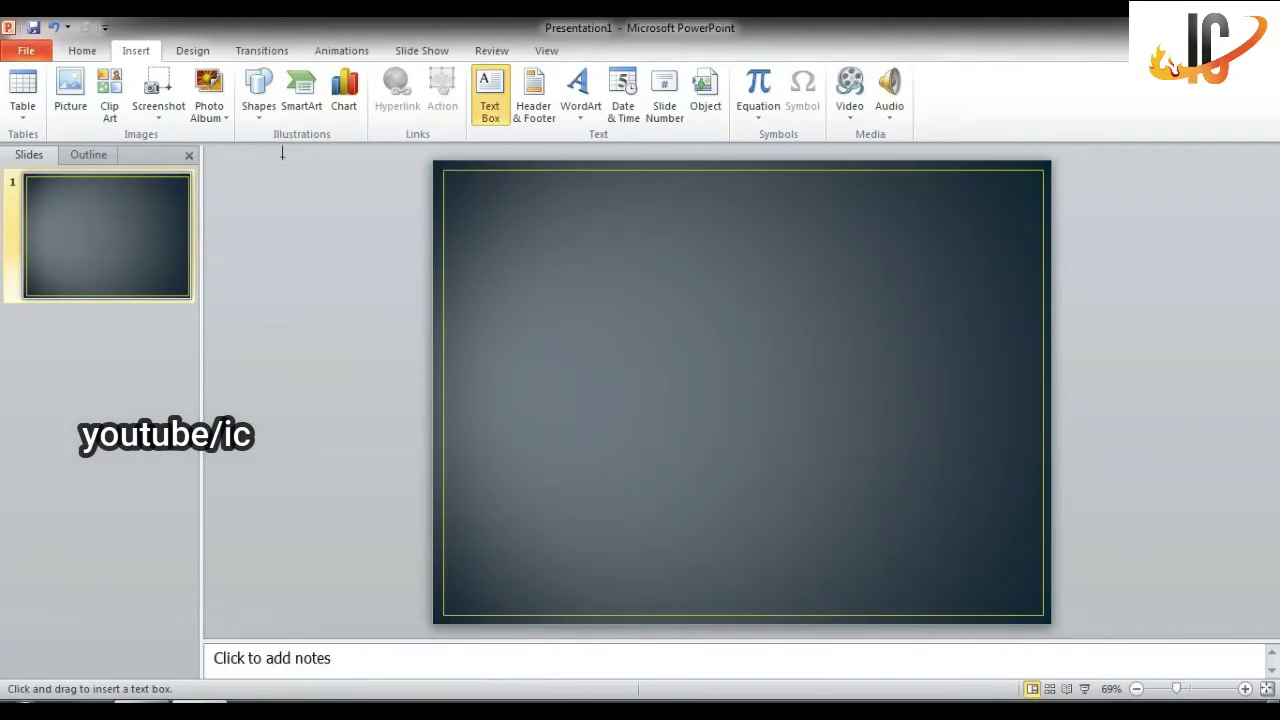
pyautogui.click(554, 240)
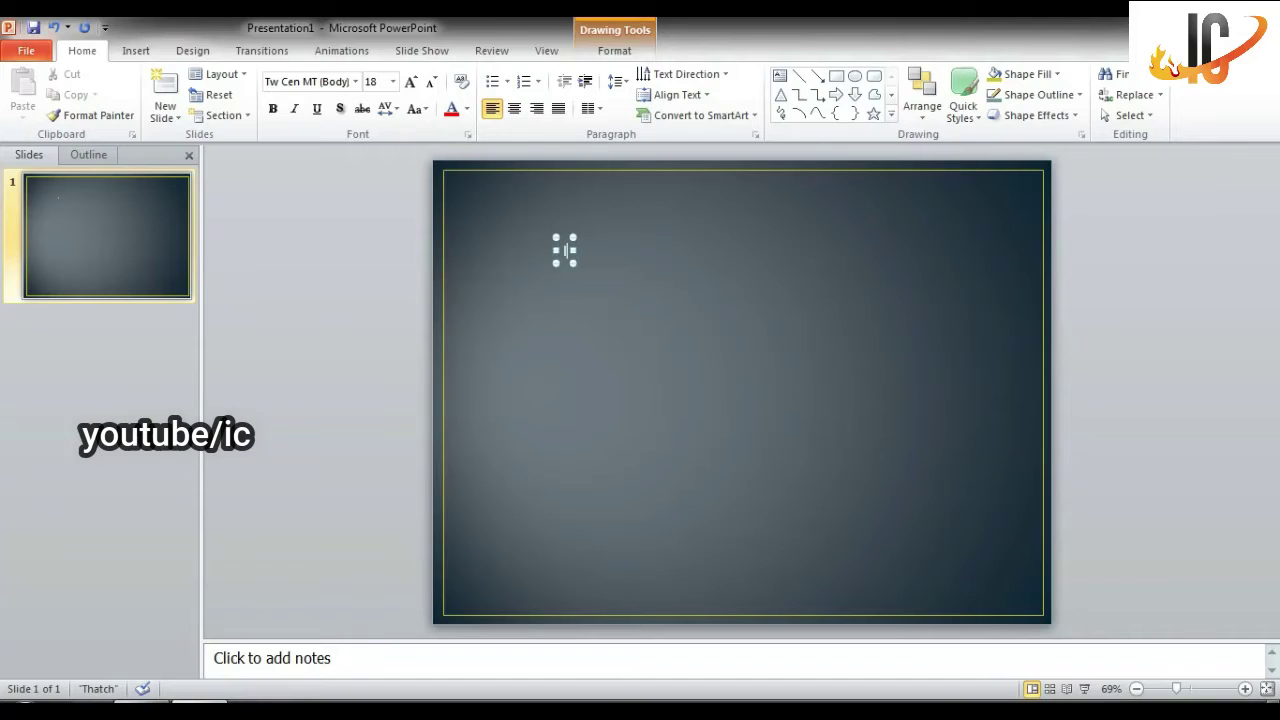
pyautogui.write('IMAZINE')
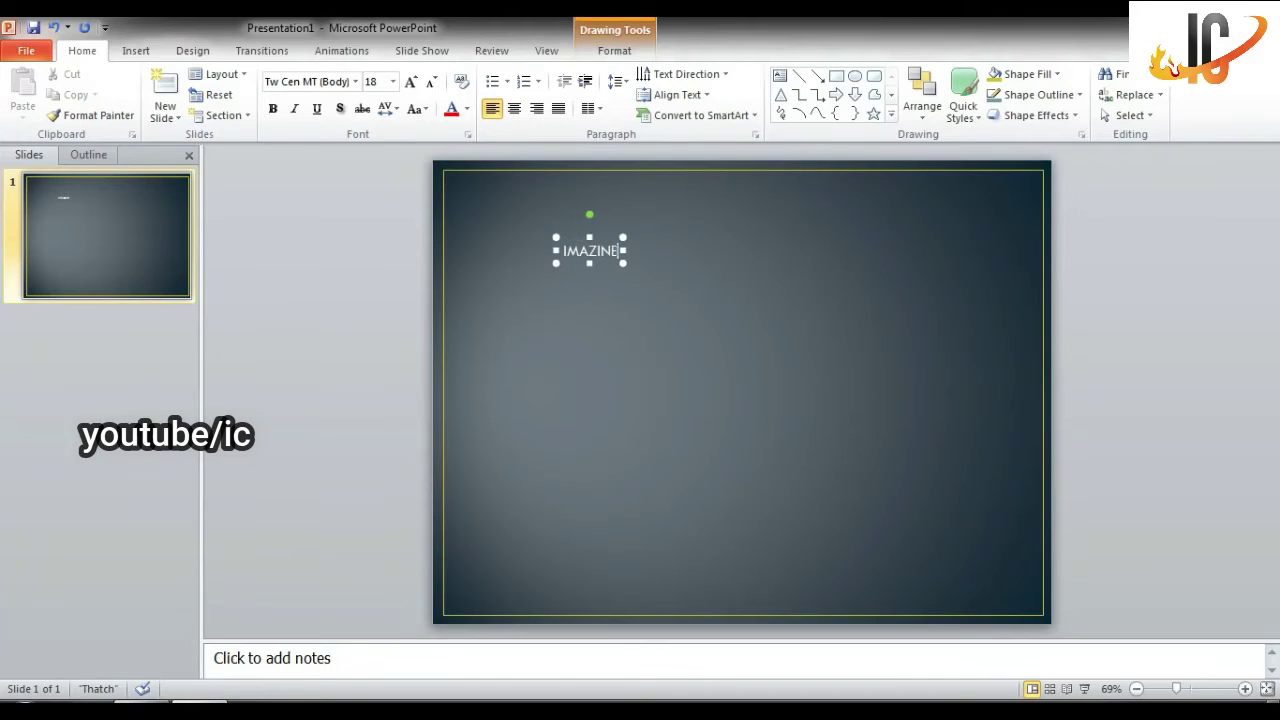
pyautogui.write(' COMPU')
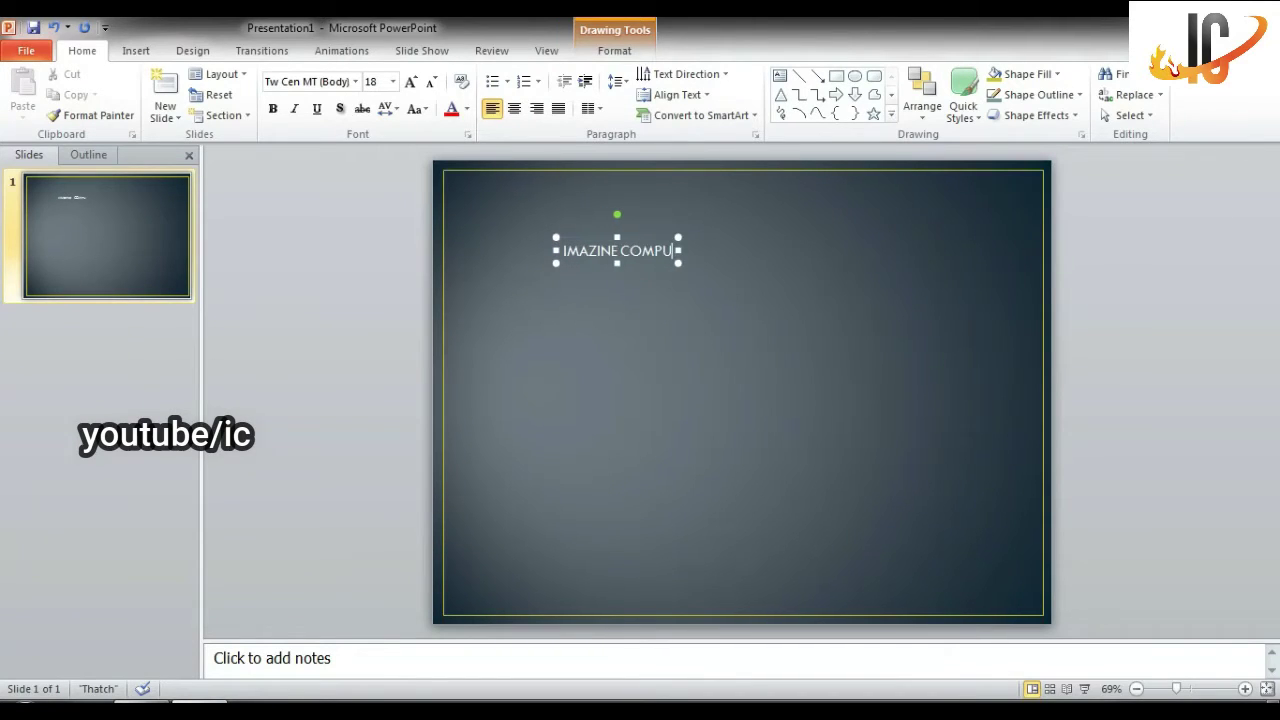
pyautogui.write('TER BY B')
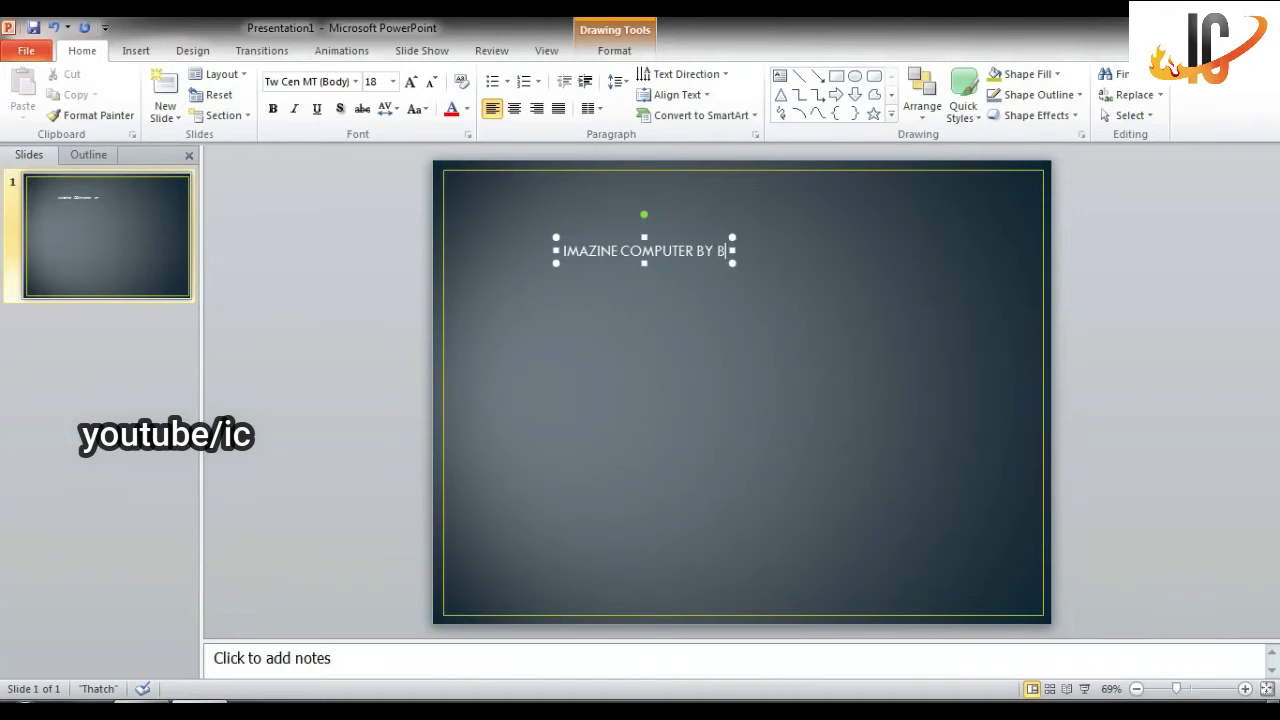
pyautogui.write('ISWA')
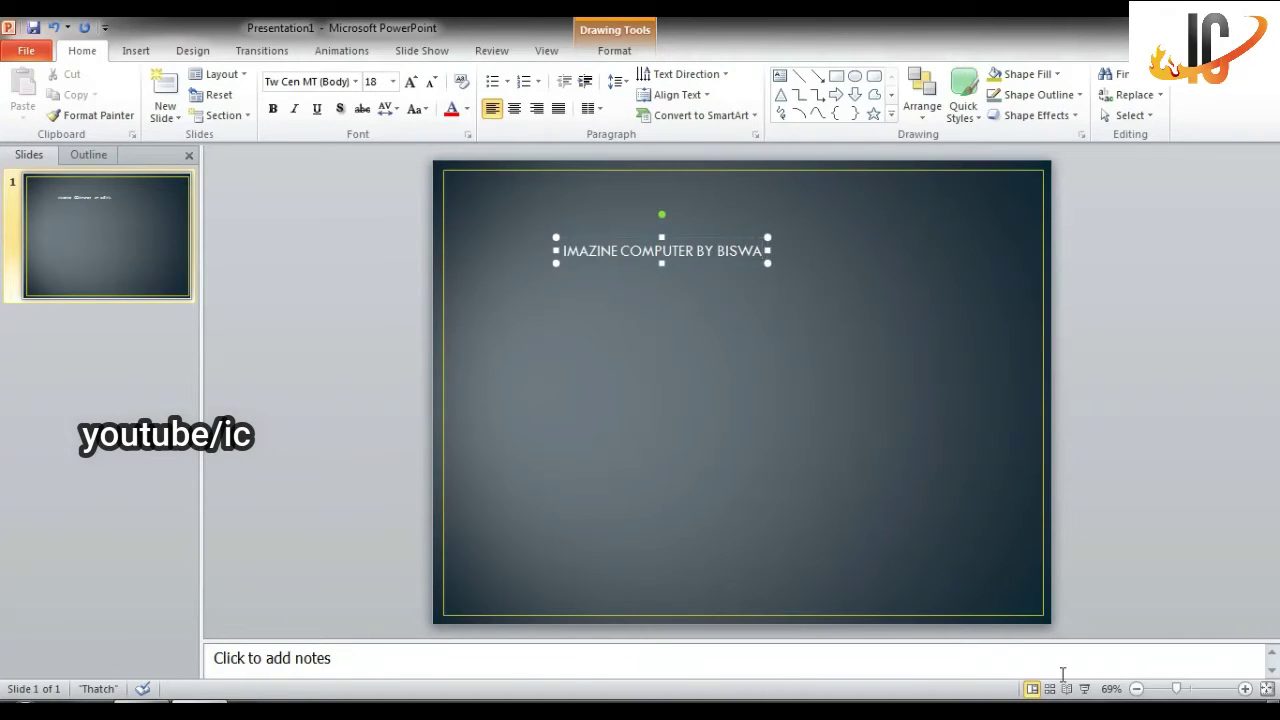
pyautogui.moveTo(767, 263); pyautogui.dragTo(897, 283)
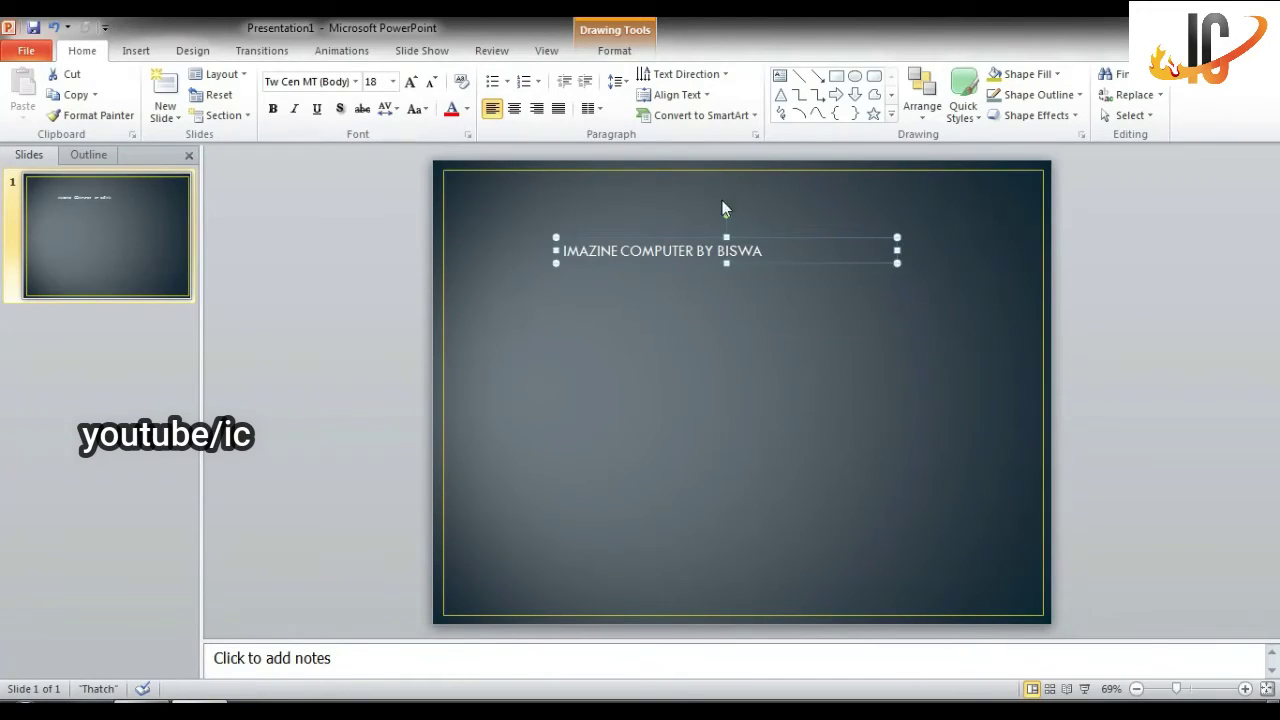
# Step: Enlarge then shrink the title box's font with Grow/Shrink Font, keeping one line
pyautogui.click(728, 238)
pyautogui.click(411, 82)
pyautogui.click(411, 82)
pyautogui.click(411, 82)
pyautogui.click(411, 82)
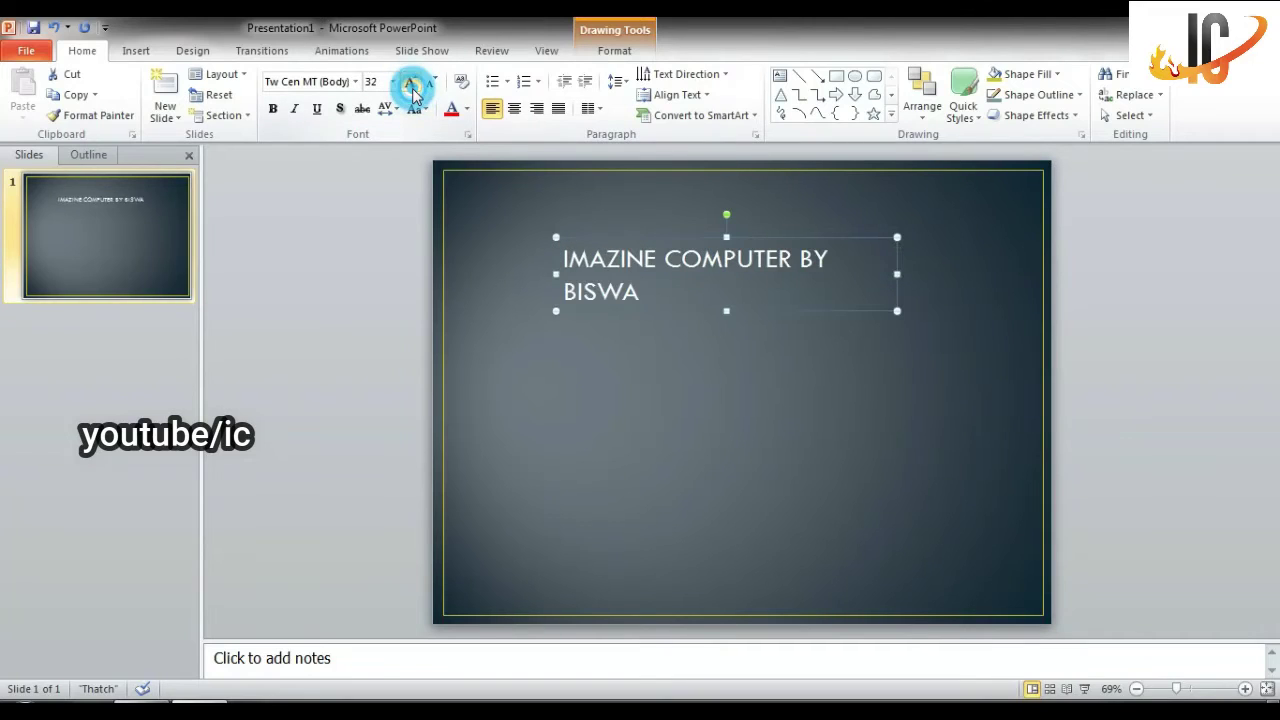
pyautogui.click(431, 82)
pyautogui.click(431, 82)
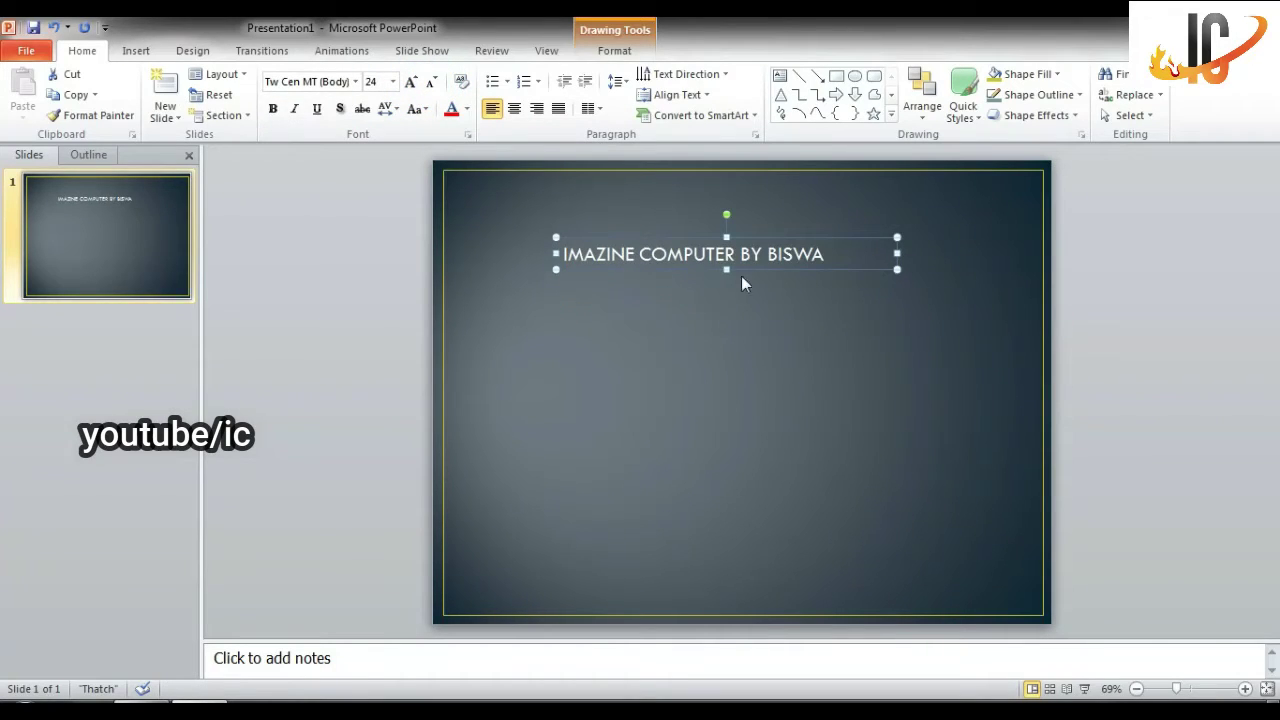
# Step: Resize the title text again, settling at 28 pt on a single line
pyautogui.moveTo(826, 254); pyautogui.dragTo(242, 237)
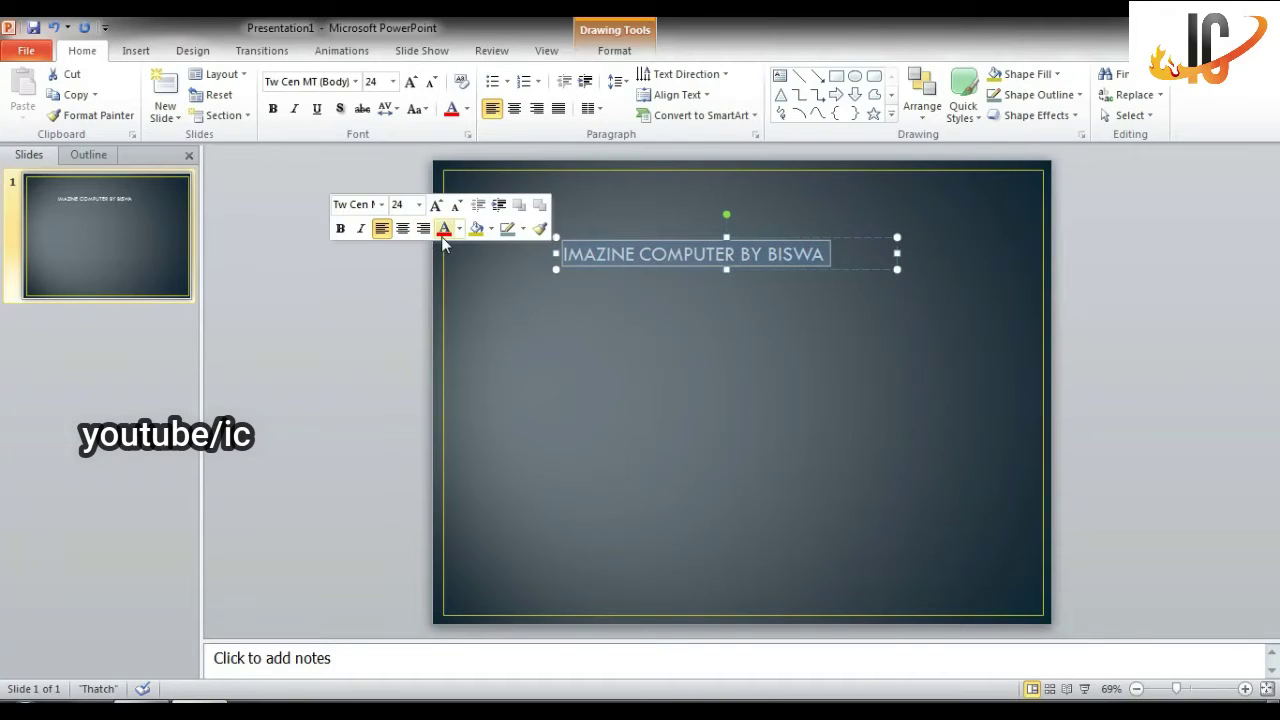
pyautogui.click(441, 206)
pyautogui.click(441, 206)
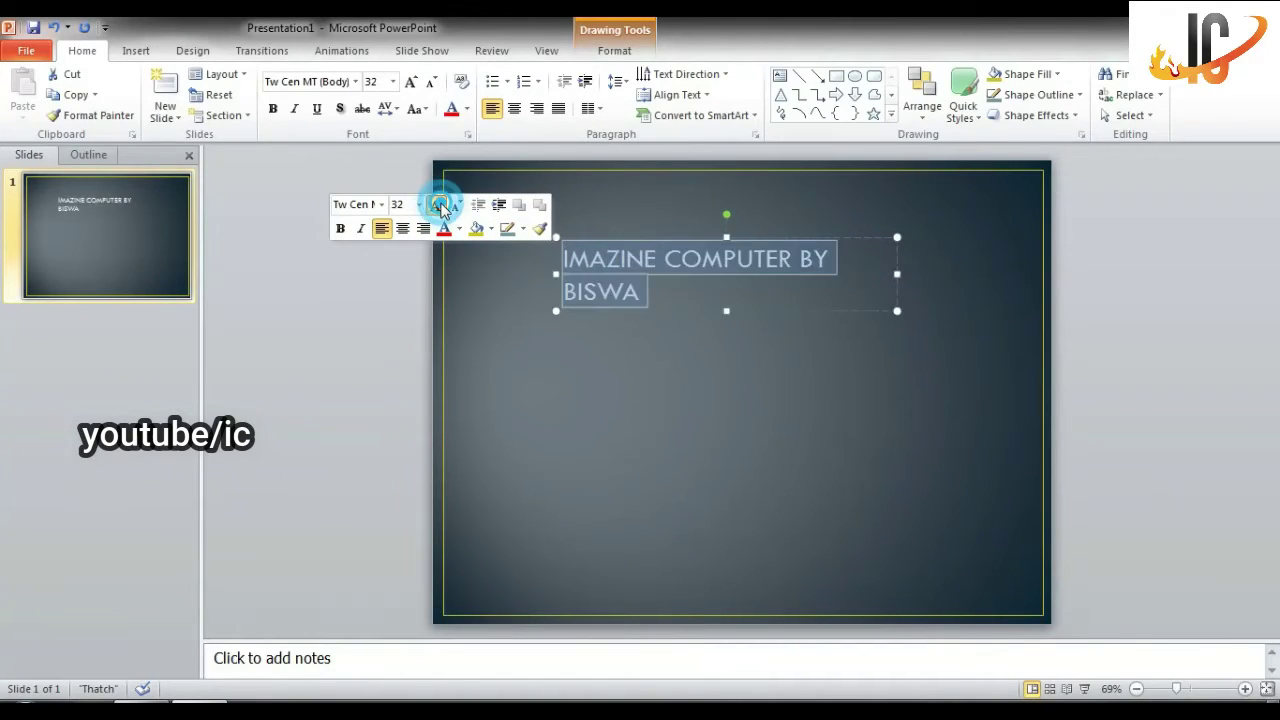
pyautogui.click(442, 205)
pyautogui.click(442, 205)
pyautogui.click(457, 207)
pyautogui.click(457, 207)
pyautogui.click(457, 207)
pyautogui.click(457, 207)
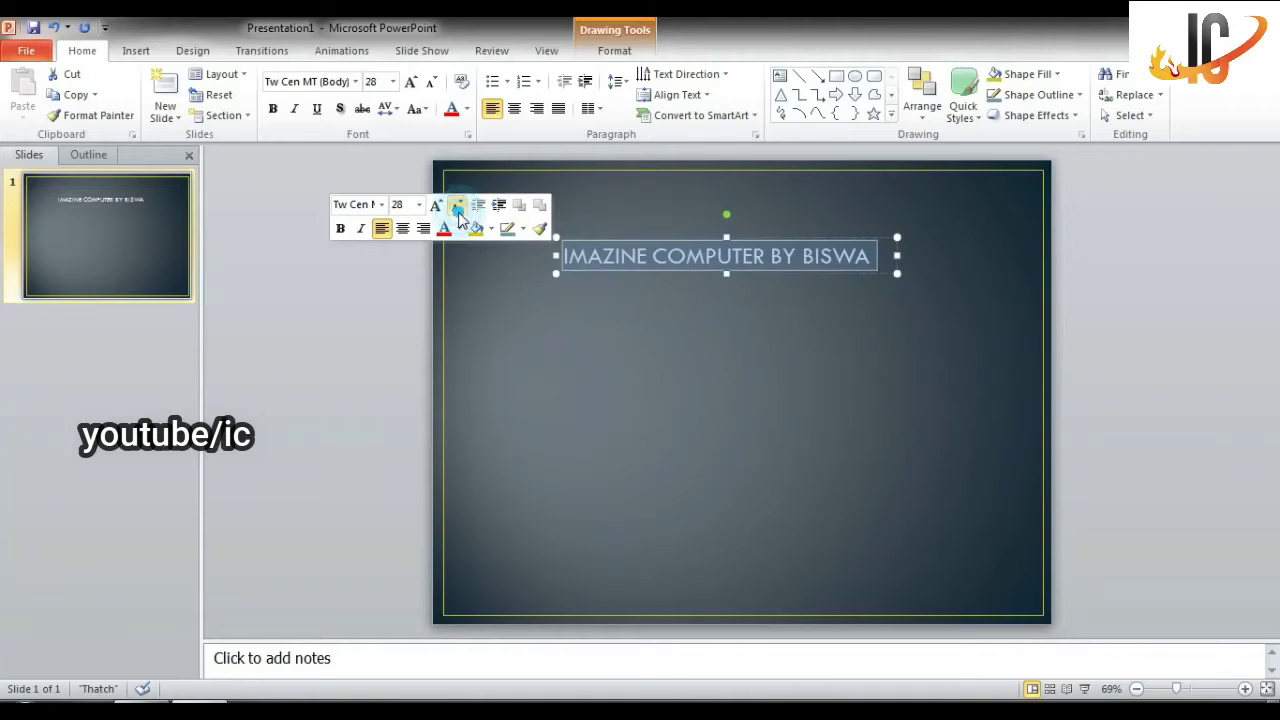
pyautogui.click(850, 258)
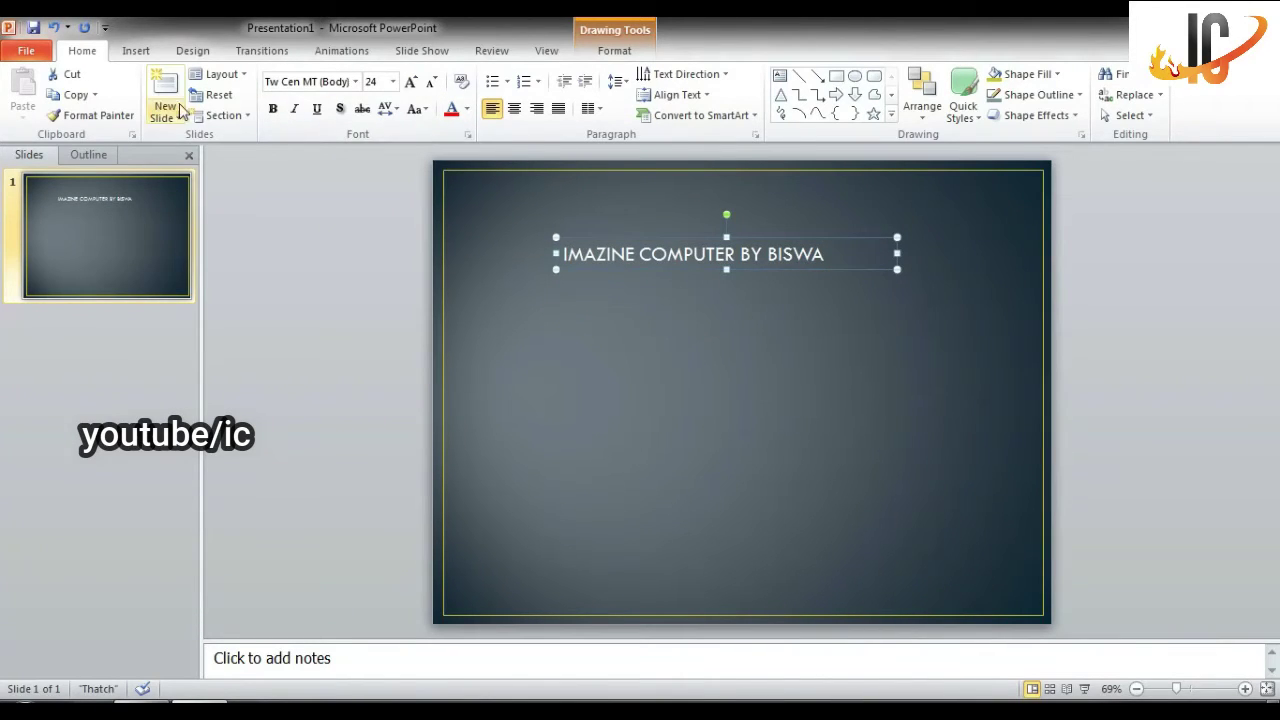
pyautogui.click(409, 82)
pyautogui.click(409, 82)
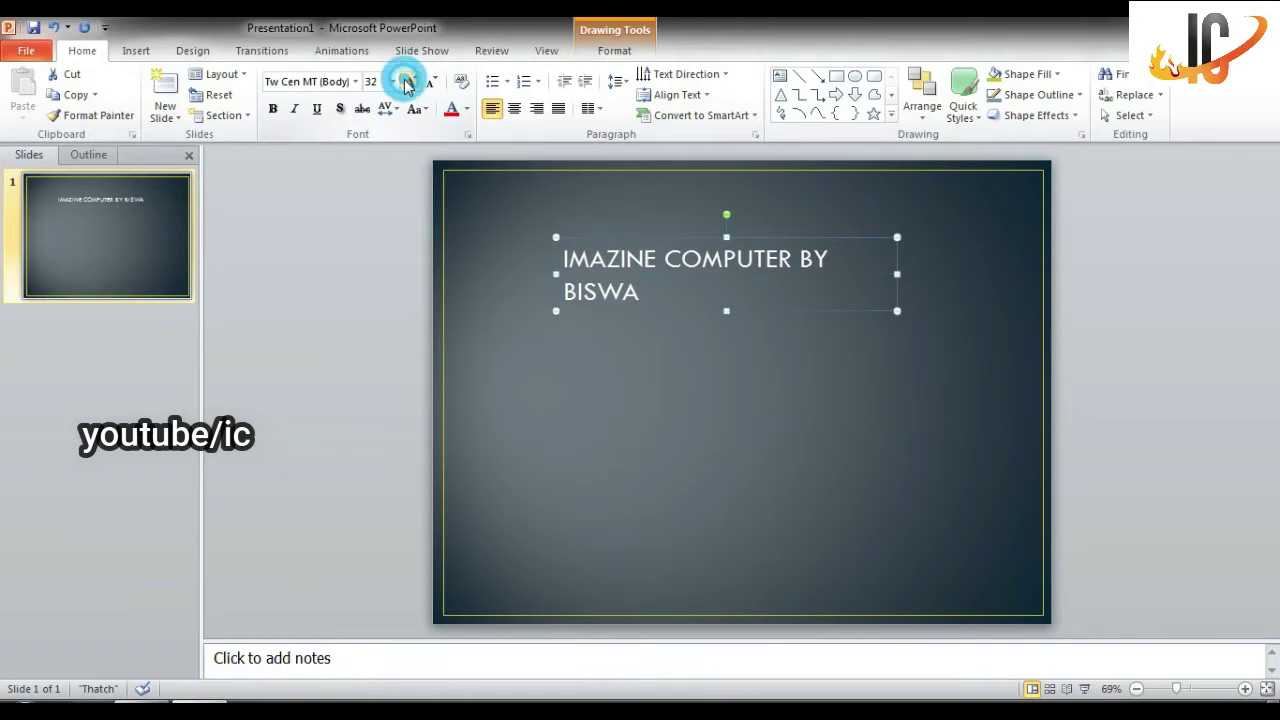
pyautogui.click(409, 82)
pyautogui.click(409, 82)
pyautogui.click(433, 82)
pyautogui.click(433, 82)
pyautogui.click(433, 82)
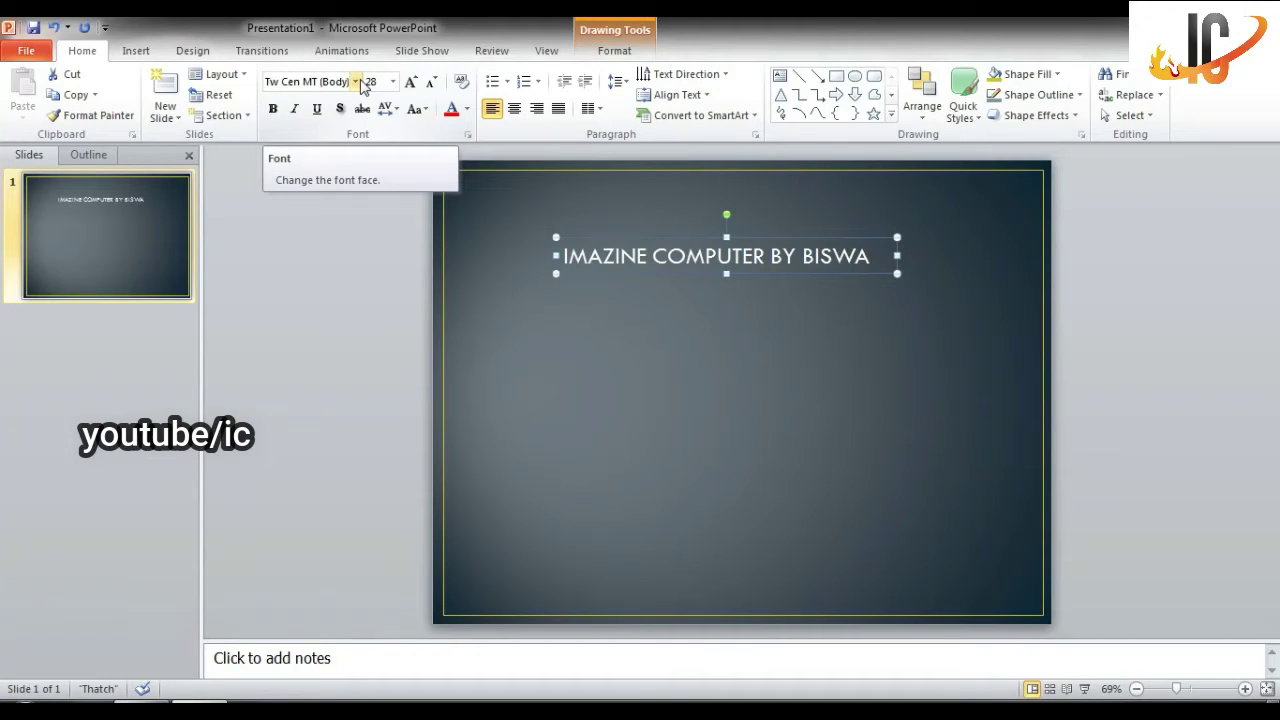
# Step: Apply the Algerian font to the title, widen its box, and nudge it up-left
pyautogui.click(356, 82)
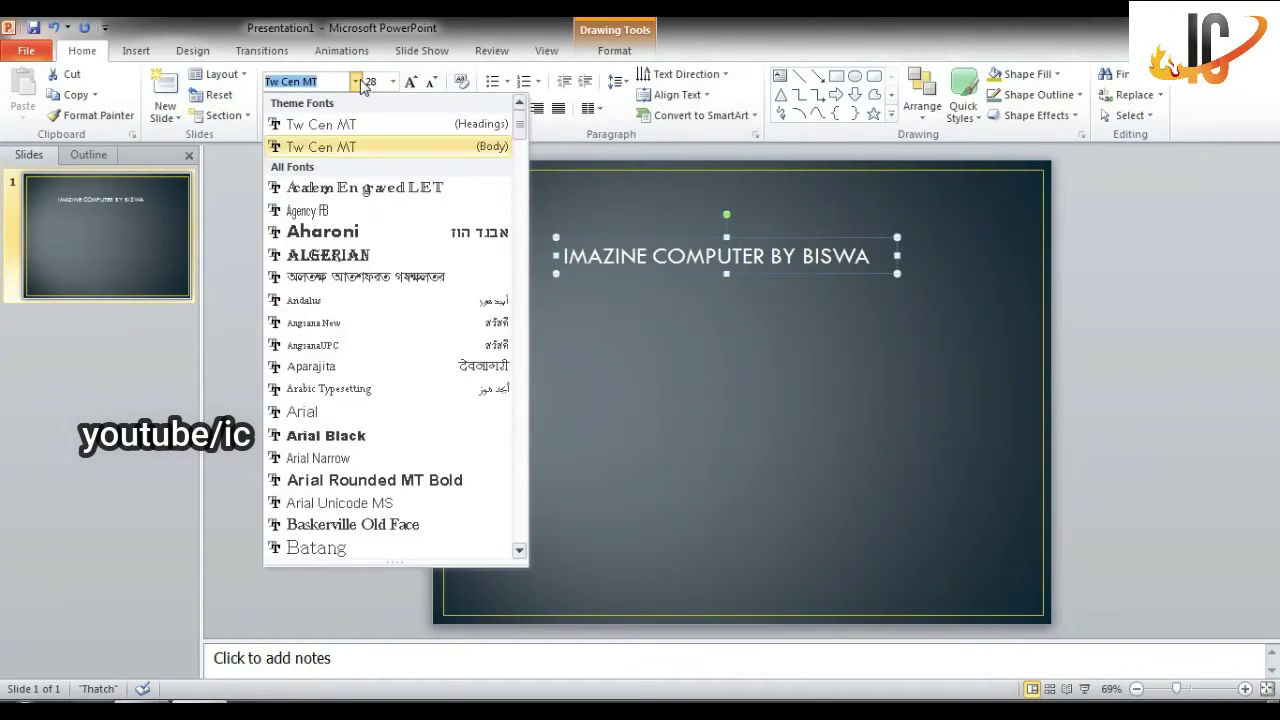
pyautogui.click(368, 258)
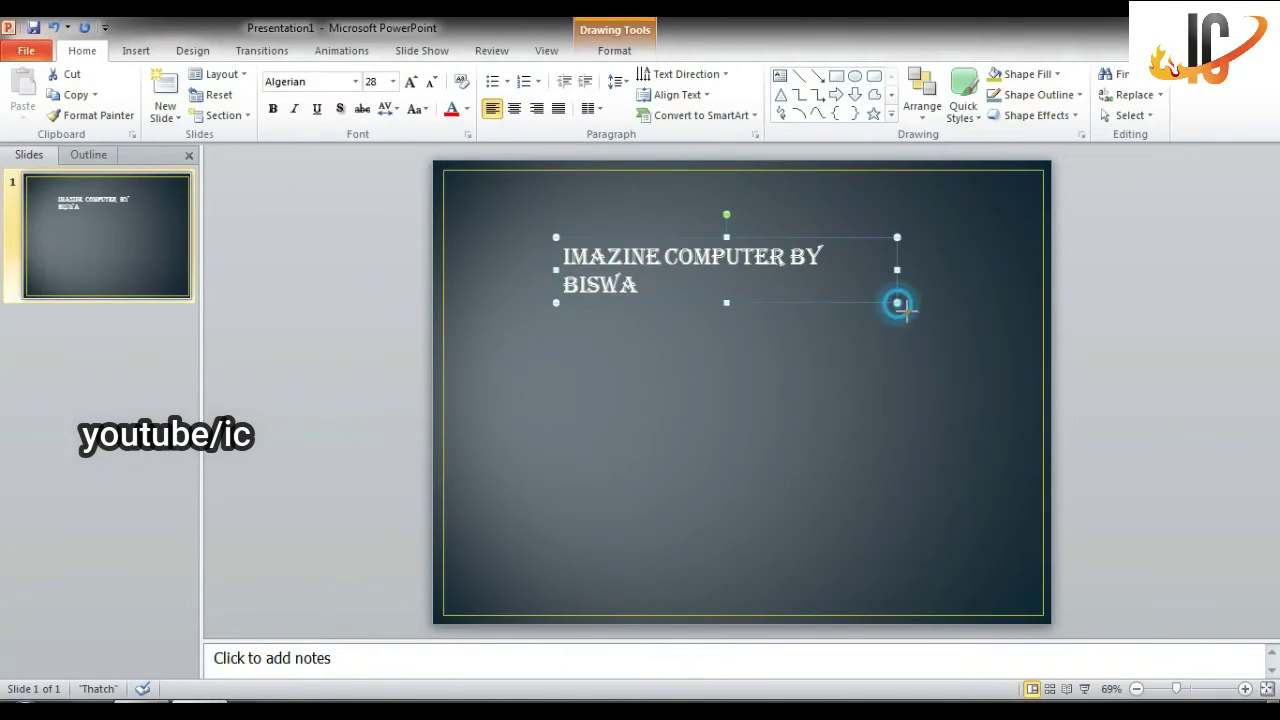
pyautogui.moveTo(896, 301); pyautogui.dragTo(1012, 387)
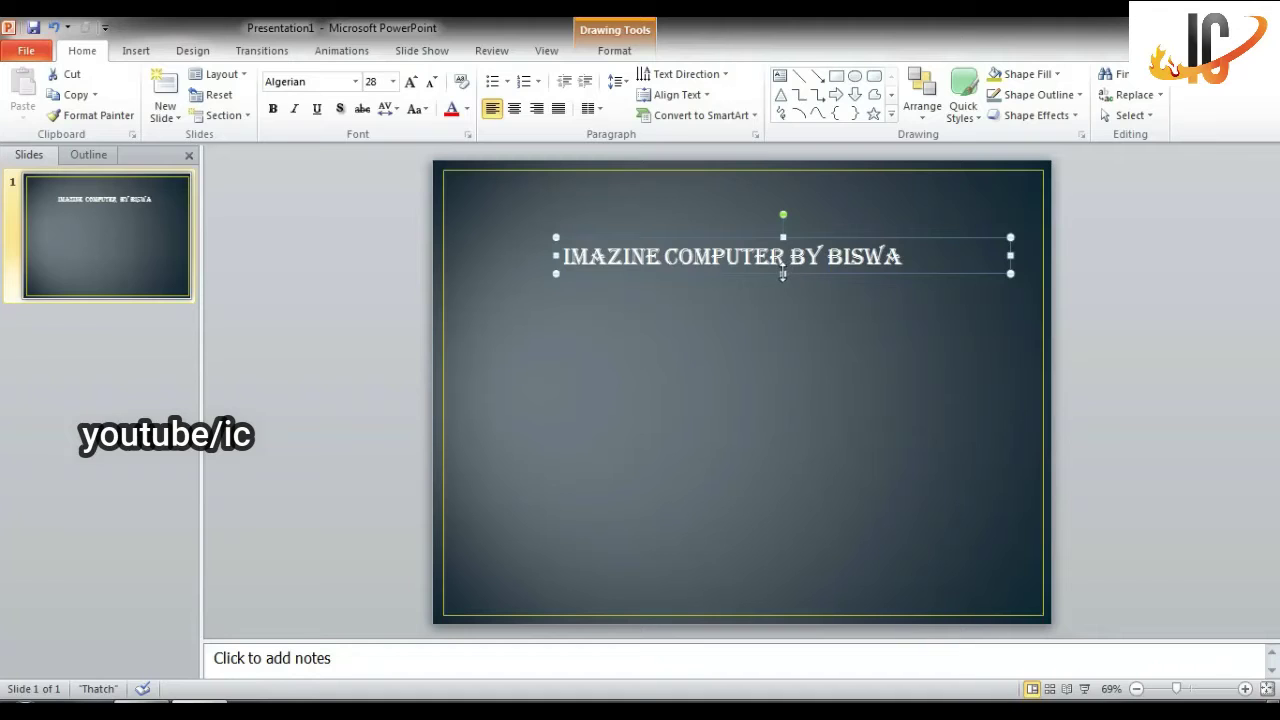
pyautogui.moveTo(917, 258); pyautogui.dragTo(901, 240)
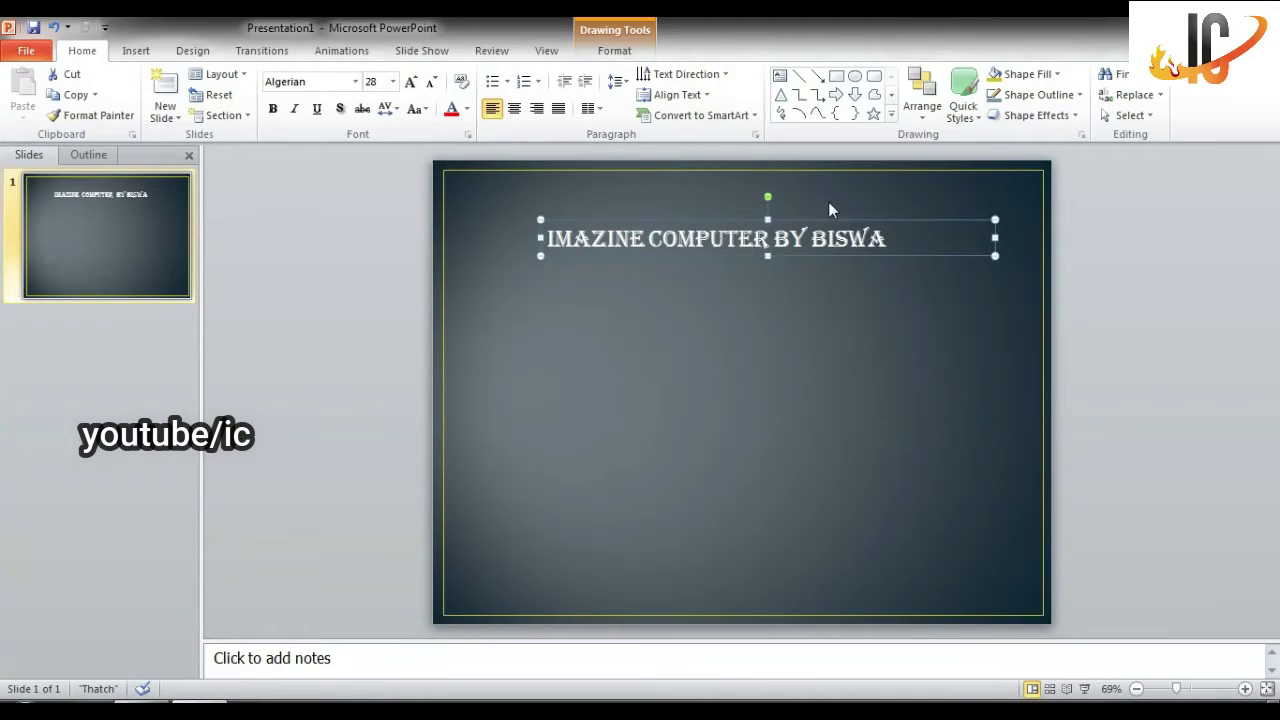
# Step: Give the title box the orange shape style and dark blue text fill
pyautogui.click(600, 50)
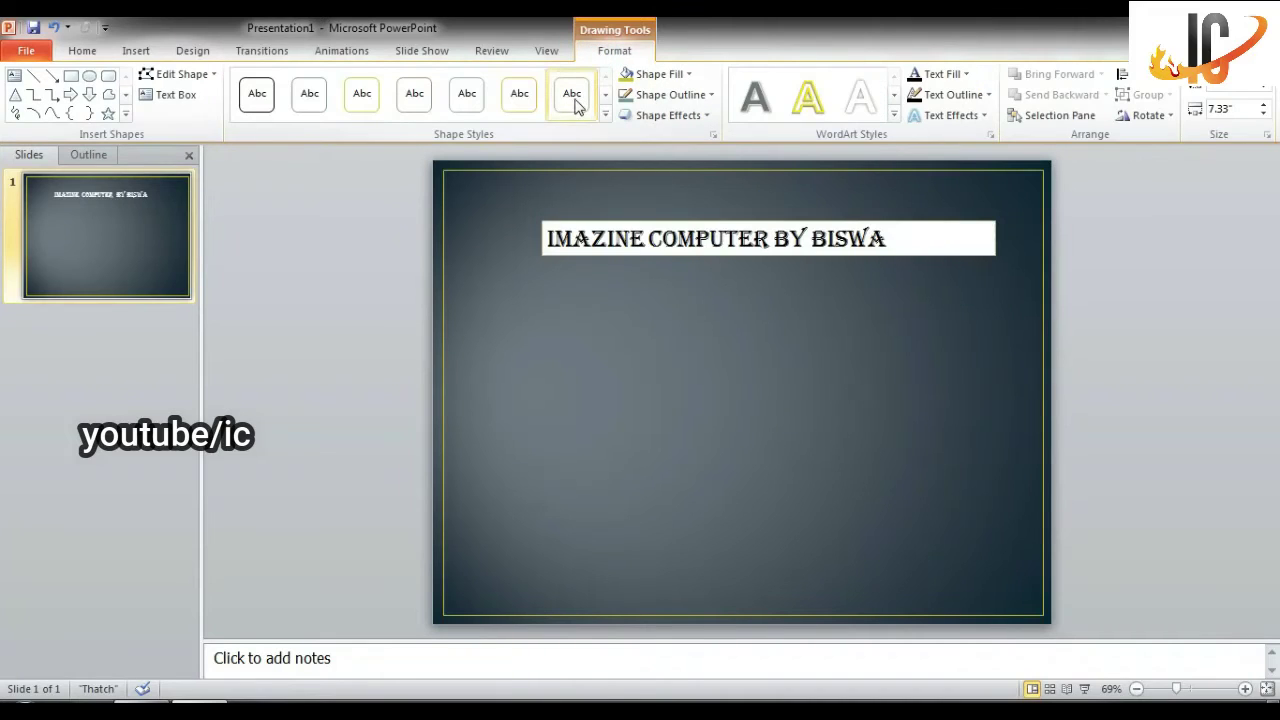
pyautogui.click(605, 114)
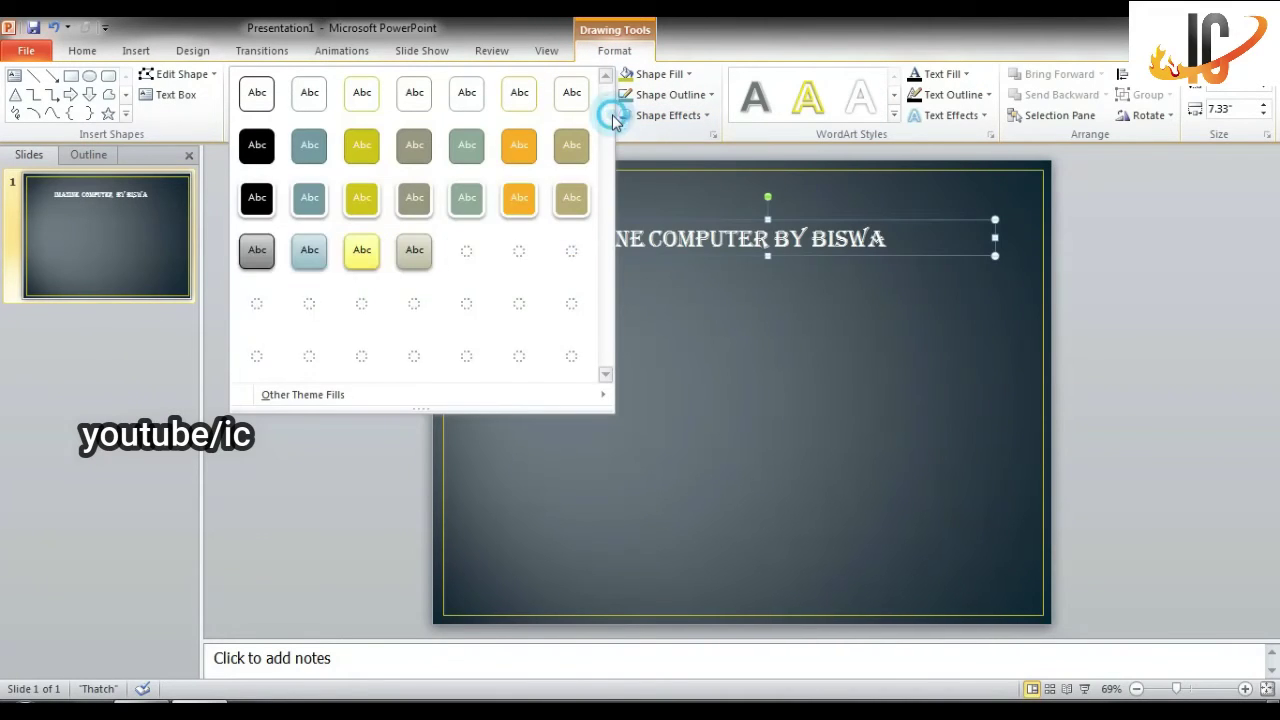
pyautogui.click(520, 197)
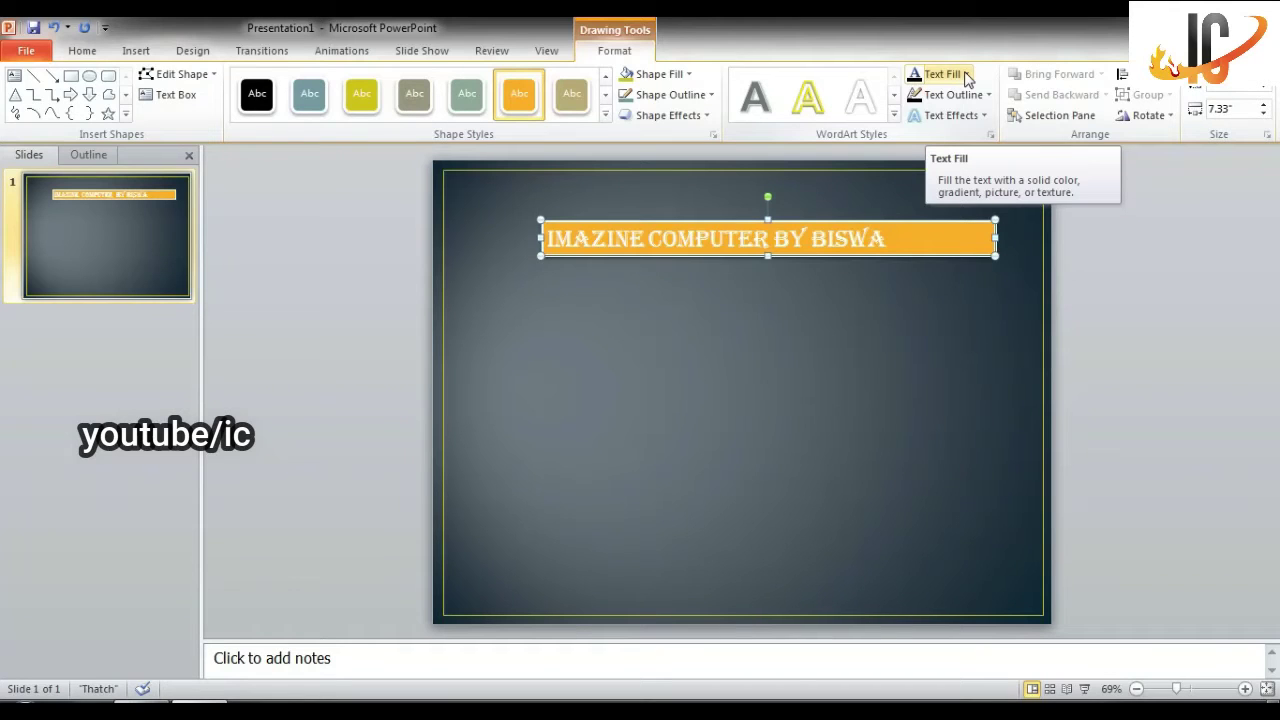
pyautogui.click(967, 79)
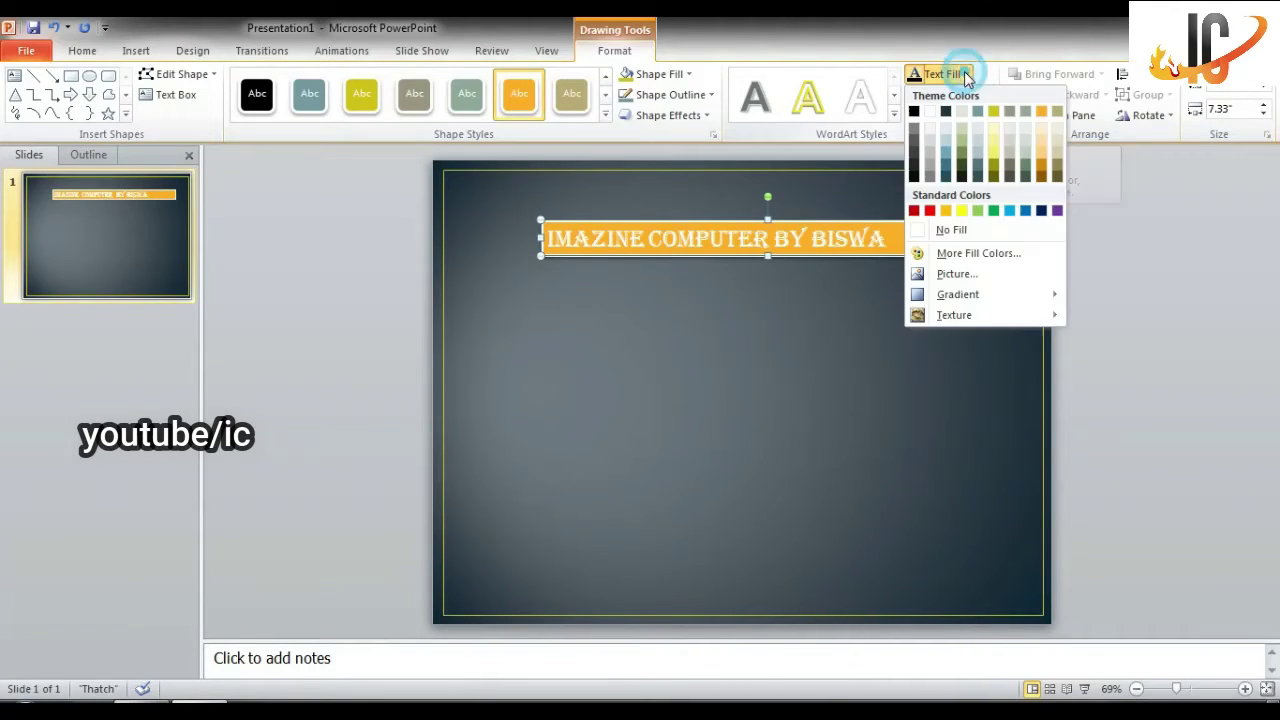
pyautogui.click(1041, 211)
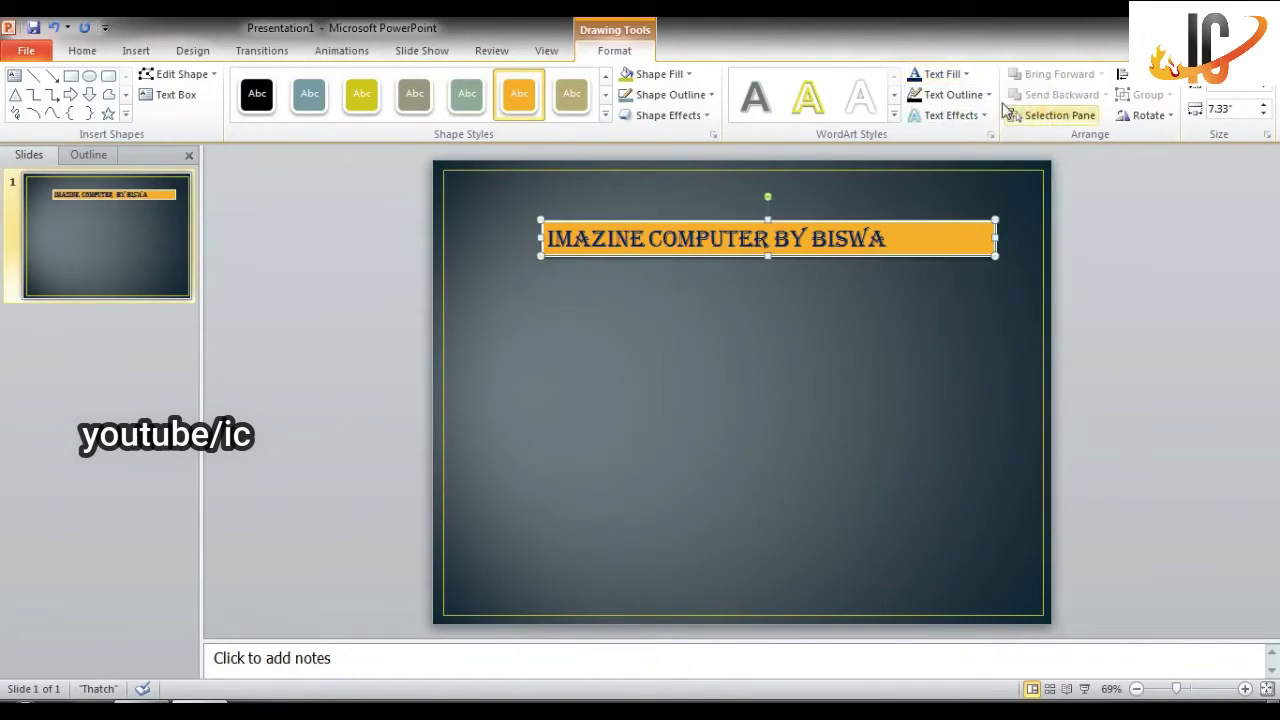
# Step: Give the title text a red outline
pyautogui.click(950, 94)
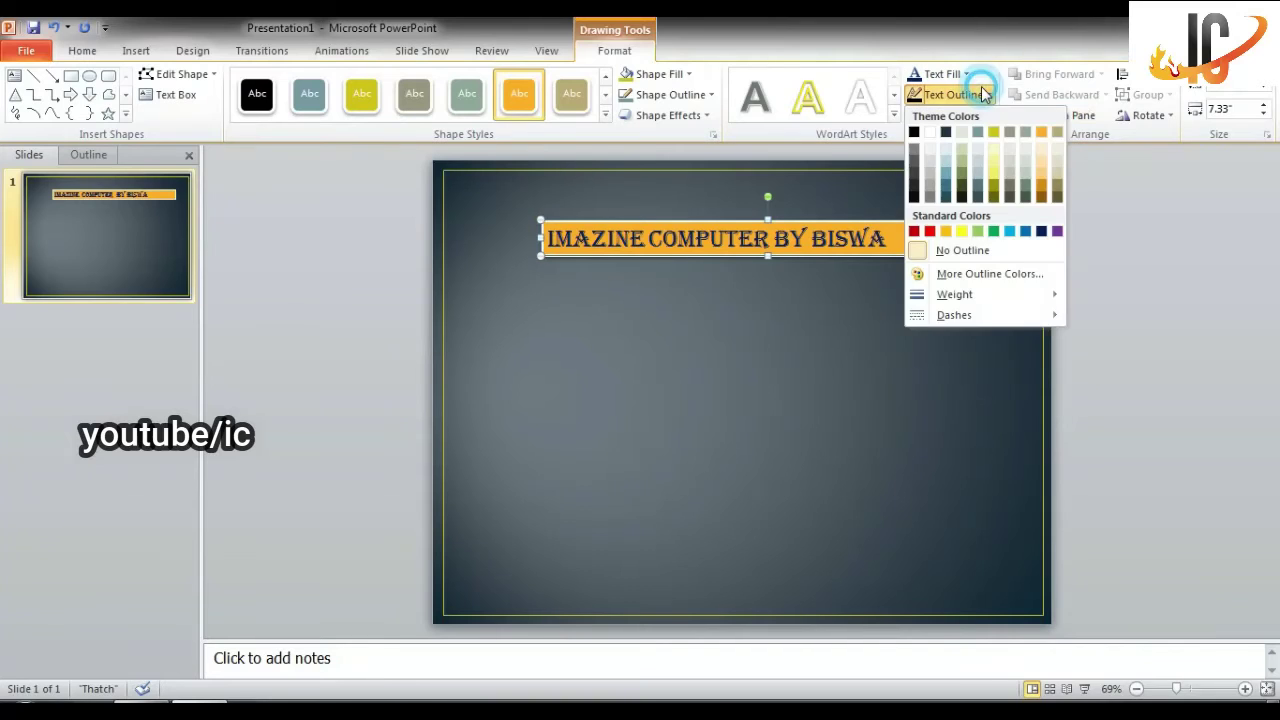
pyautogui.click(929, 231)
pyautogui.click(916, 286)
# Step: Drag the title bar up near the slide's top edge and deselect it
pyautogui.doubleClick(892, 220)
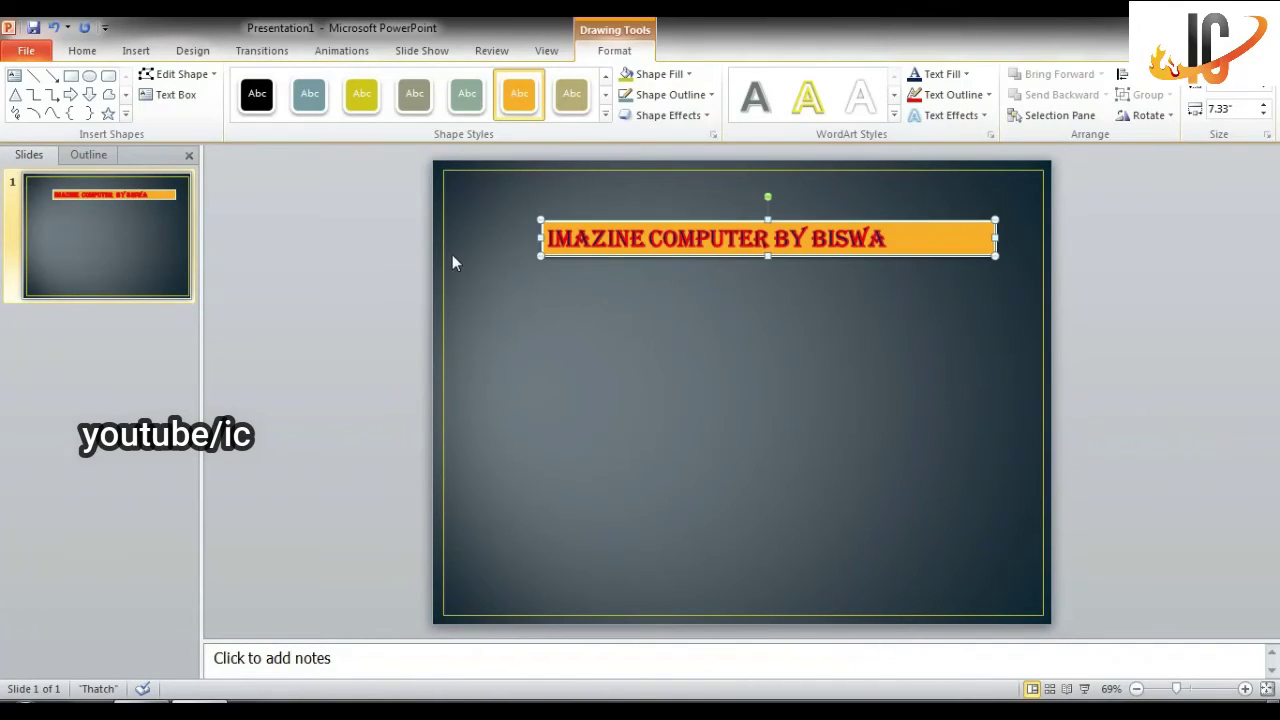
pyautogui.click(550, 233)
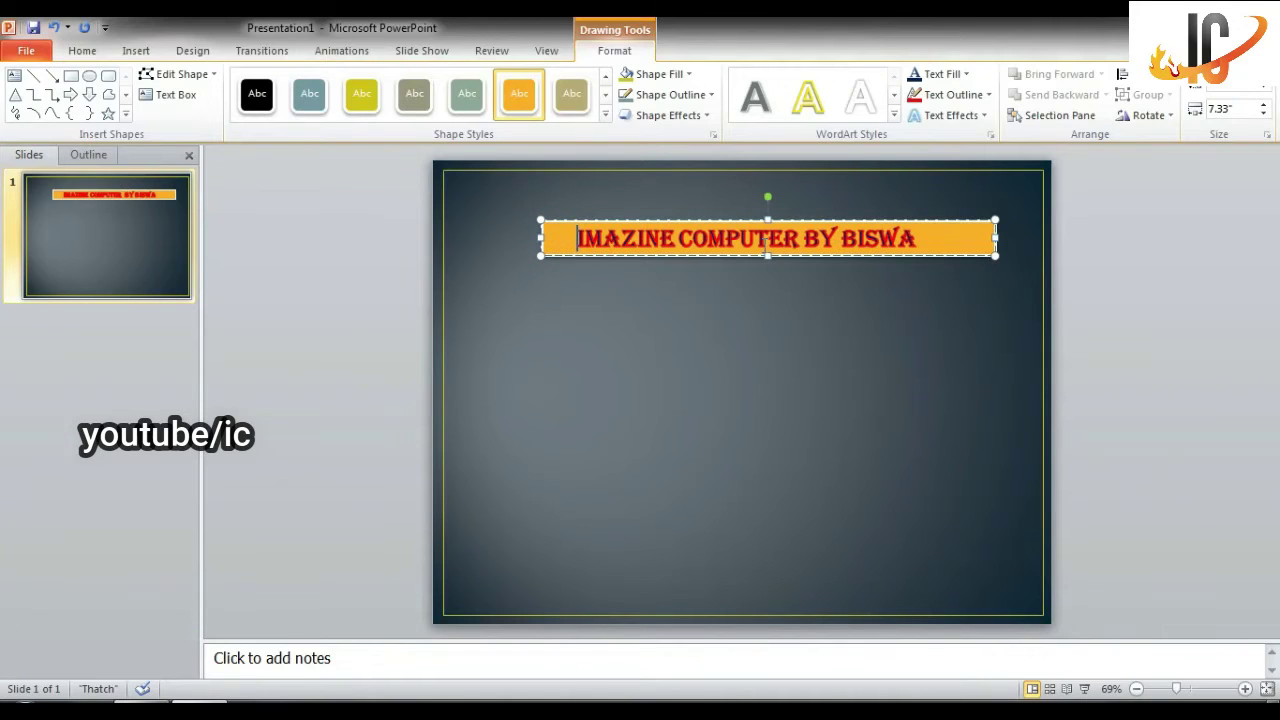
pyautogui.moveTo(931, 243); pyautogui.dragTo(918, 204)
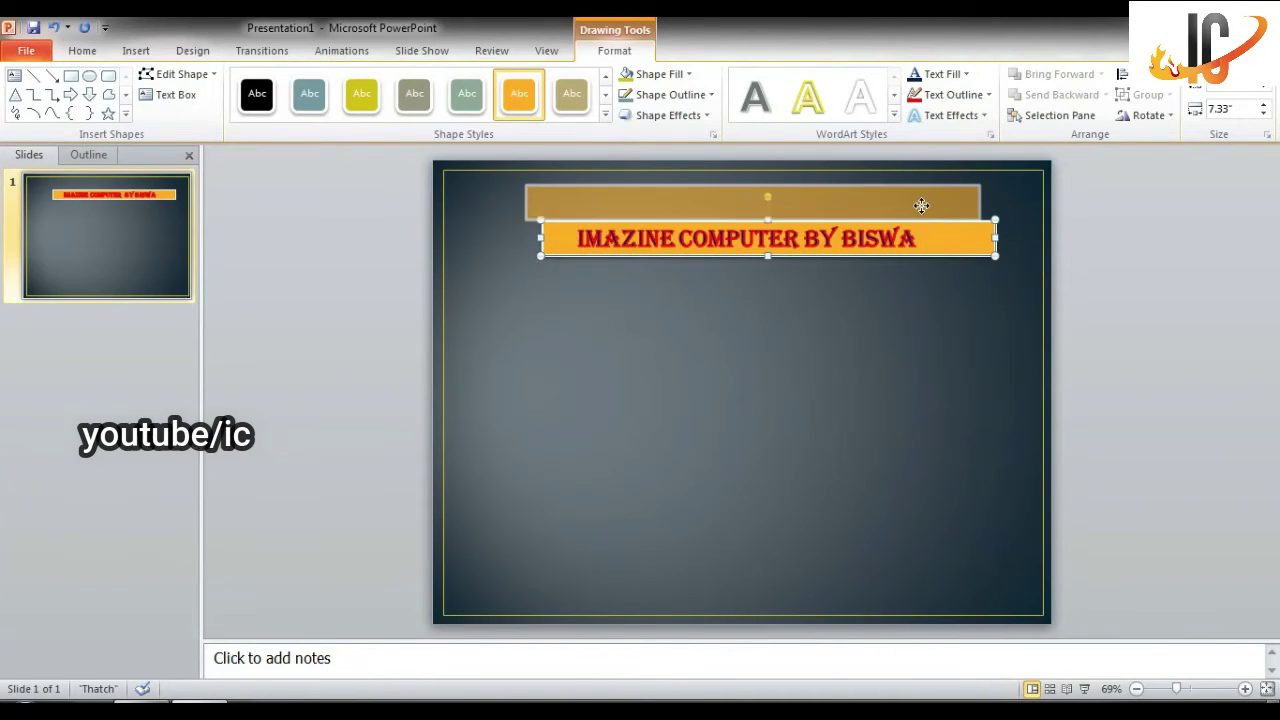
pyautogui.click(873, 292)
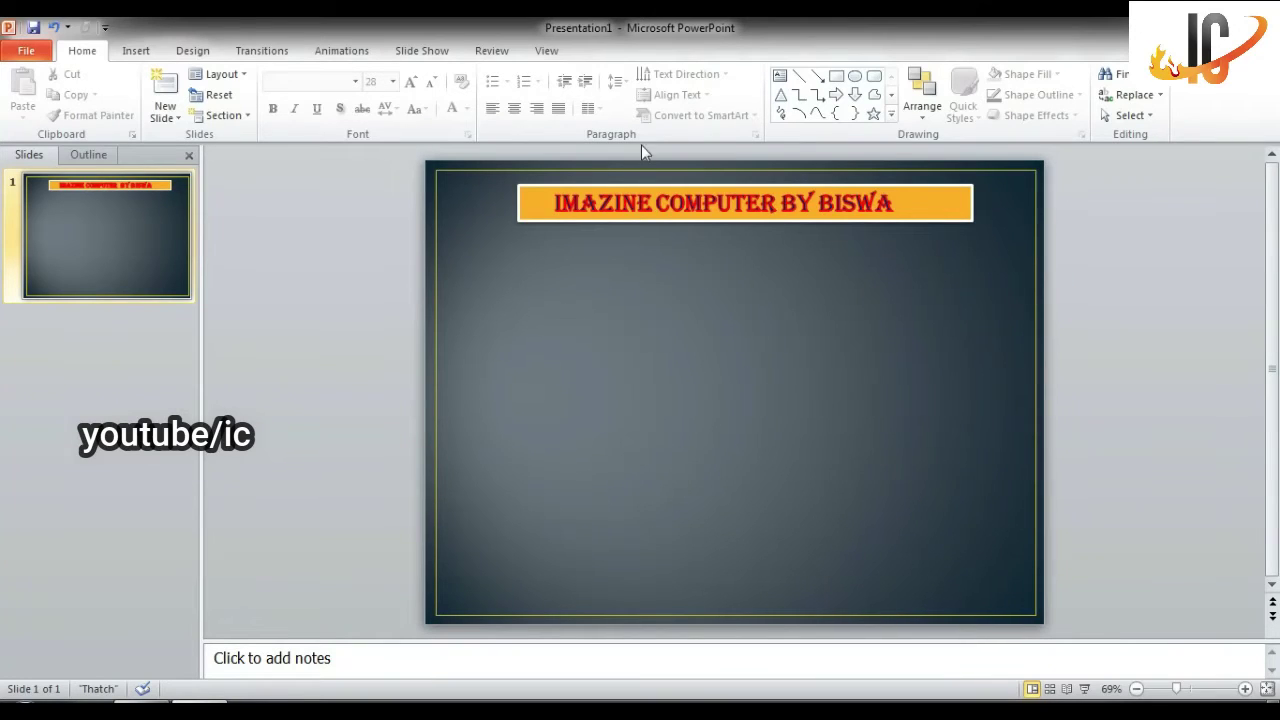
# Step: Open the Insert Picture dialog and browse recent places and the E: drive photos folder
pyautogui.click(136, 51)
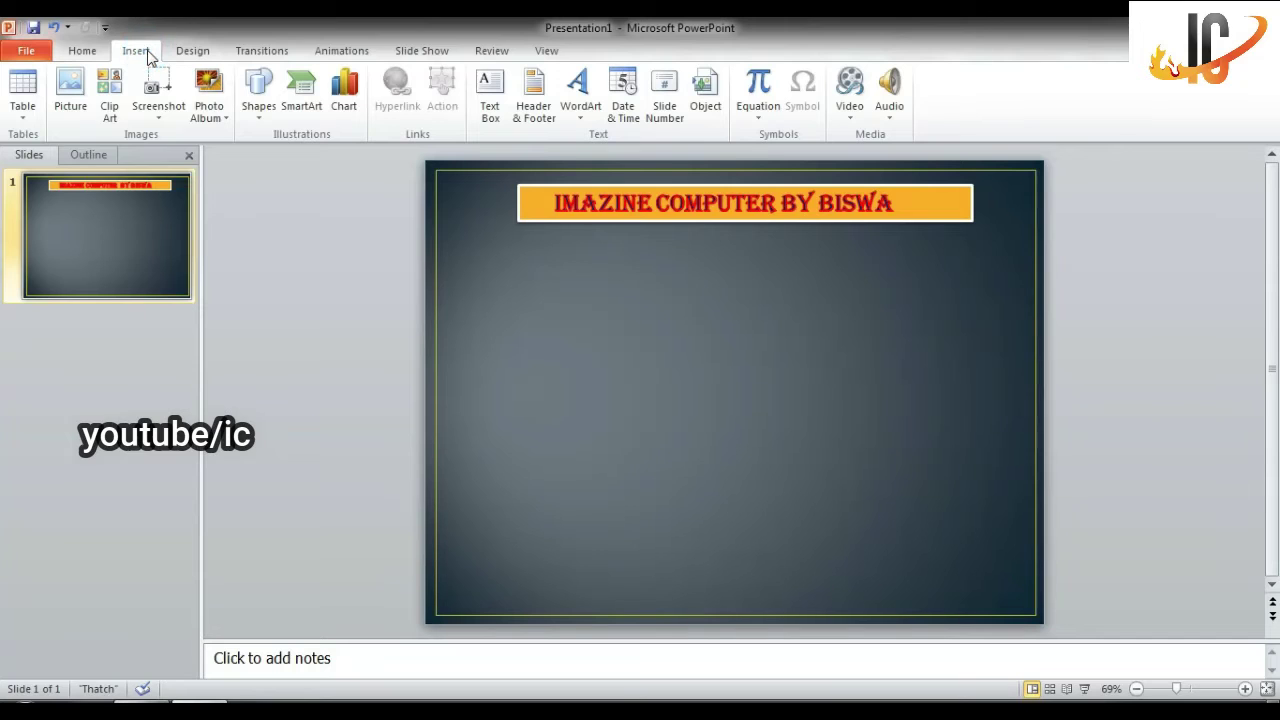
pyautogui.click(72, 110)
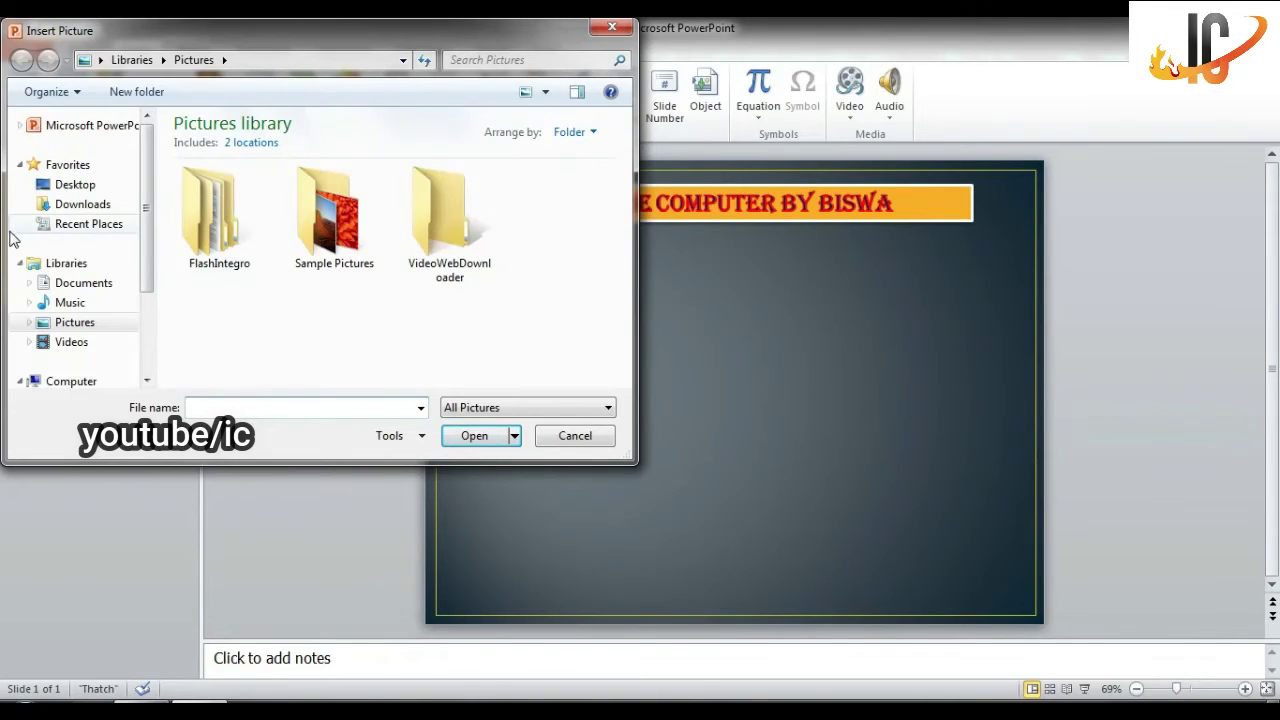
pyautogui.click(86, 225)
pyautogui.scroll(1, 86, 234)
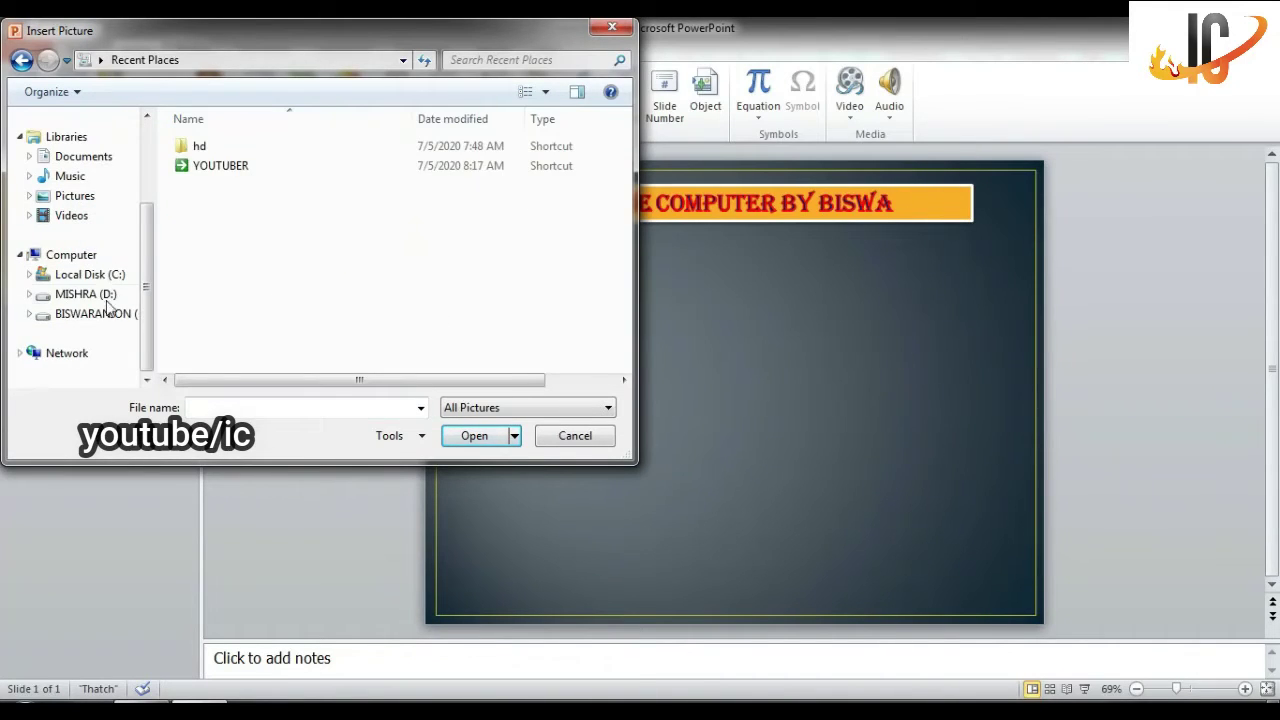
pyautogui.click(95, 313)
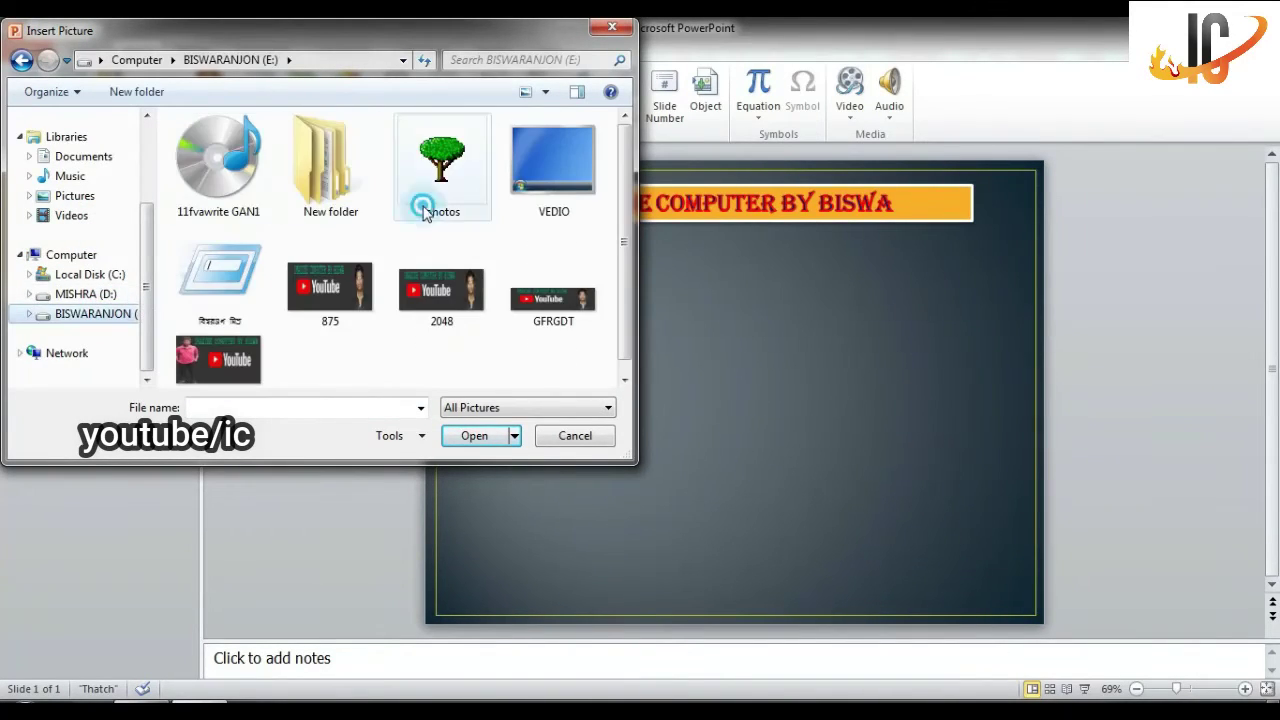
pyautogui.doubleClick(434, 200)
pyautogui.scroll(-2, 422, 275)
pyautogui.scroll(-2, 422, 275)
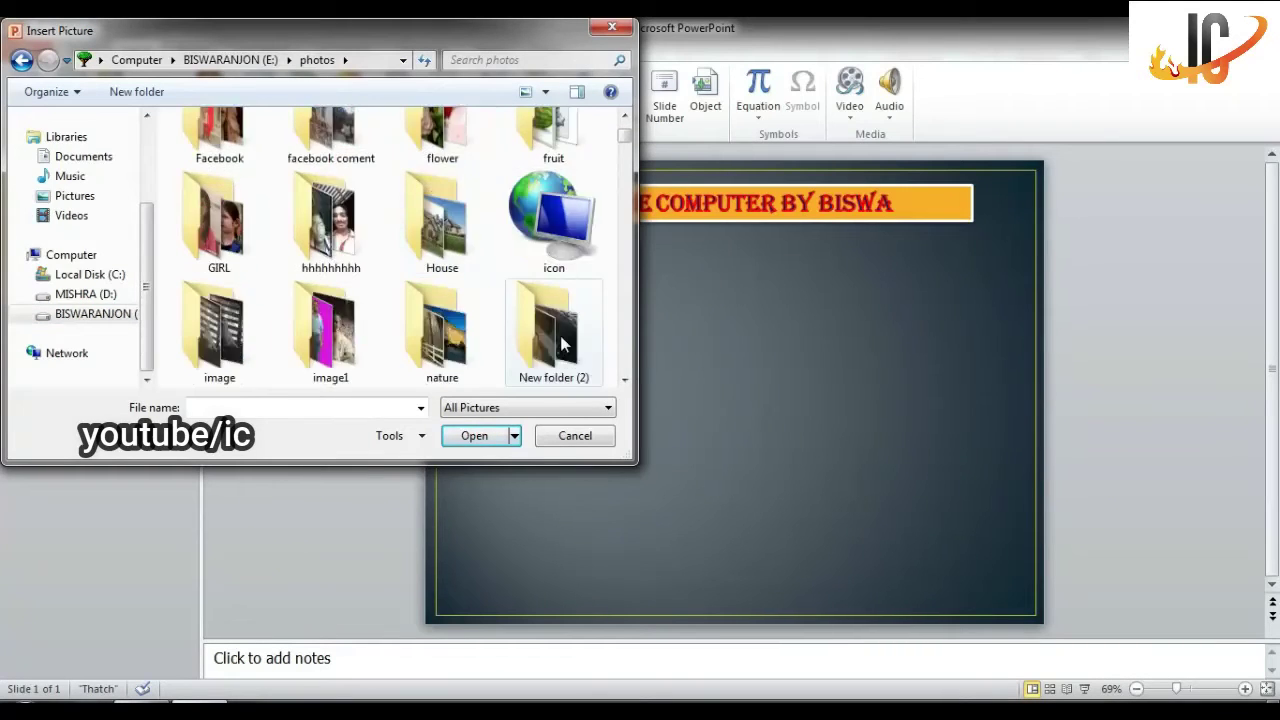
pyautogui.scroll(-3, 450, 320)
# Step: Go to Desktop > ALL IN ONE > YOUTUBER and select the ic-i-c-letter-logo image
pyautogui.click(72, 176)
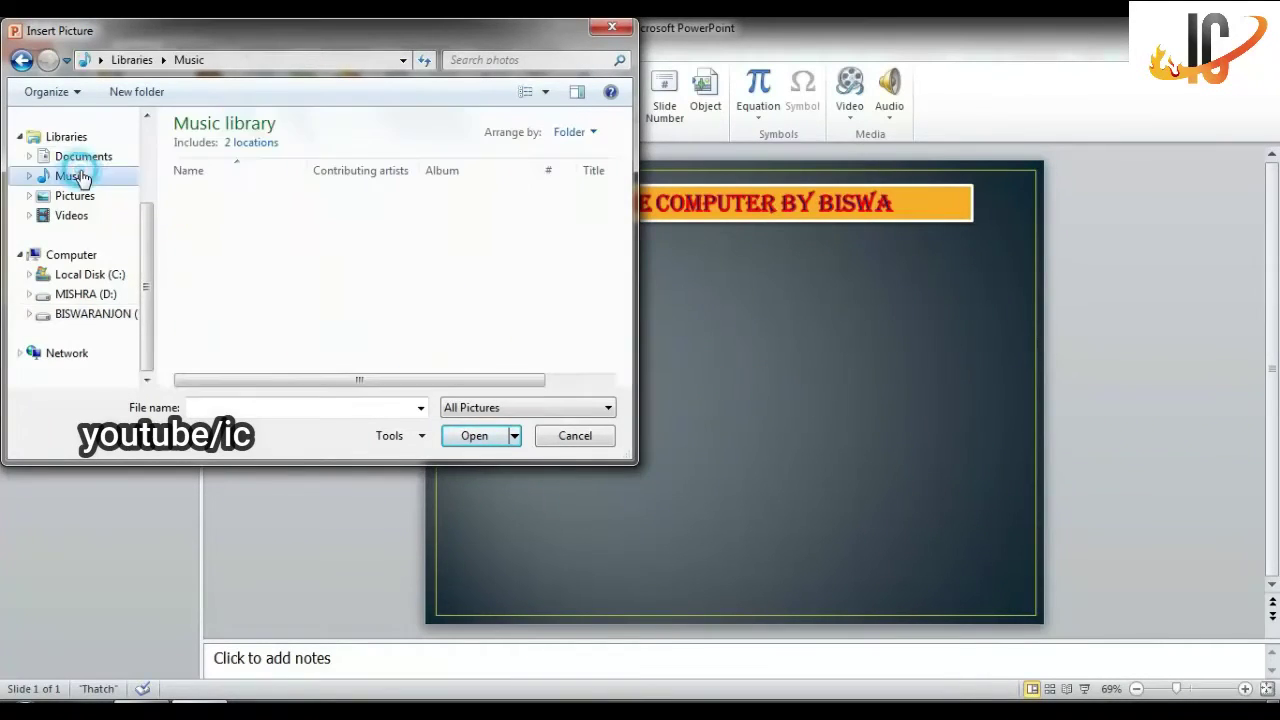
pyautogui.scroll(2, 80, 176)
pyautogui.click(80, 185)
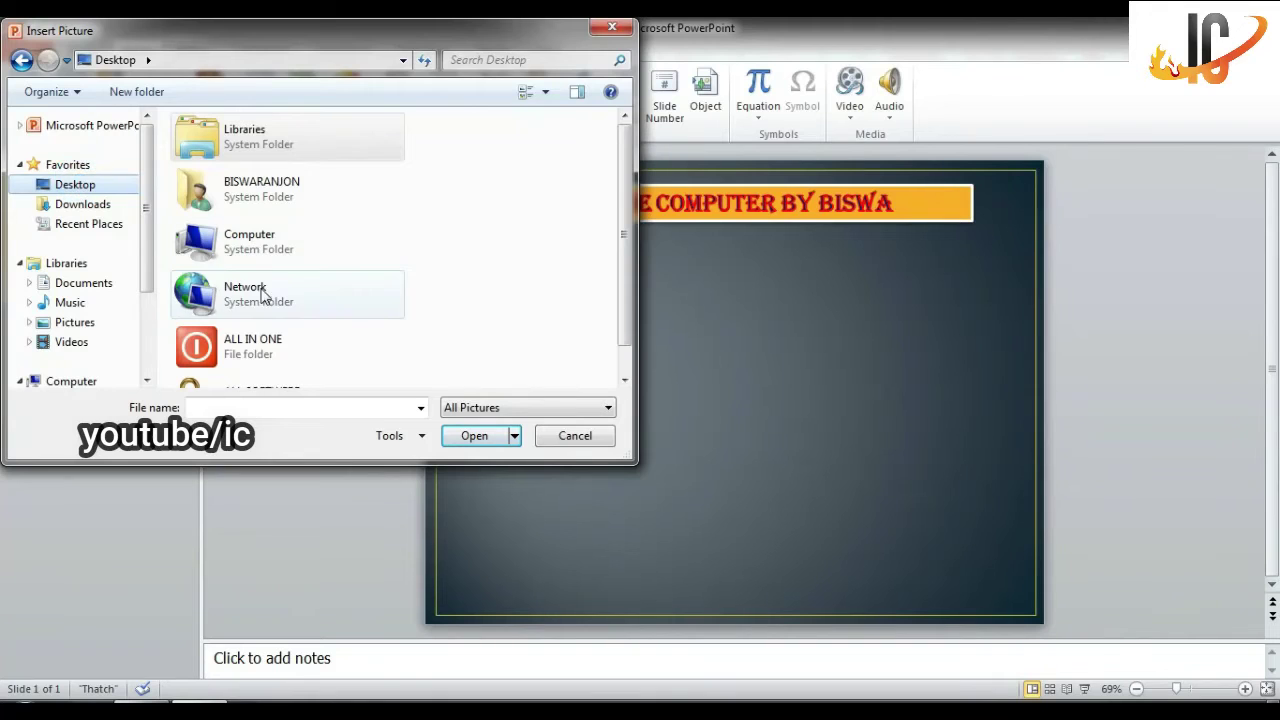
pyautogui.doubleClick(258, 340)
pyautogui.doubleClick(330, 270)
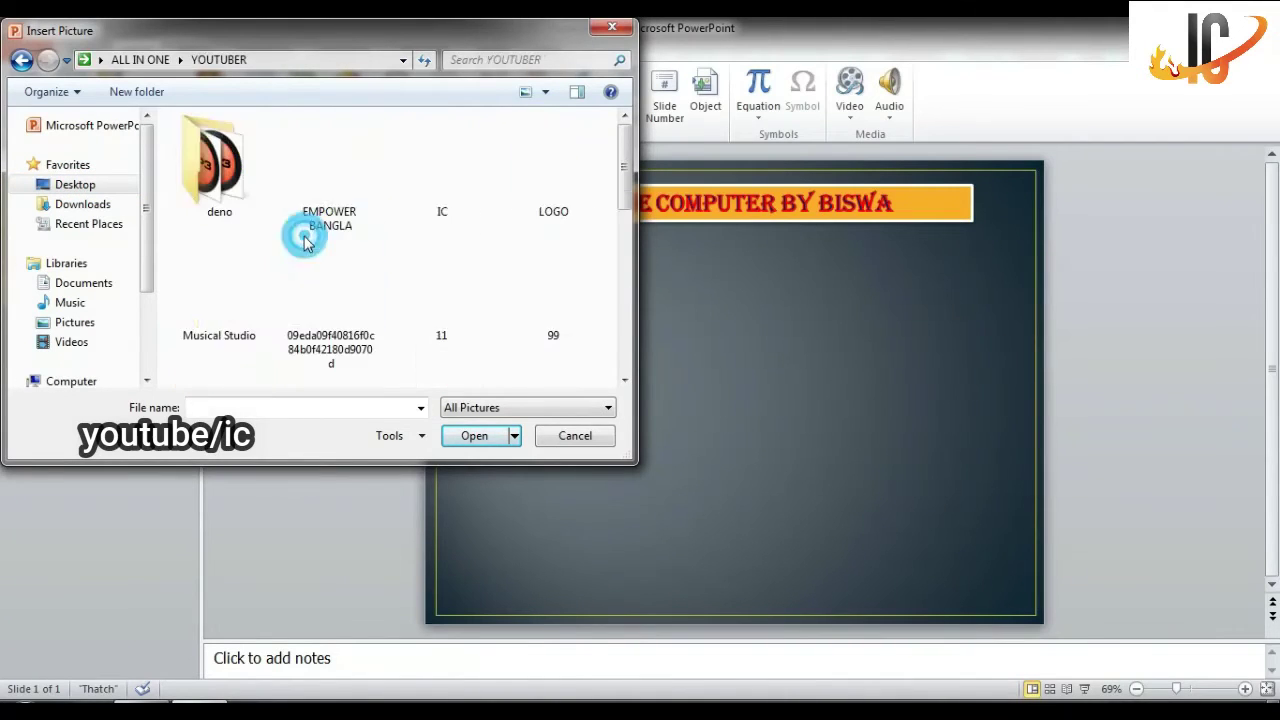
pyautogui.click(328, 320)
pyautogui.scroll(-1, 326, 309)
pyautogui.scroll(-3, 330, 300)
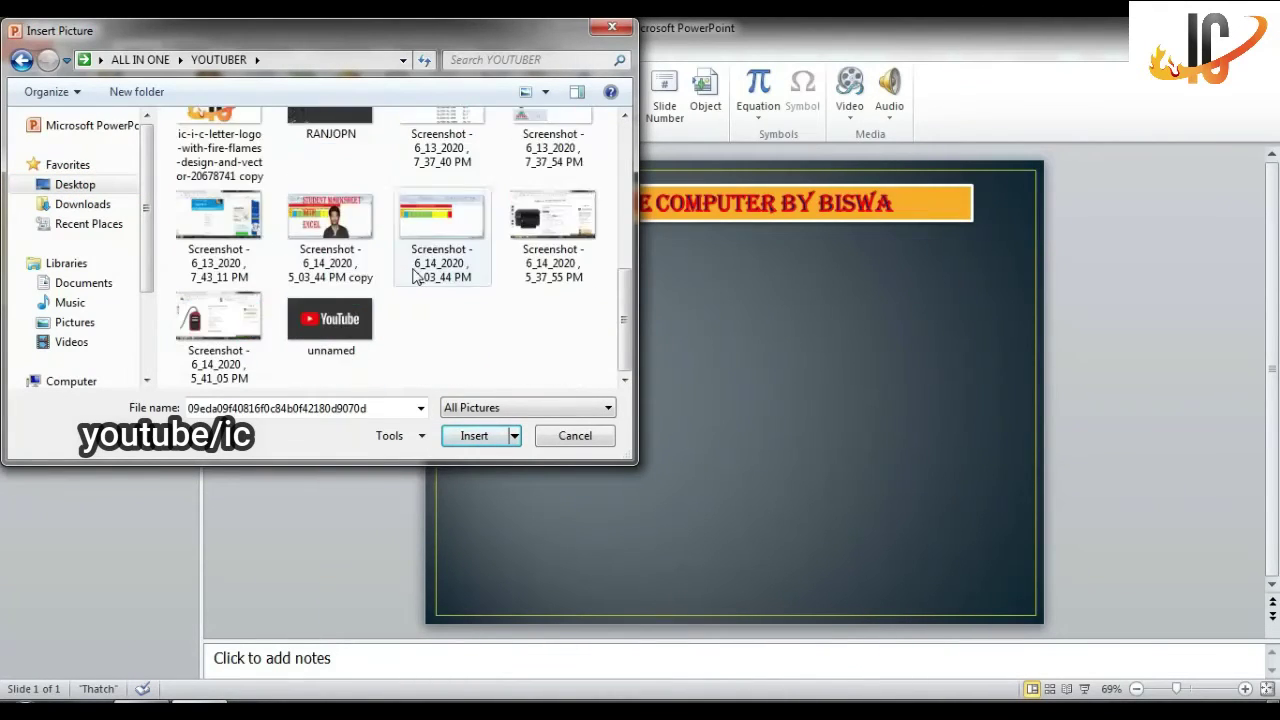
pyautogui.scroll(1, 300, 257)
pyautogui.click(220, 195)
# Step: Insert the IC logo and drag it up to sit just beneath the orange title bar
pyautogui.click(476, 436)
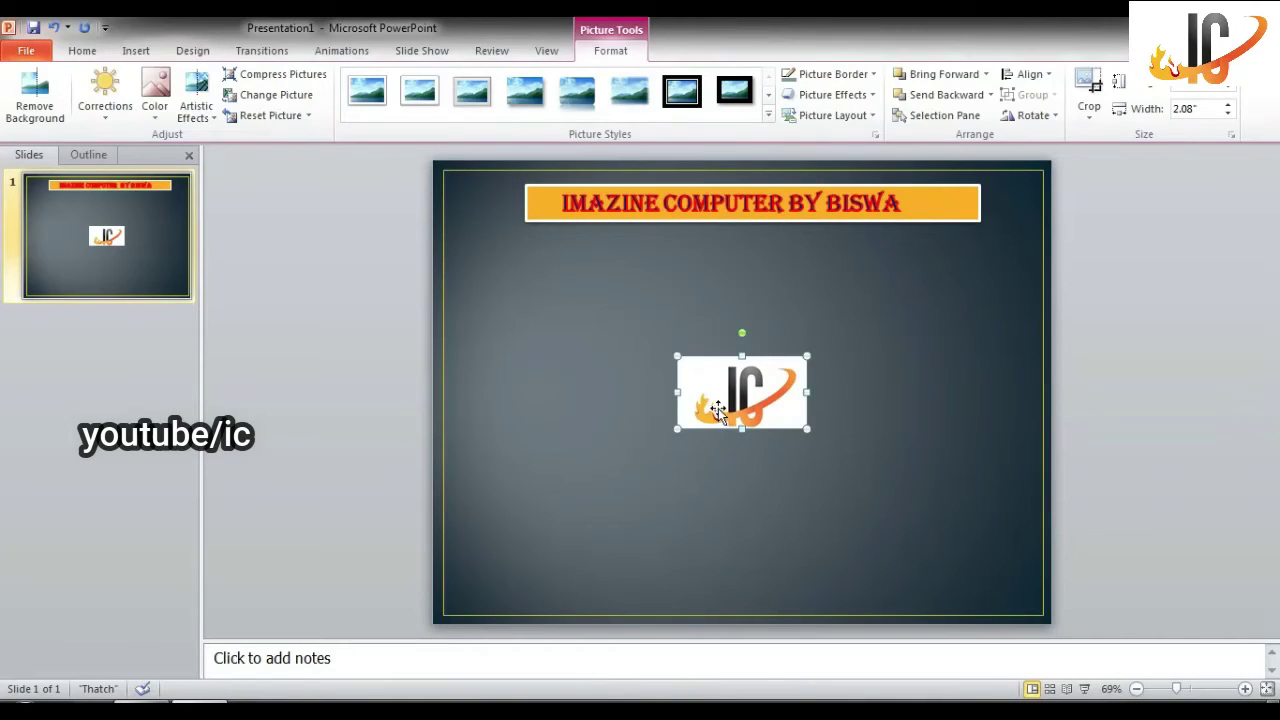
pyautogui.moveTo(720, 414); pyautogui.dragTo(707, 344)
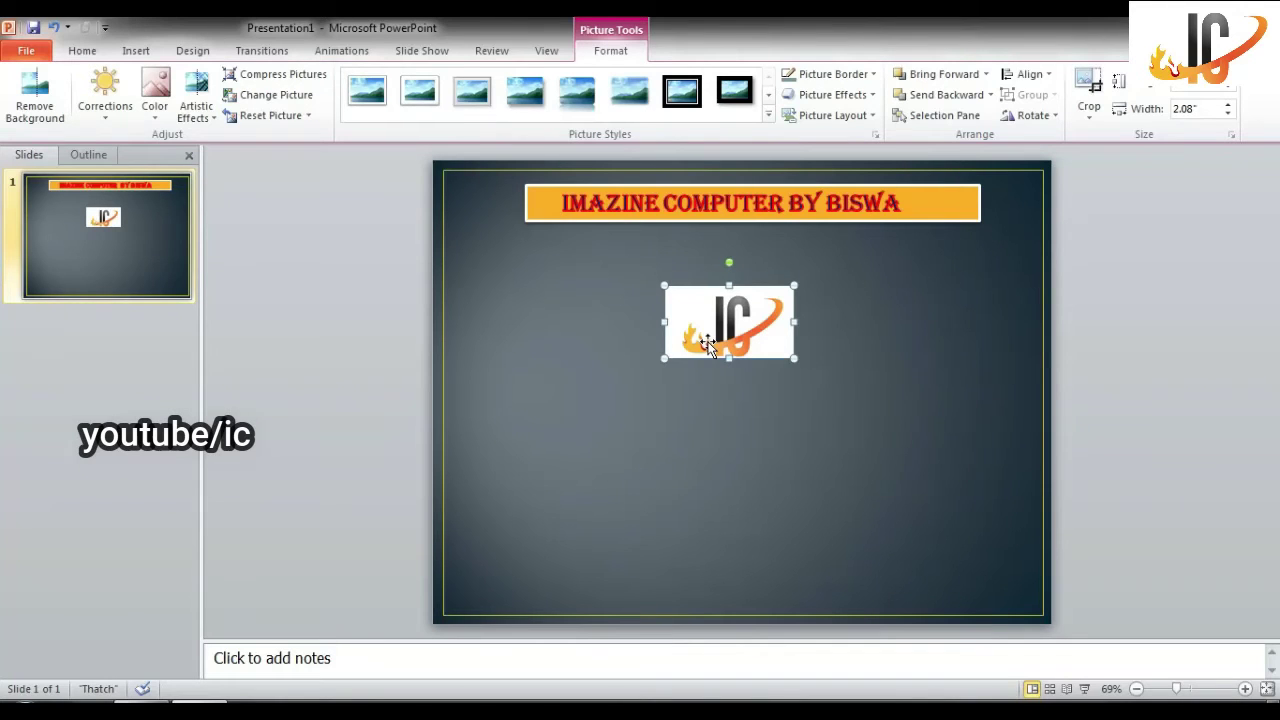
pyautogui.moveTo(707, 344); pyautogui.dragTo(701, 333)
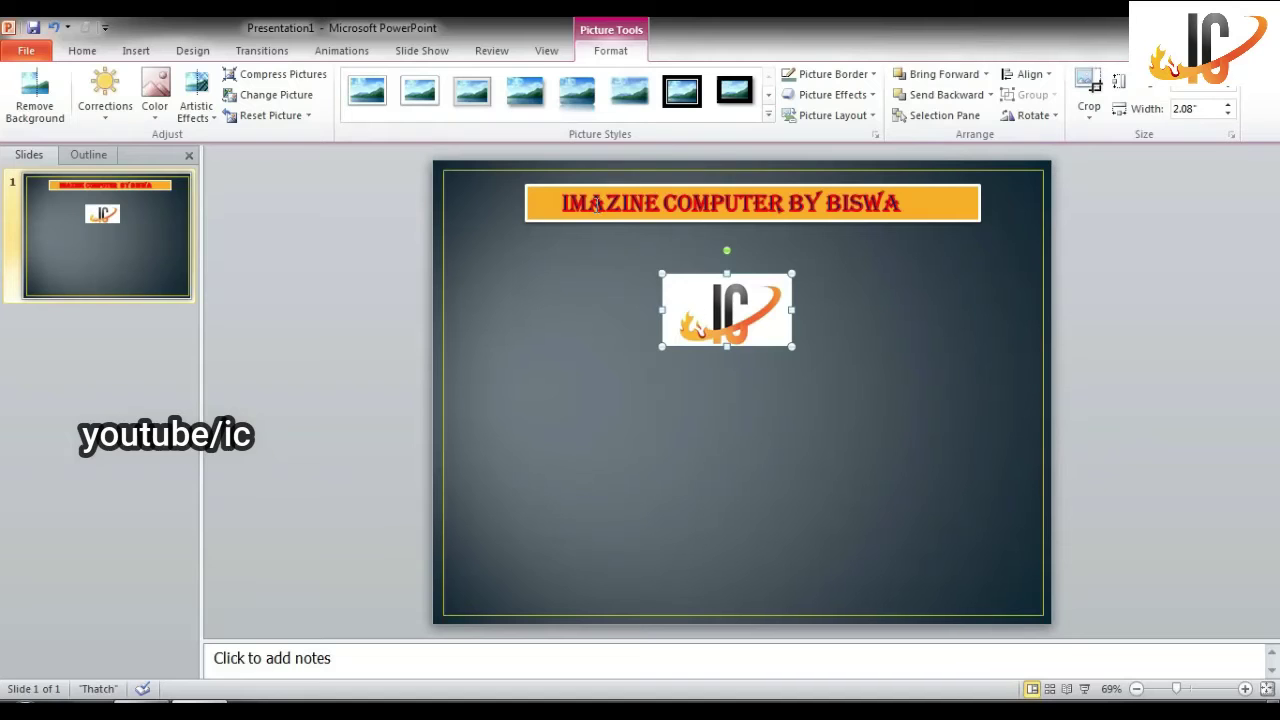
# Step: Apply the Reflected Rounded Rectangle picture style to the IC logo and enlarge it to 5.05" wide
pyautogui.click(769, 115)
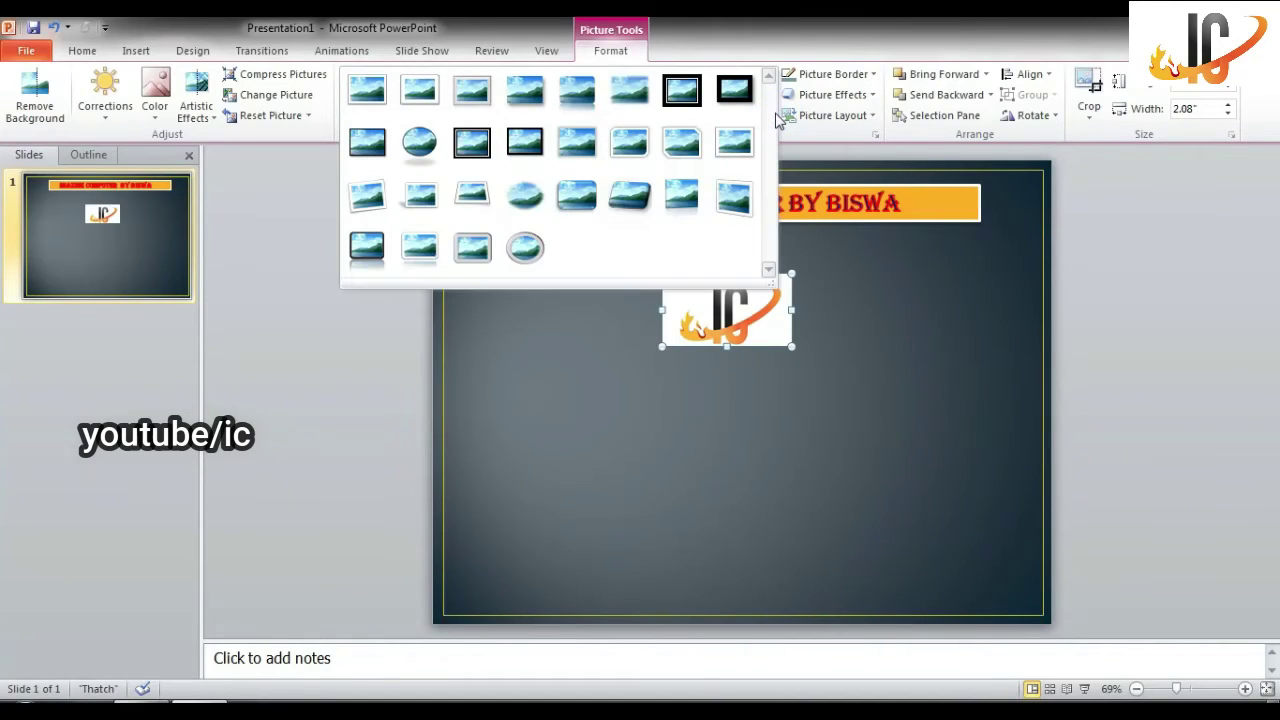
pyautogui.click(882, 405)
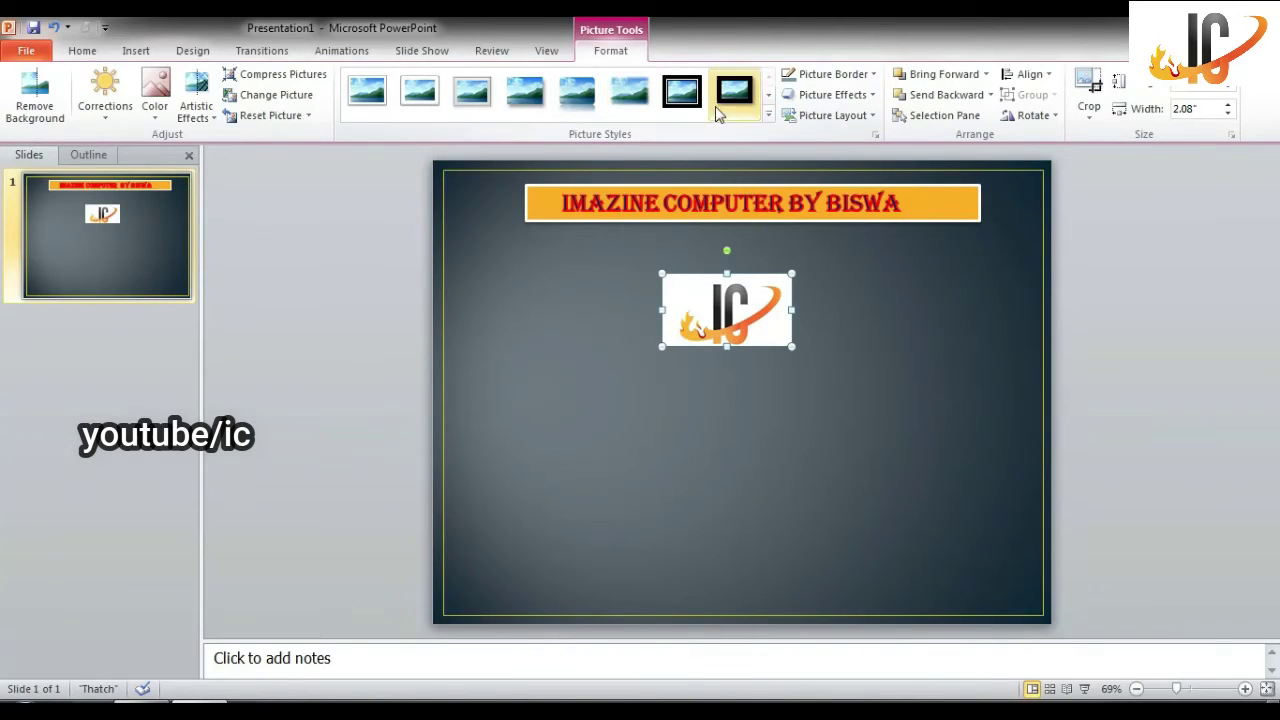
pyautogui.click(768, 115)
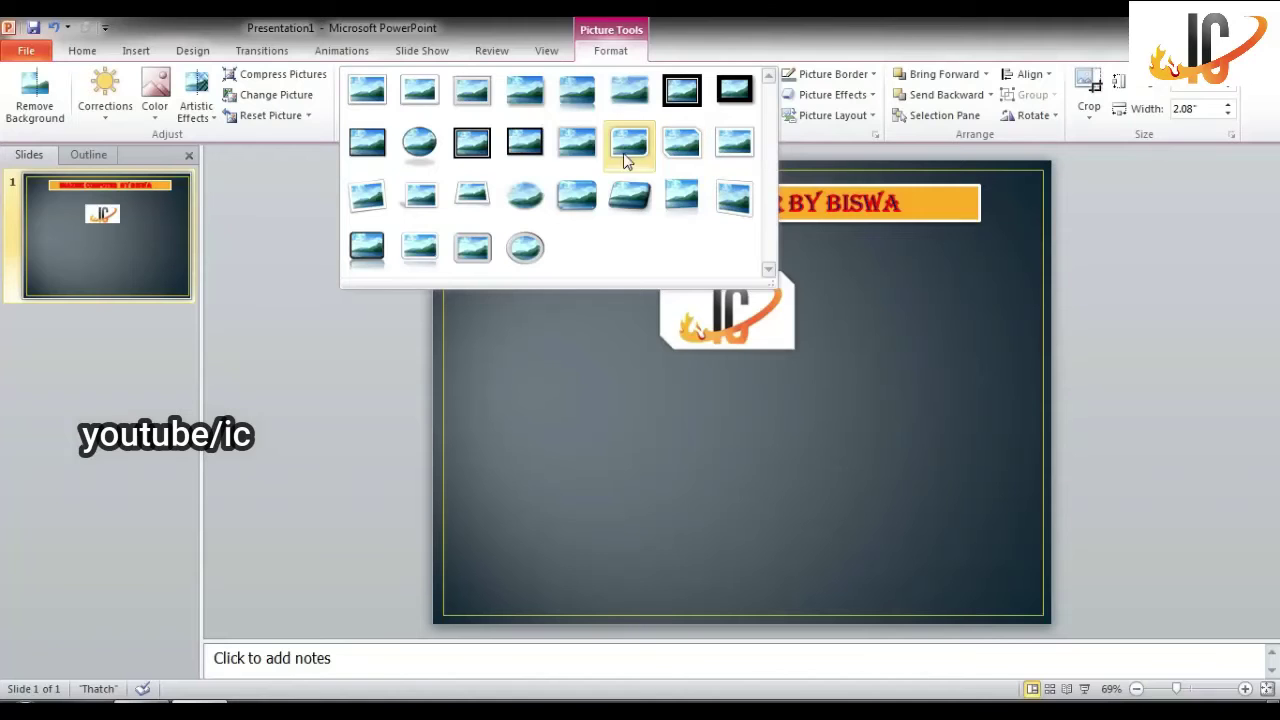
pyautogui.click(577, 90)
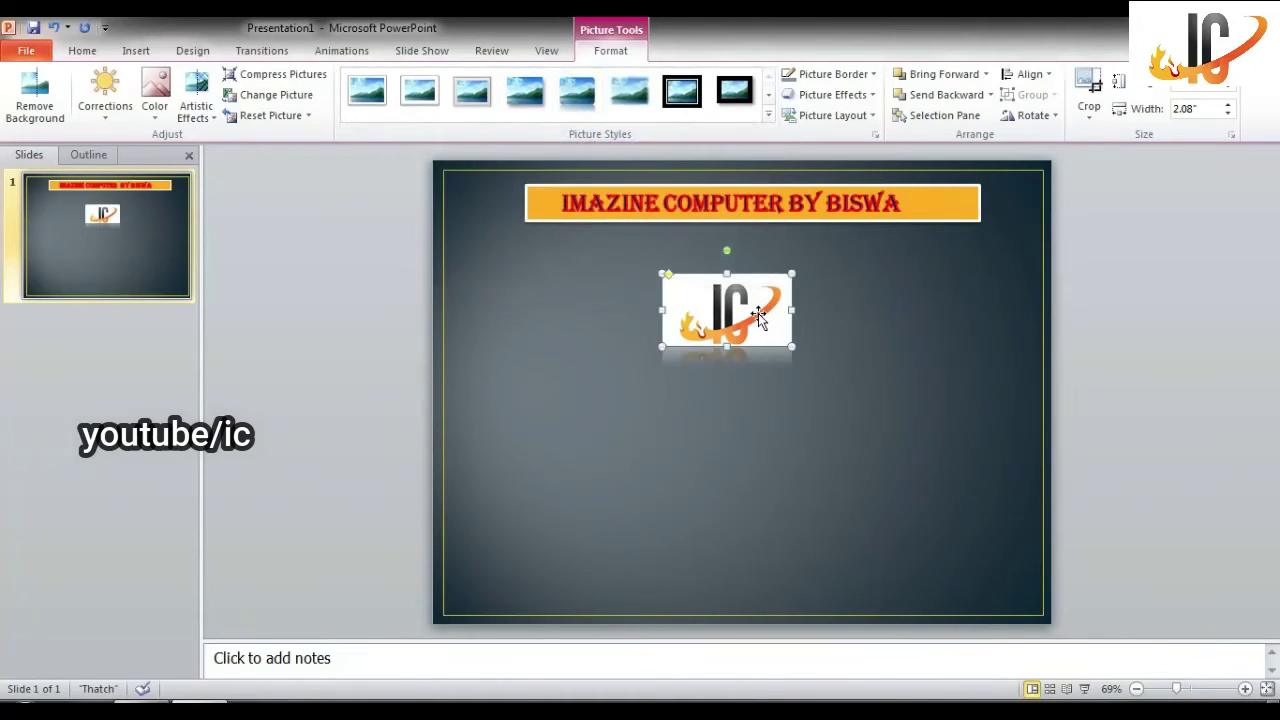
pyautogui.moveTo(760, 313)
pyautogui.mouseDown()
pyautogui.moveTo(774, 284)
pyautogui.moveTo(987, 423)
pyautogui.mouseUp()
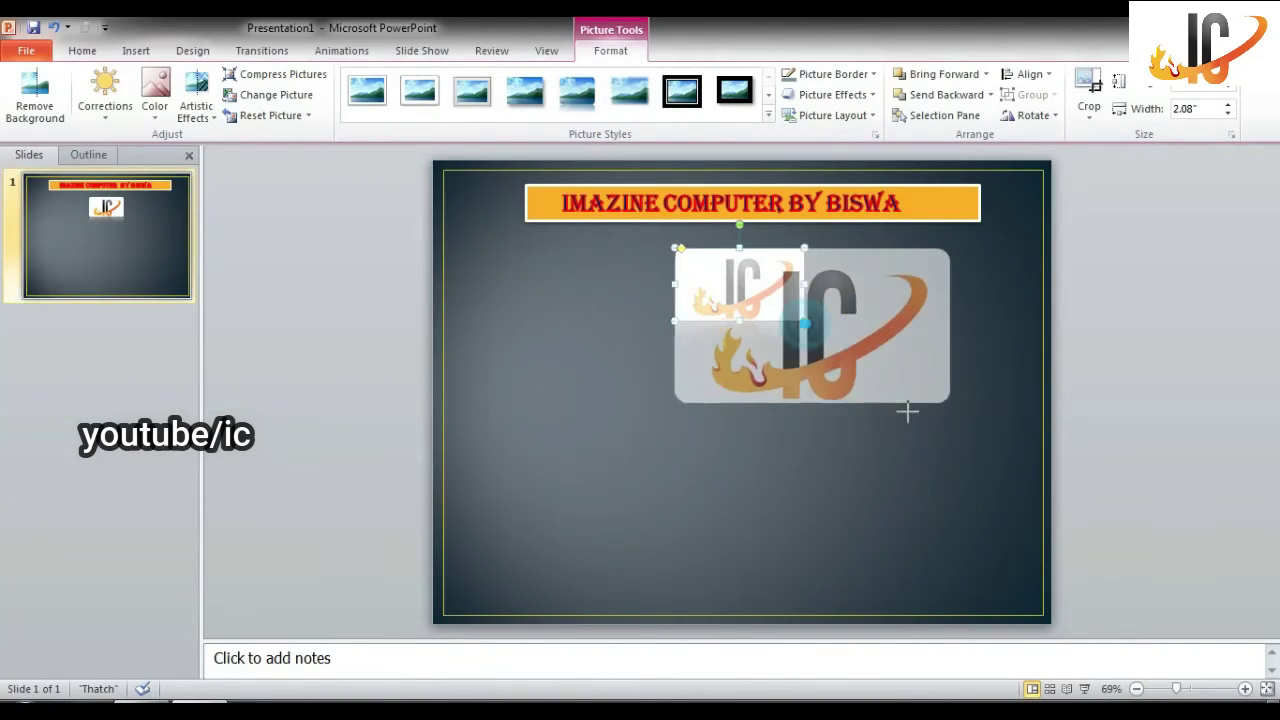
pyautogui.moveTo(860, 337); pyautogui.dragTo(766, 315)
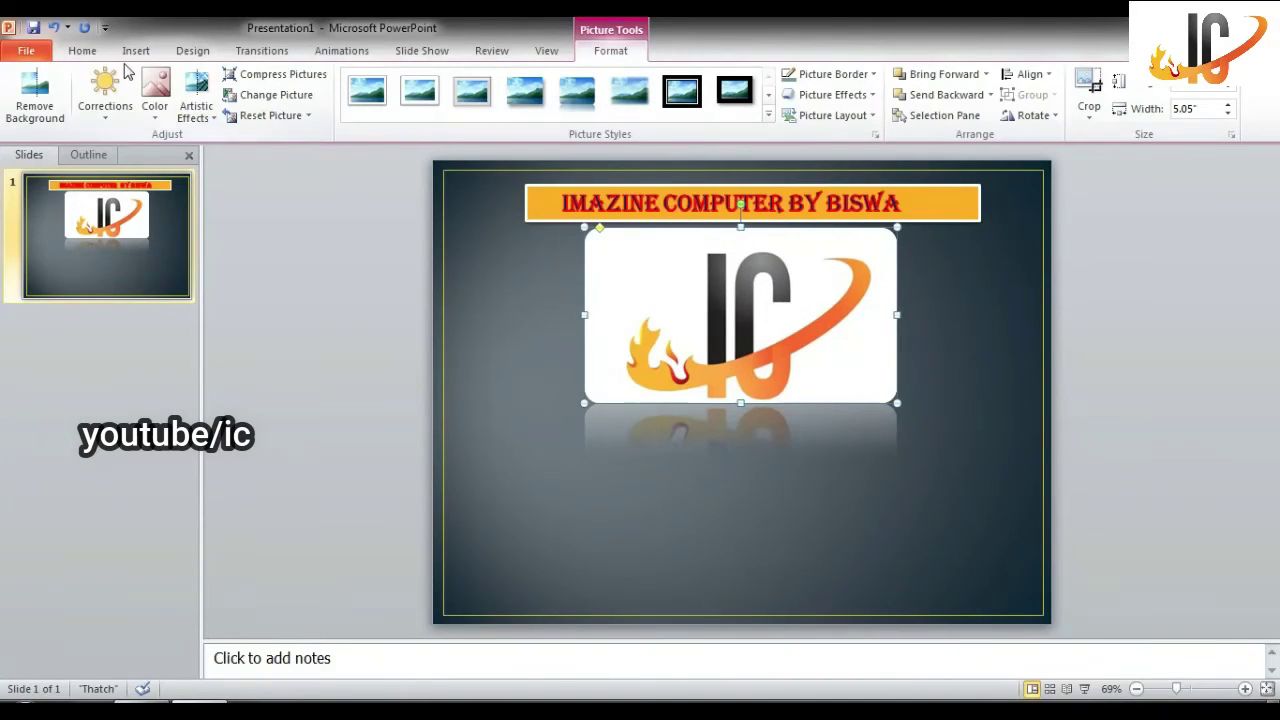
pyautogui.click(120, 116)
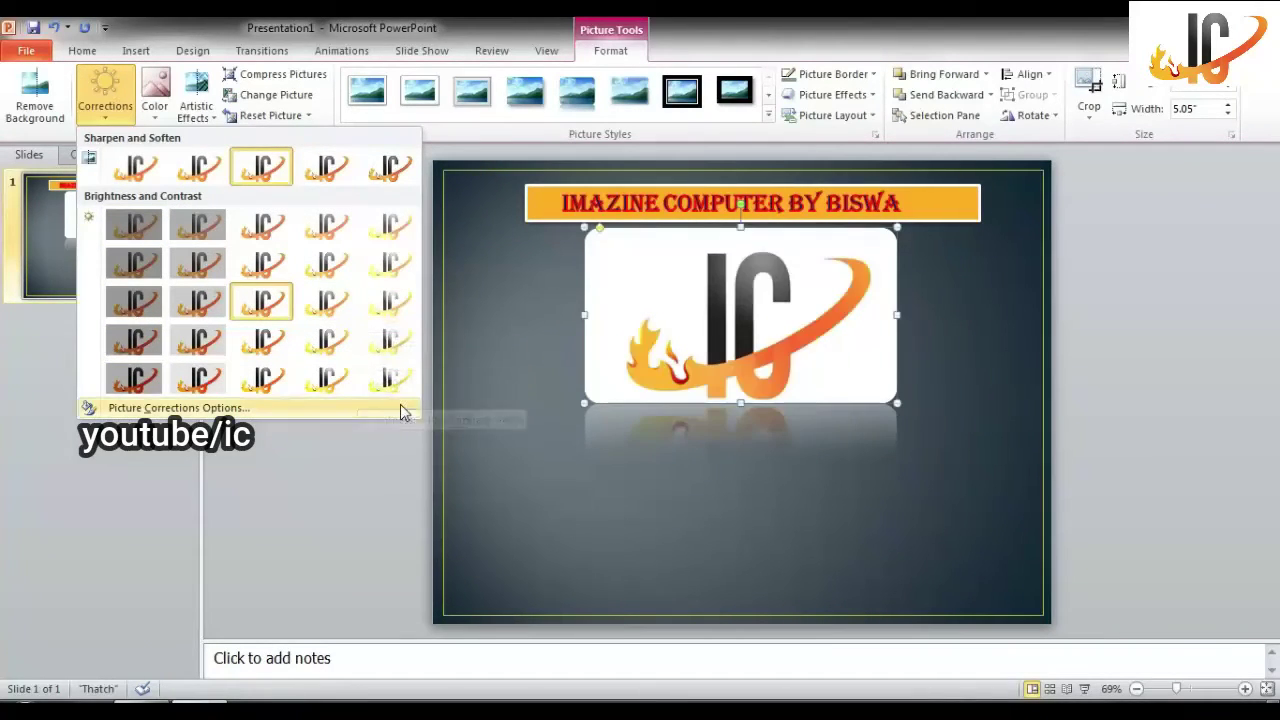
pyautogui.click(395, 453)
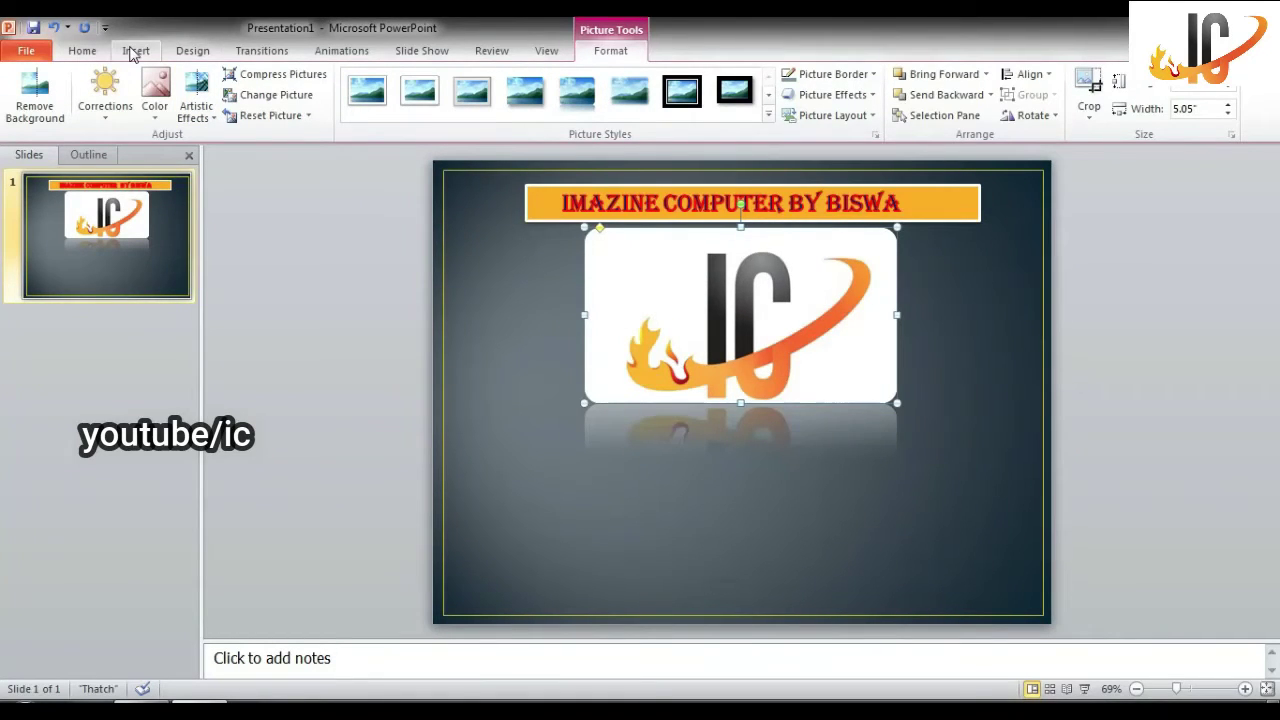
# Step: Add a text box below the logo reading 'SUBMITTED BY' and start a second line
pyautogui.click(135, 51)
pyautogui.click(259, 122)
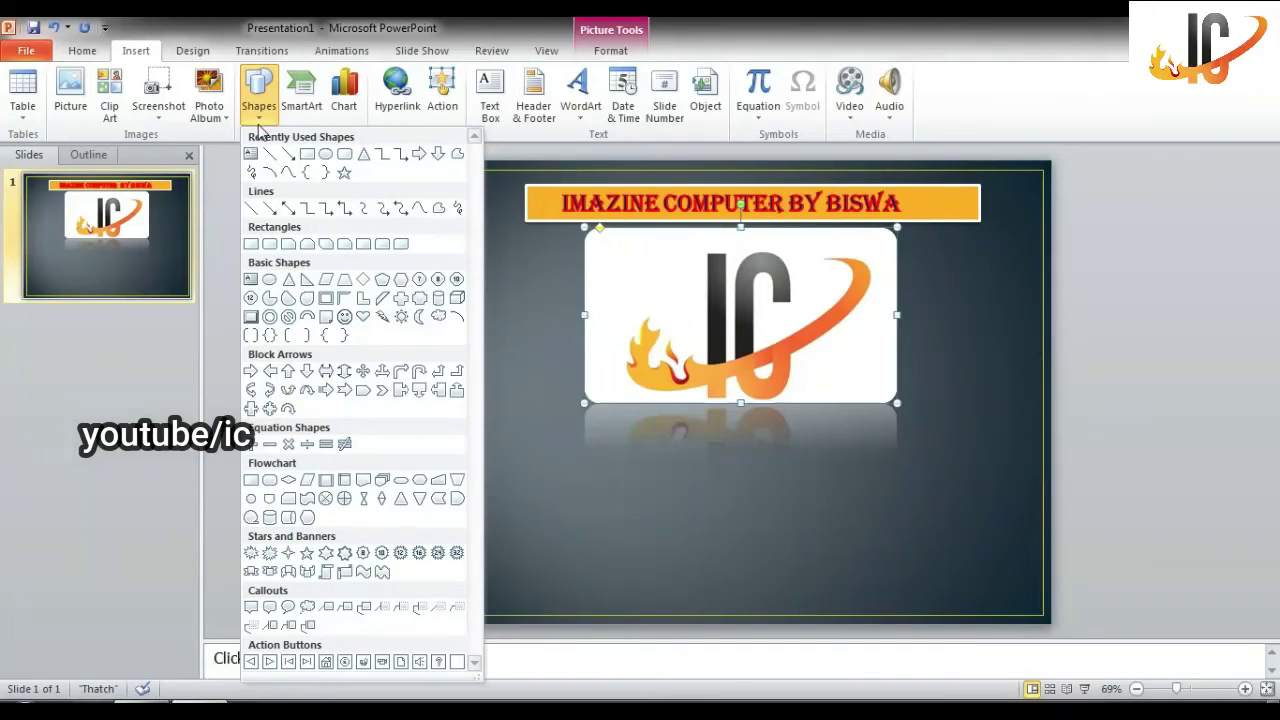
pyautogui.click(250, 153)
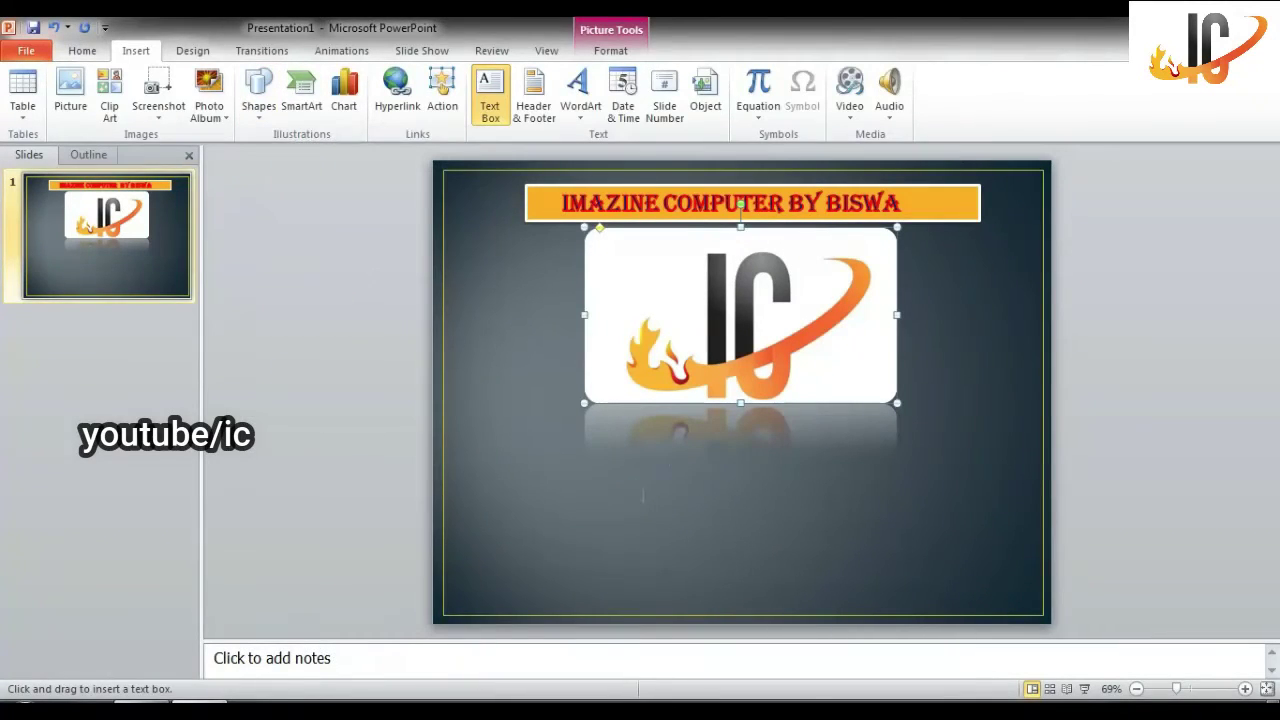
pyautogui.click(643, 495)
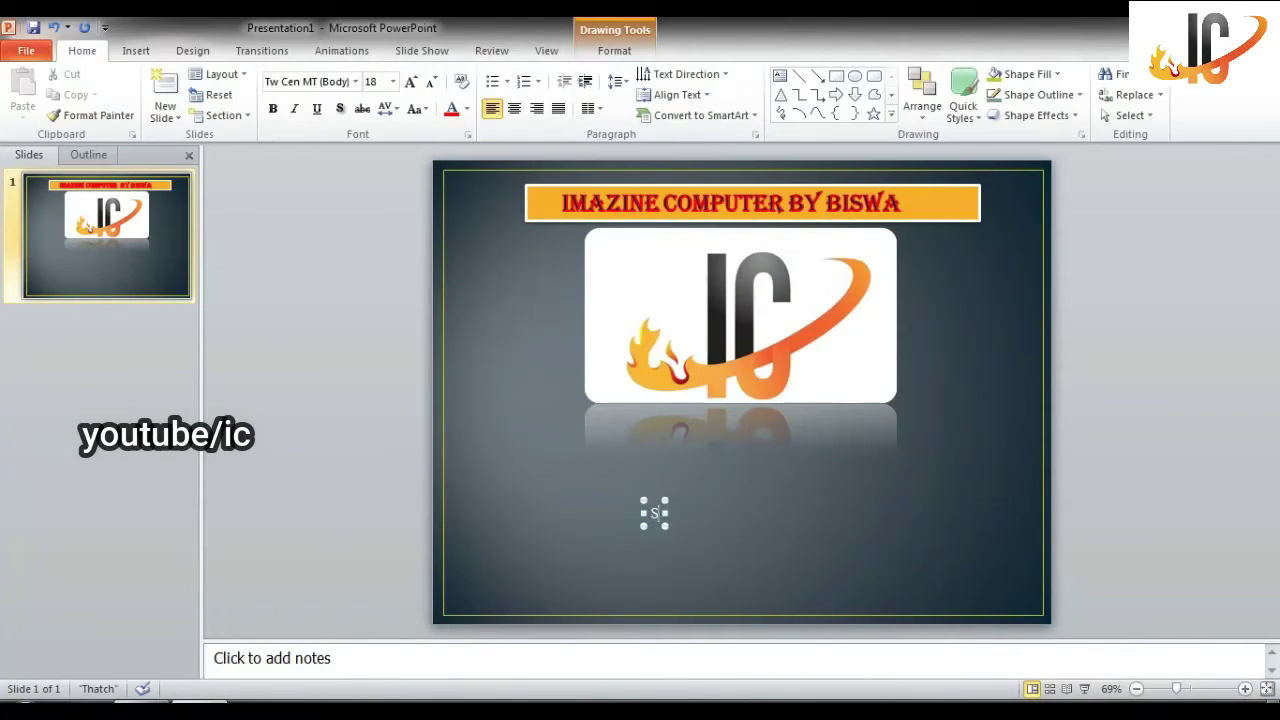
pyautogui.write('su')
pyautogui.write('bm')
pyautogui.write('itTED ')
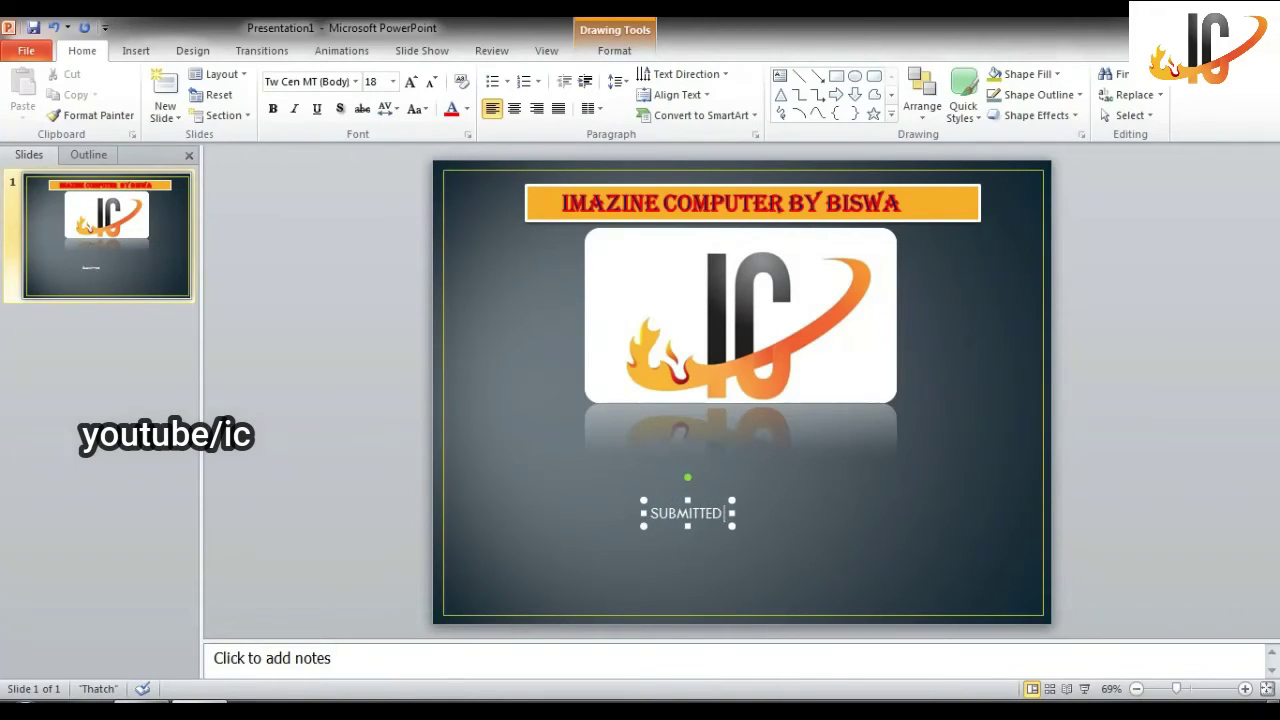
pyautogui.write('BY')
pyautogui.press('Return')
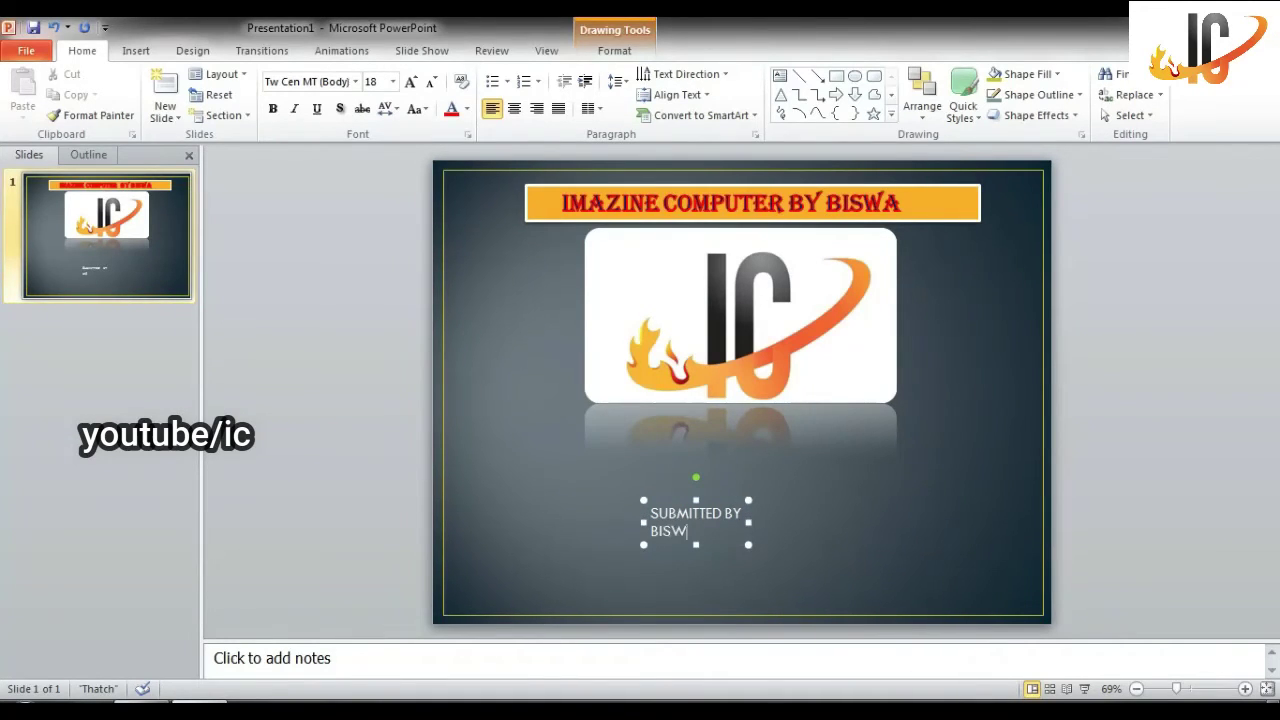
# Step: Type the presenter's name, insert the surname's missing letter, and widen the text box
pyautogui.write('ARANJON  ')
pyautogui.write('ISHRA')
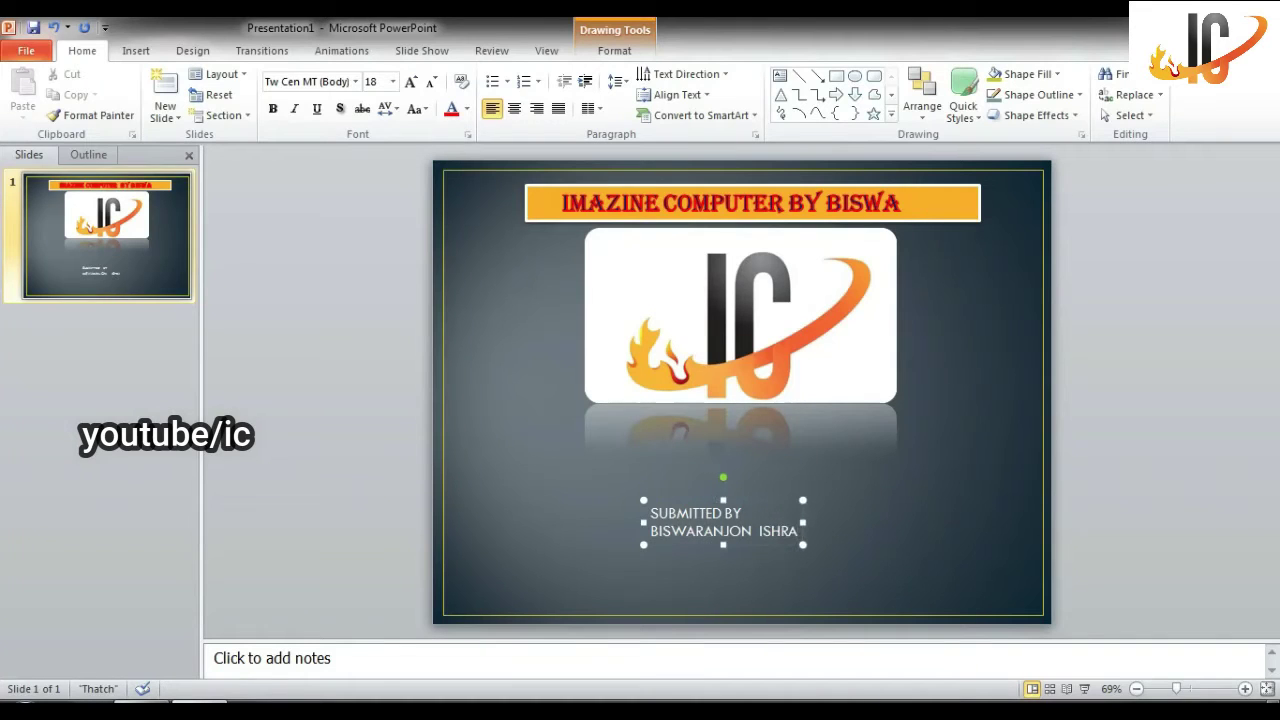
pyautogui.click(754, 522)
pyautogui.write('M')
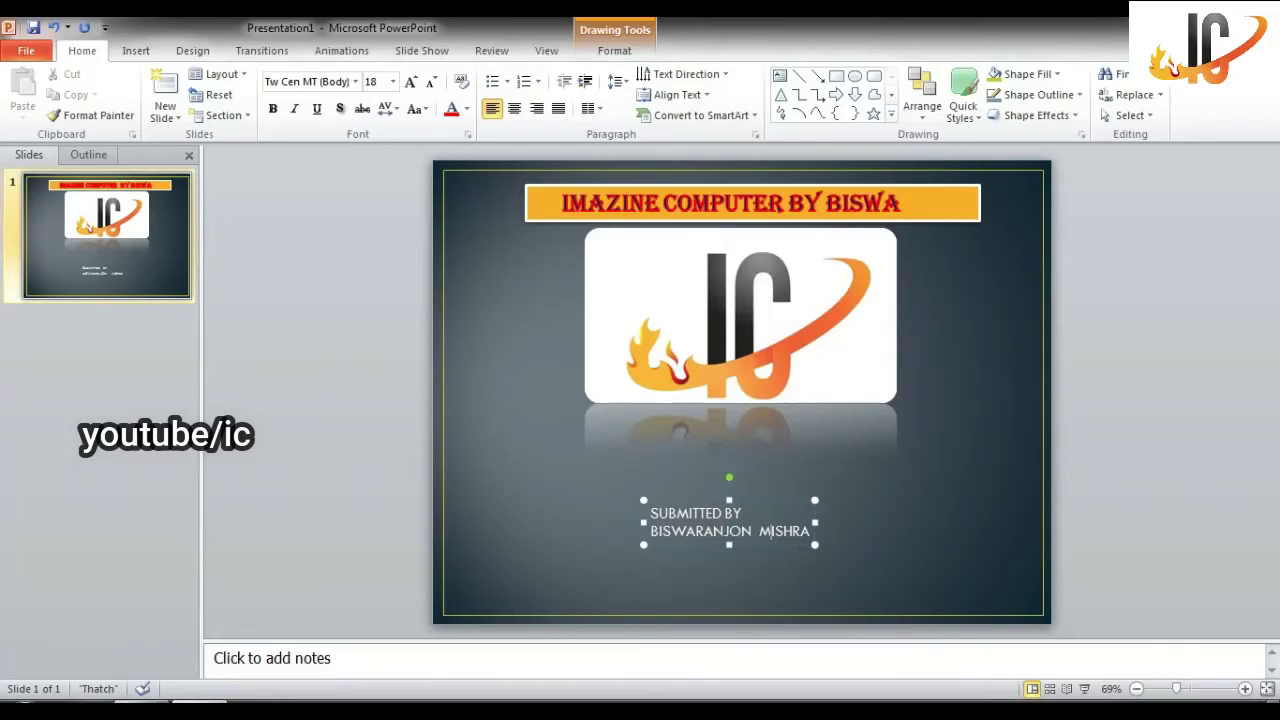
pyautogui.click(650, 512)
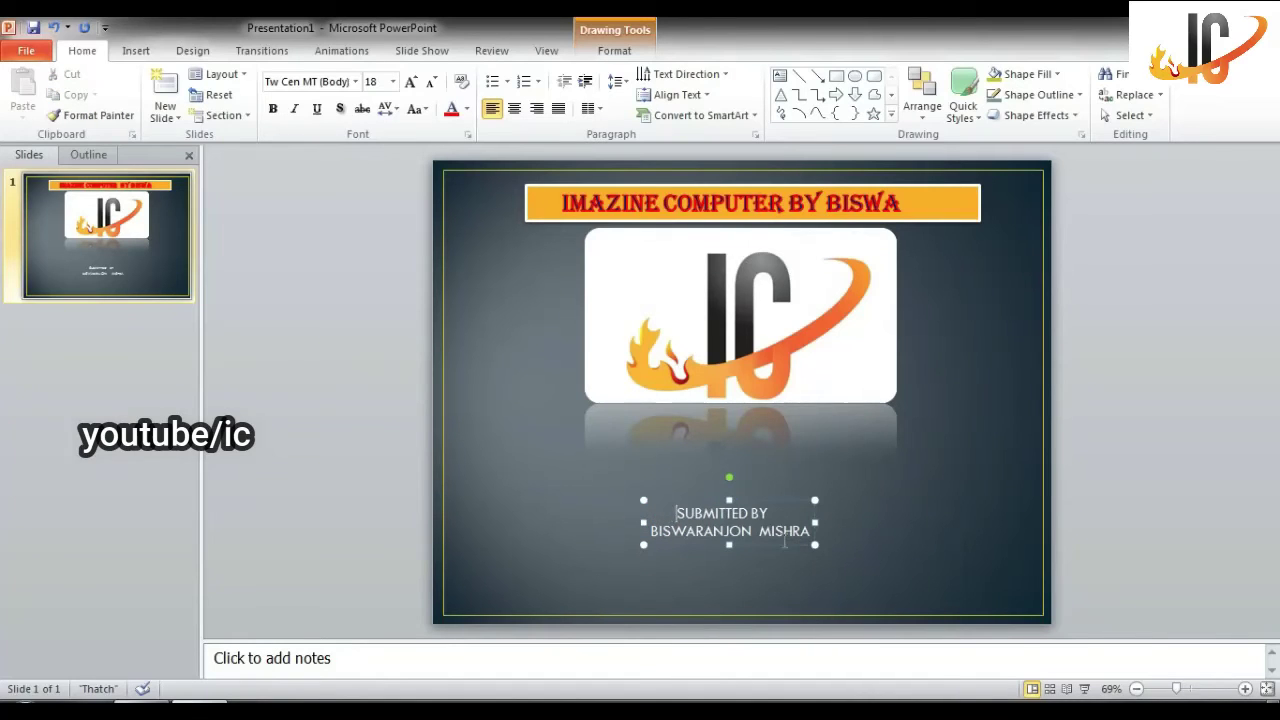
pyautogui.moveTo(818, 545); pyautogui.dragTo(900, 579)
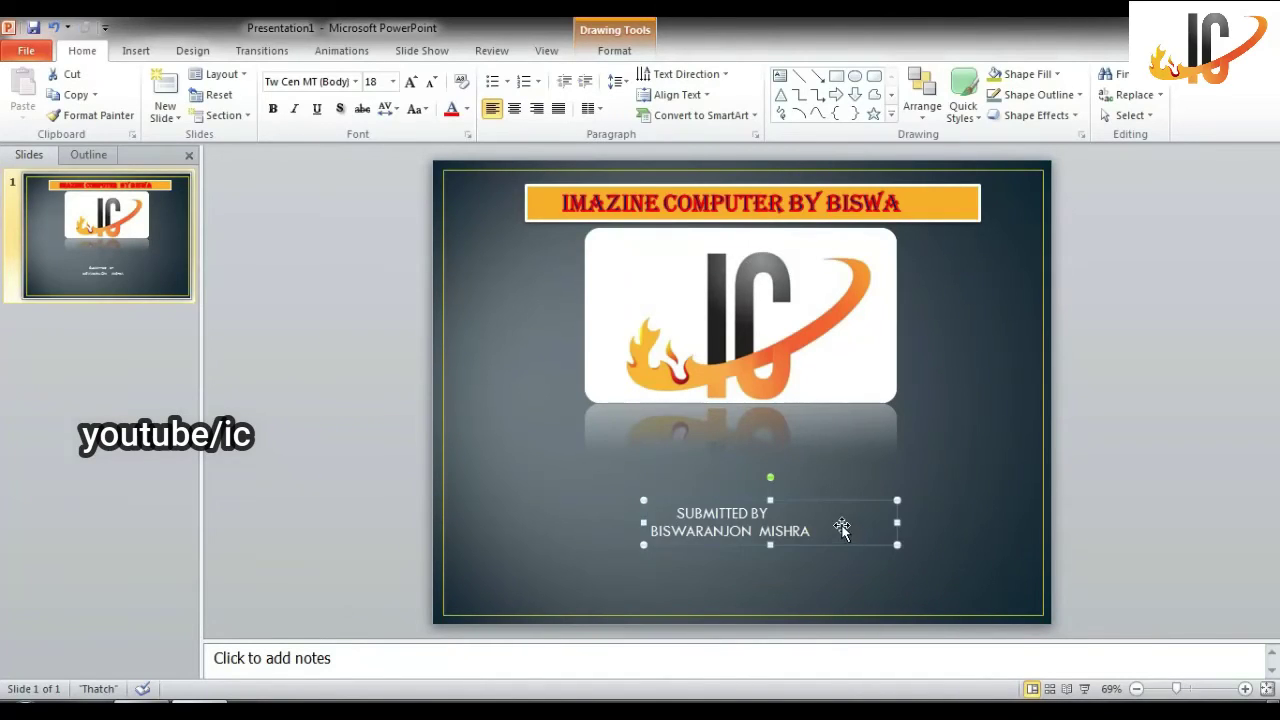
# Step: Widen the Submitted by box, grow its text to 36 pt, and nudge the box slightly lower
pyautogui.moveTo(842, 524); pyautogui.dragTo(800, 498)
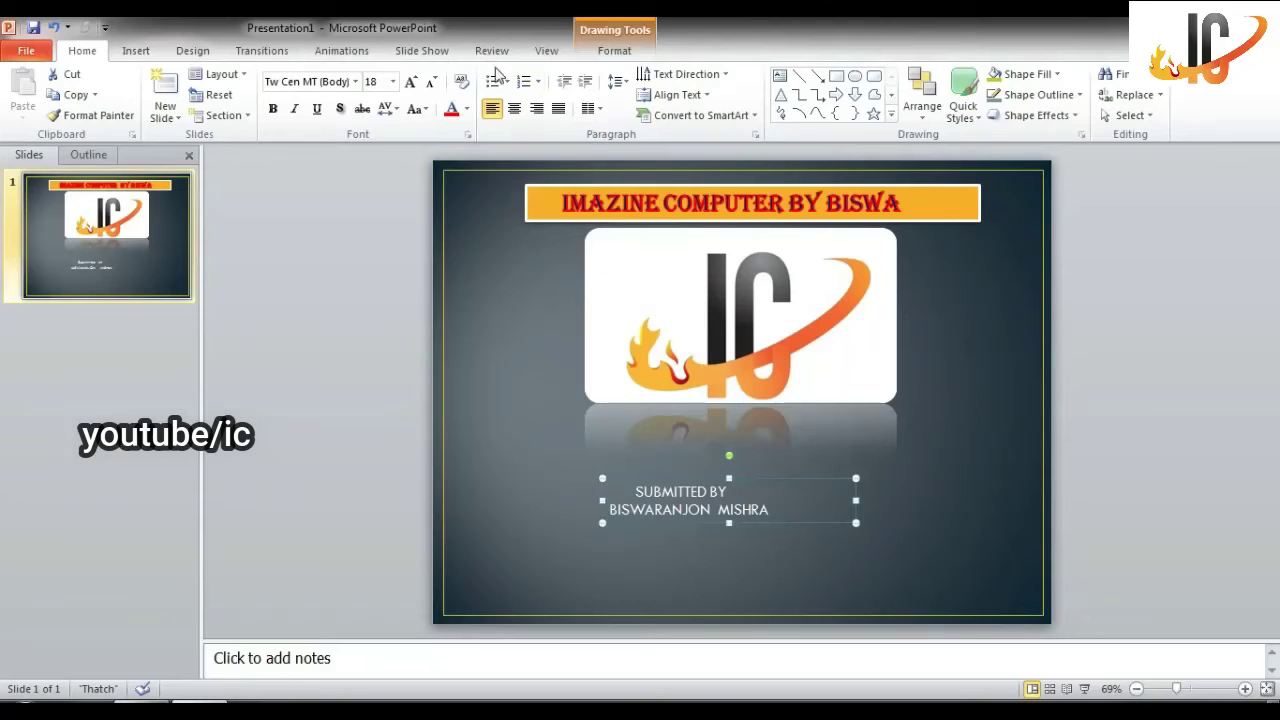
pyautogui.click(417, 84)
pyautogui.click(417, 84)
pyautogui.click(417, 84)
pyautogui.click(417, 84)
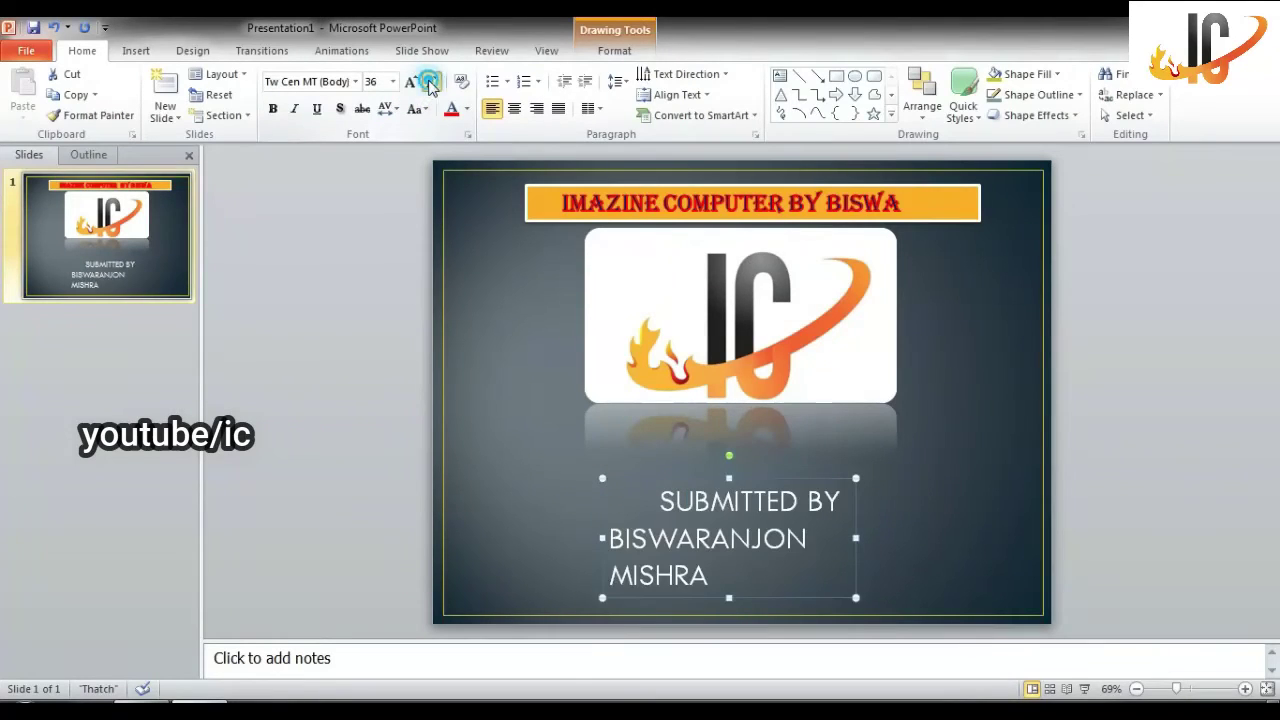
pyautogui.click(430, 86)
pyautogui.click(430, 86)
pyautogui.click(430, 86)
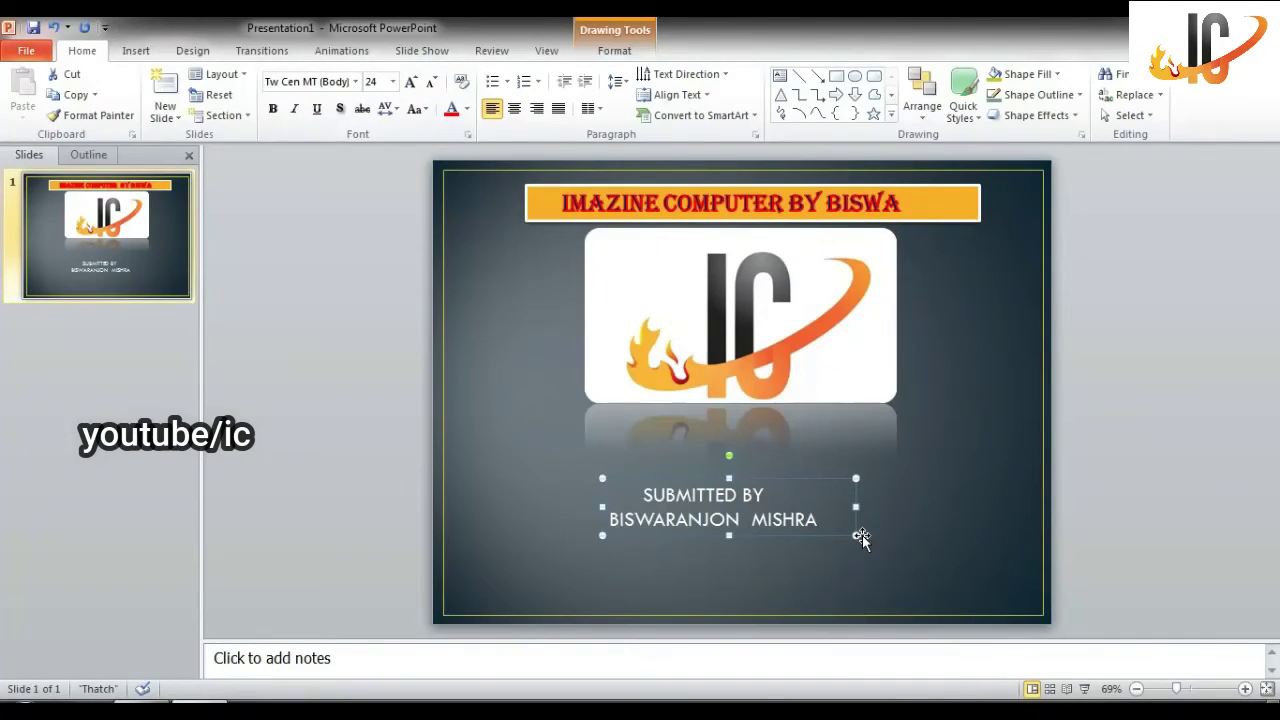
pyautogui.moveTo(856, 535); pyautogui.dragTo(946, 591)
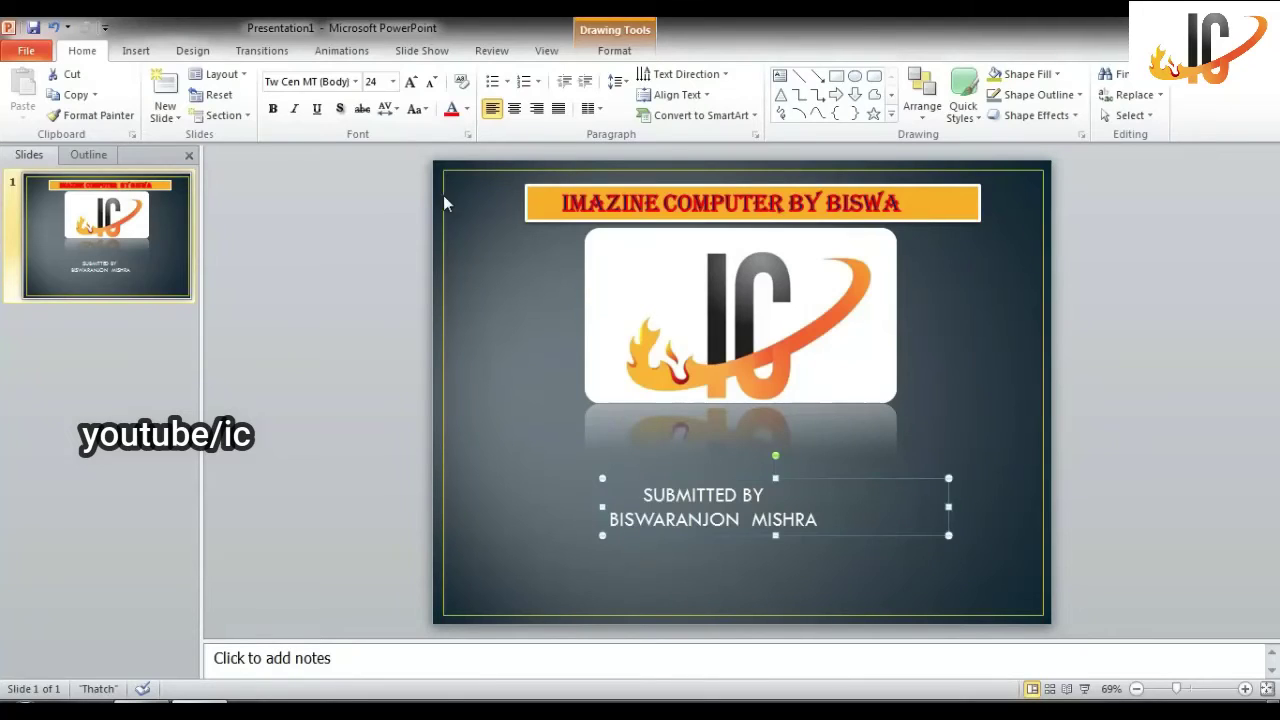
pyautogui.click(421, 84)
pyautogui.click(421, 84)
pyautogui.click(421, 84)
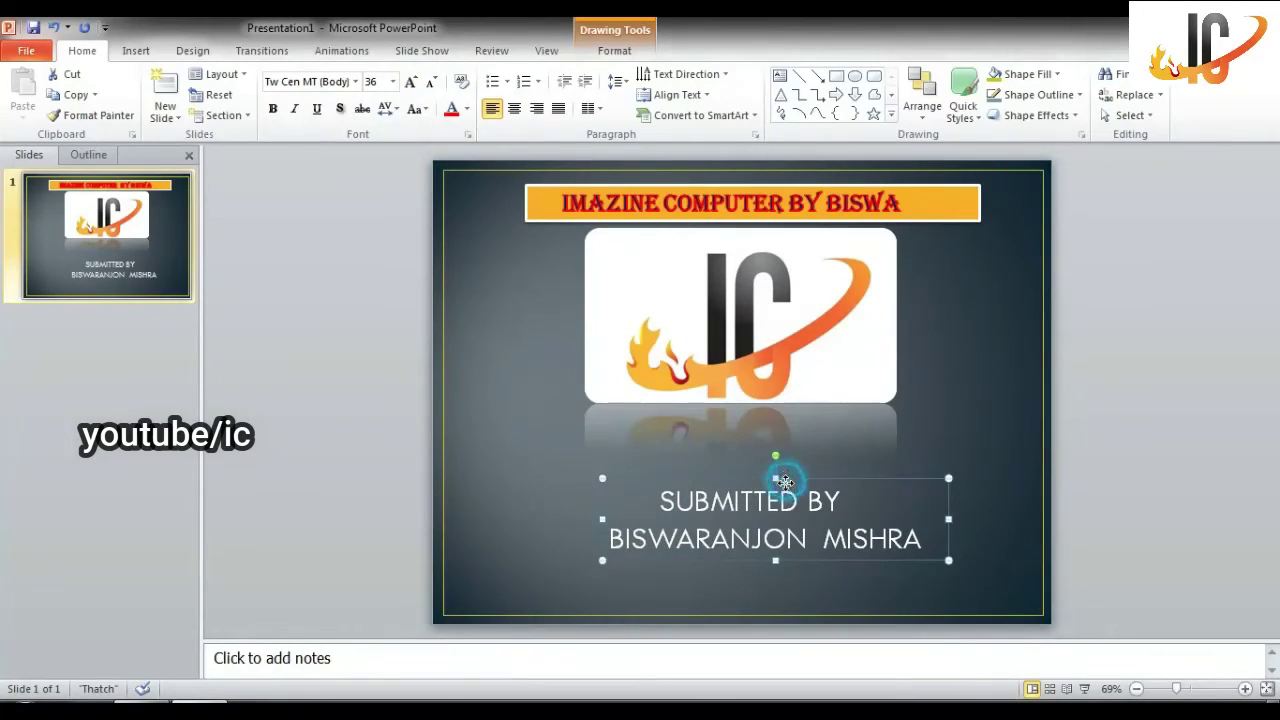
pyautogui.moveTo(785, 483); pyautogui.dragTo(783, 493)
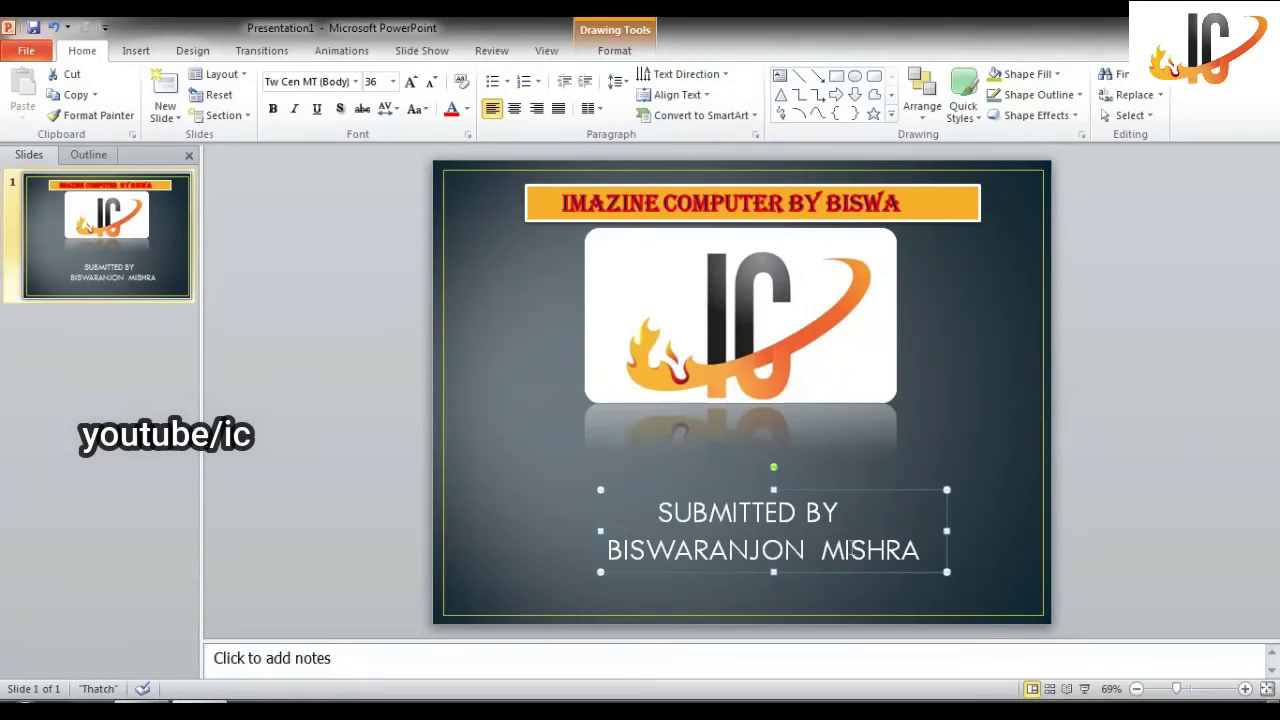
# Step: Apply the glossy yellow shape style to the Submitted by text box
pyautogui.click(875, 514)
pyautogui.click(614, 50)
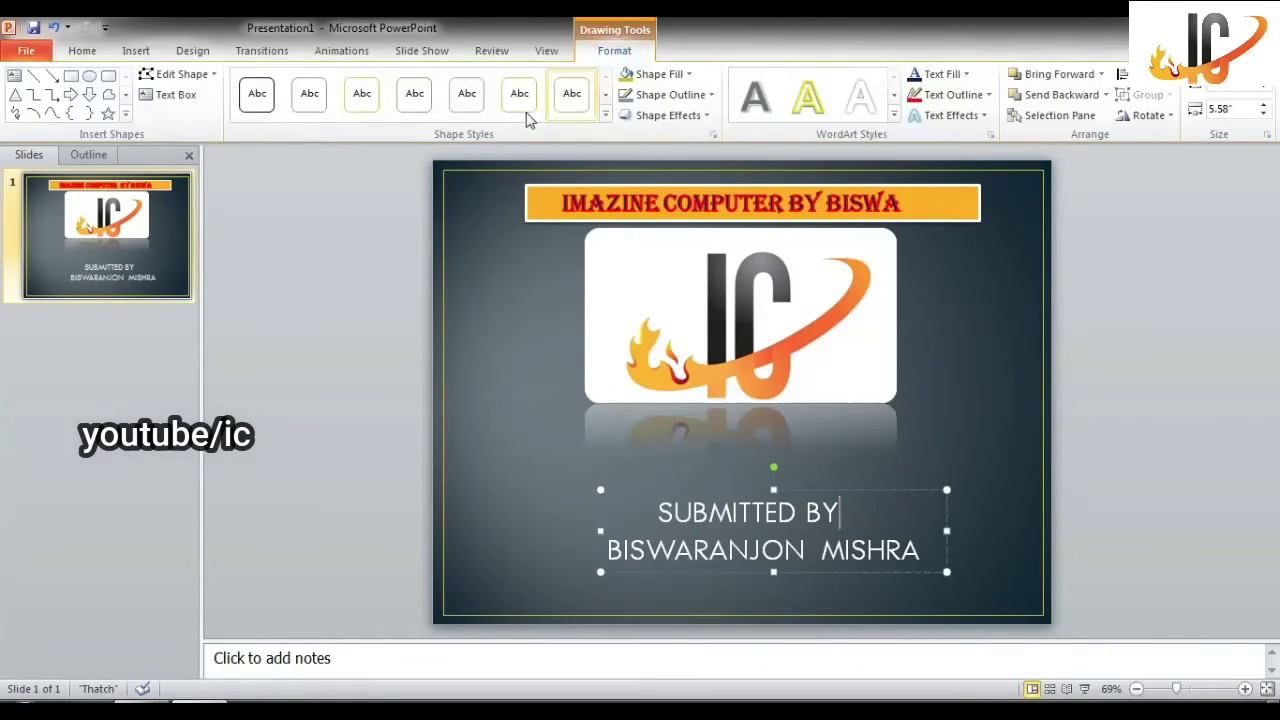
pyautogui.click(605, 114)
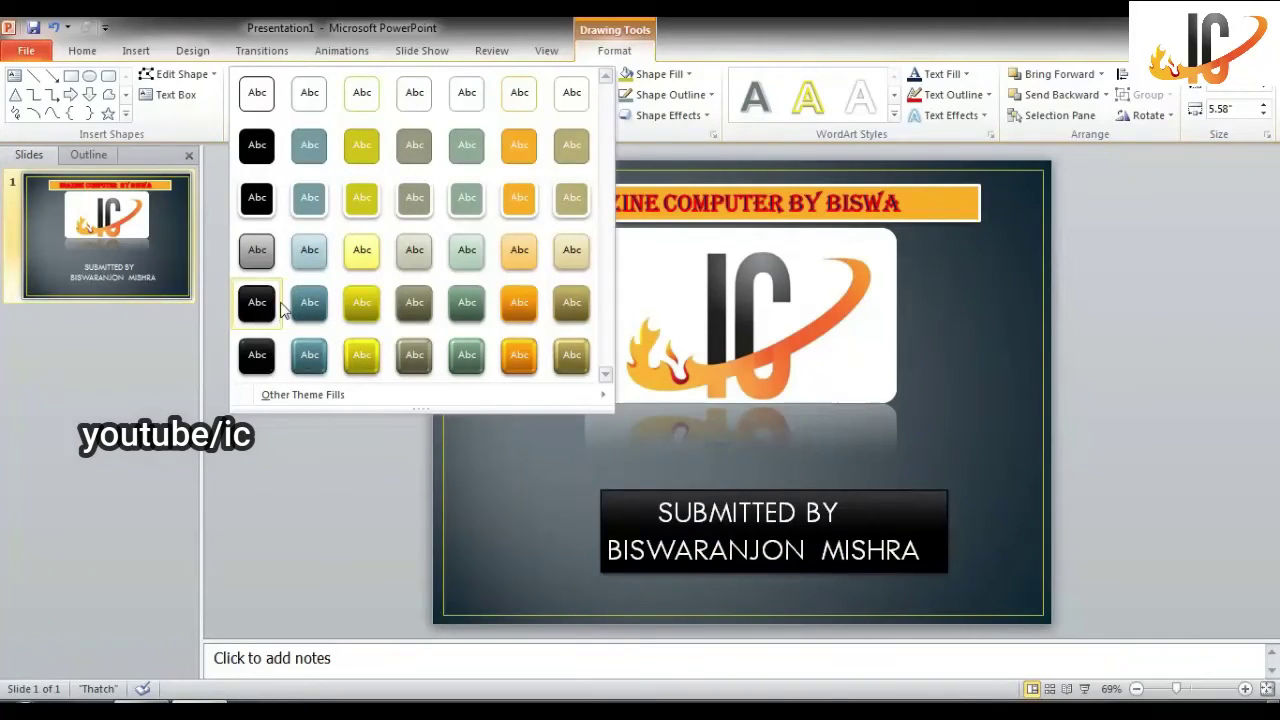
pyautogui.click(361, 302)
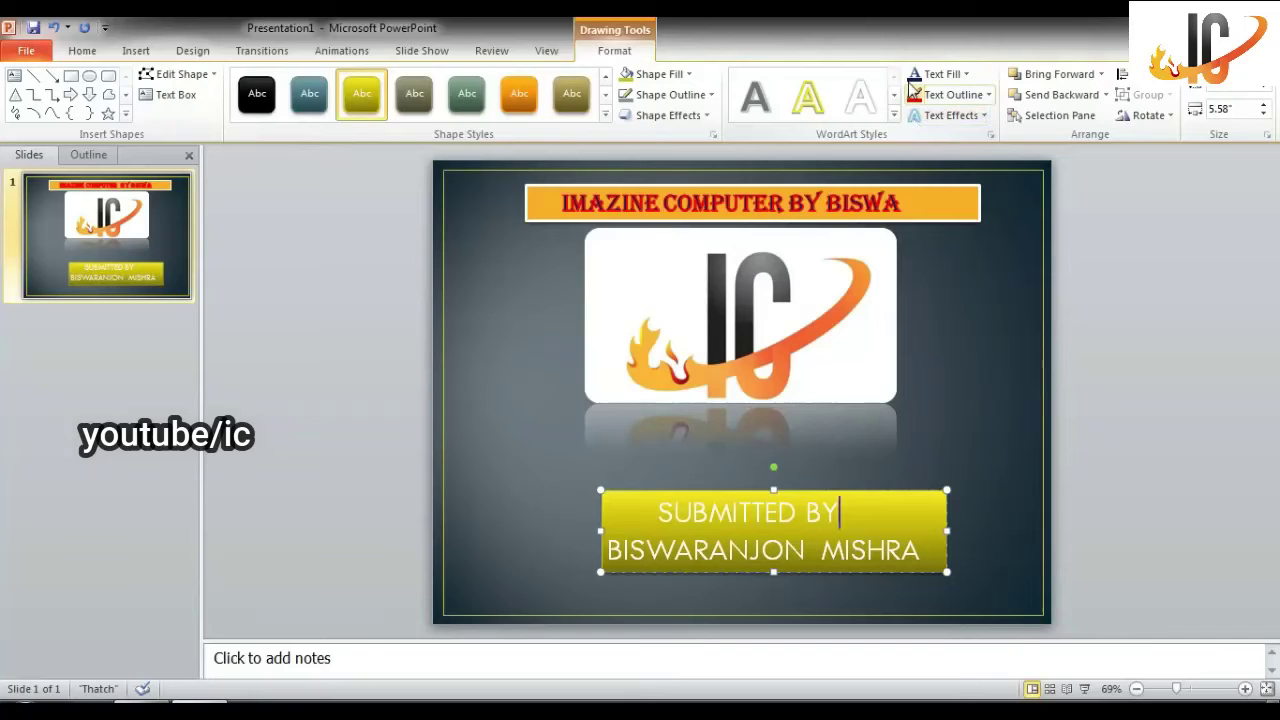
# Step: Look through text colour and WordArt styles without changes, then select 'SUBMITTED BY'
pyautogui.click(940, 74)
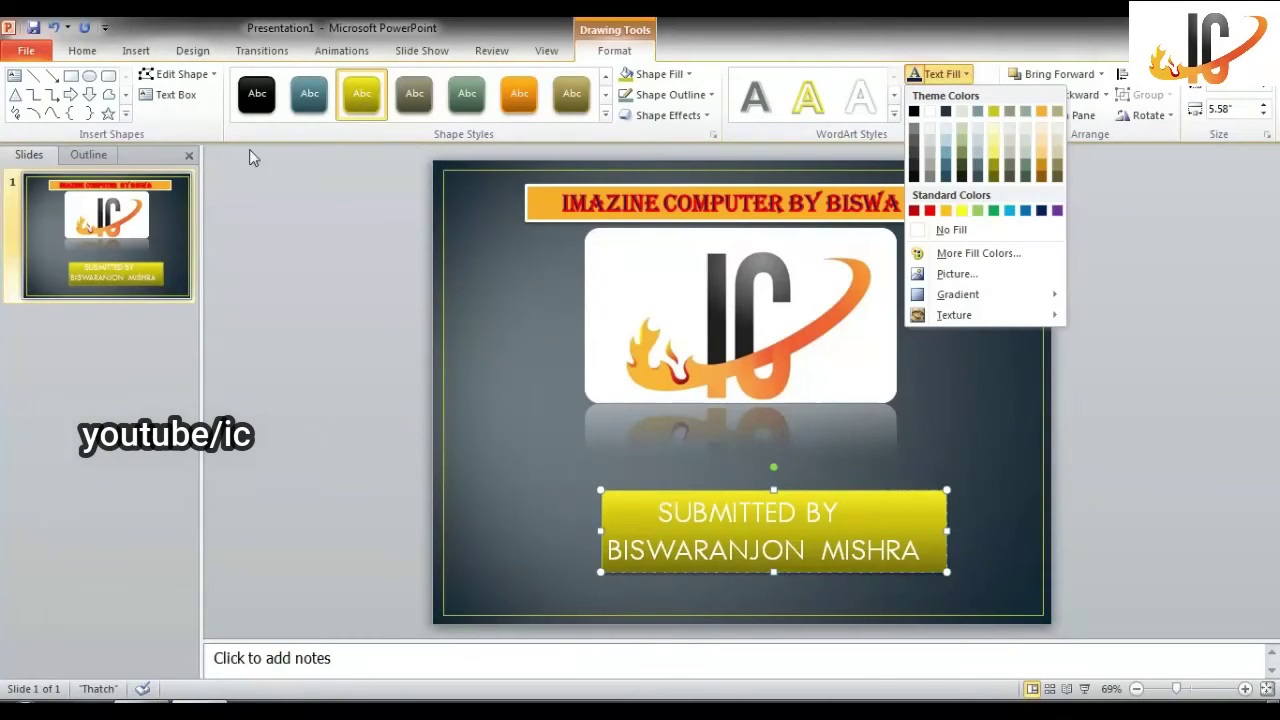
pyautogui.click(685, 512)
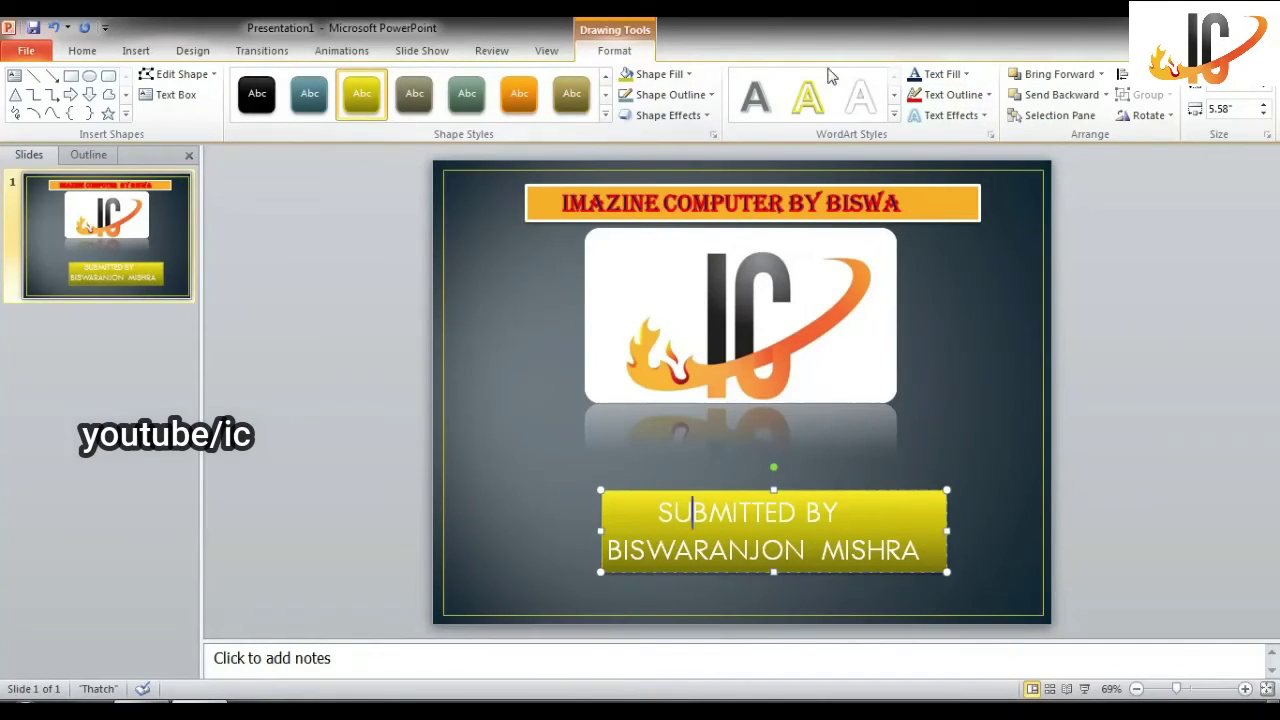
pyautogui.click(893, 115)
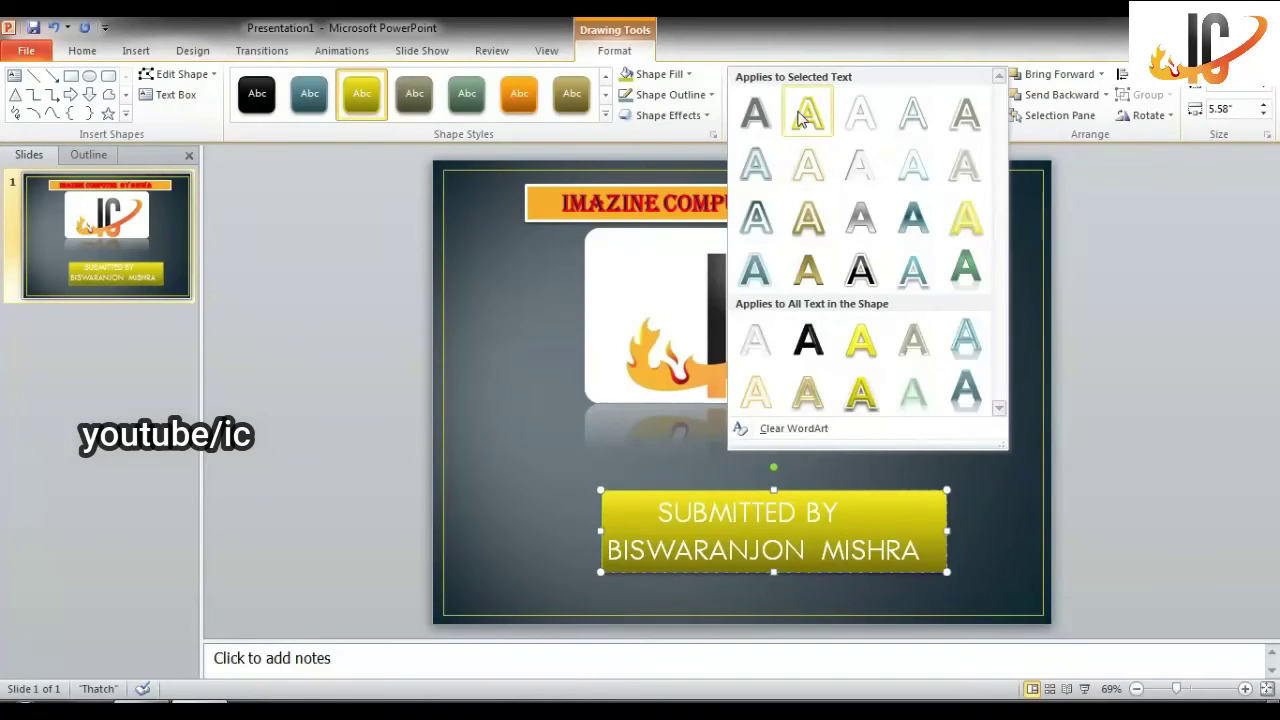
pyautogui.click(1020, 270)
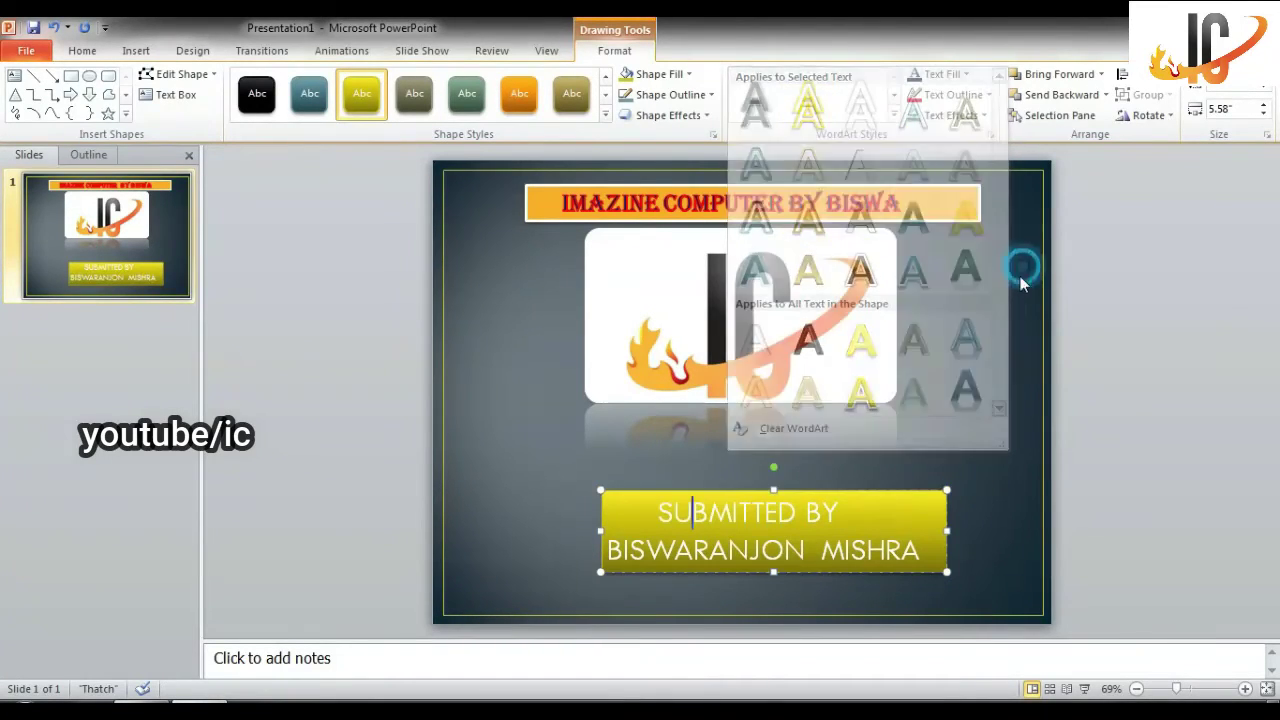
pyautogui.moveTo(658, 512); pyautogui.dragTo(848, 514)
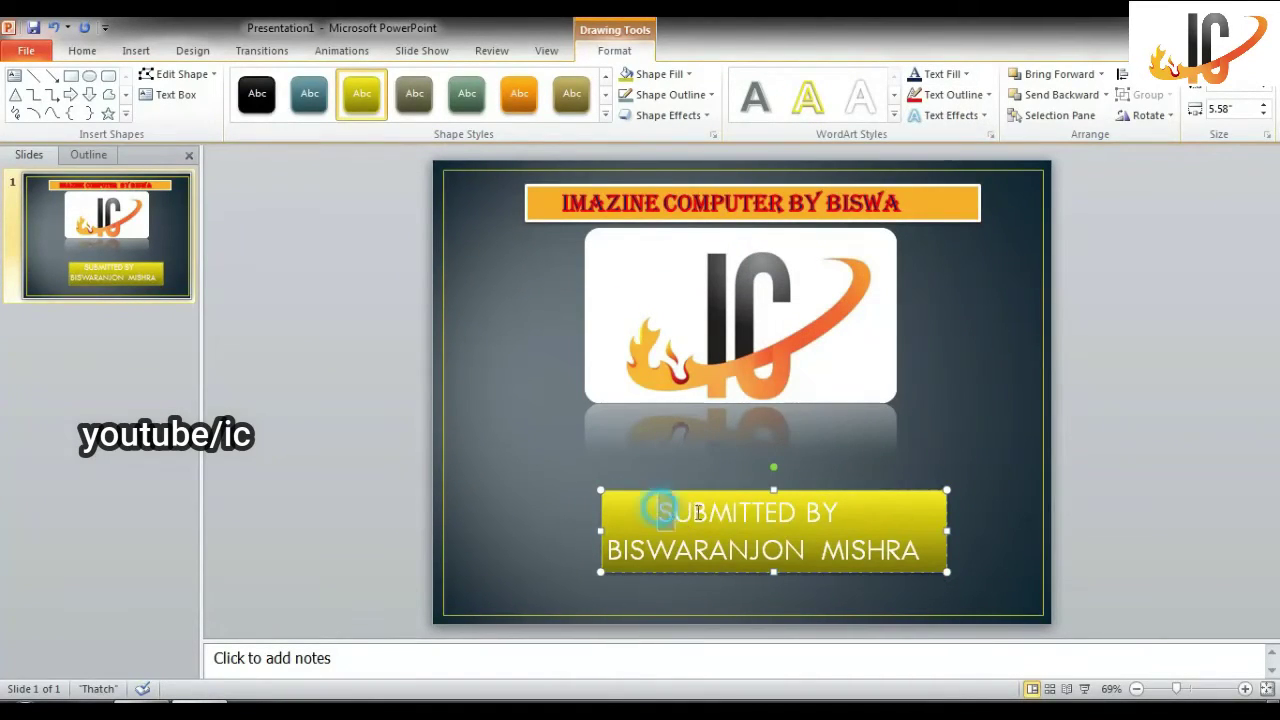
# Step: Make 'SUBMITTED BY' red and the name dark red, both with purple text outlines
pyautogui.click(966, 74)
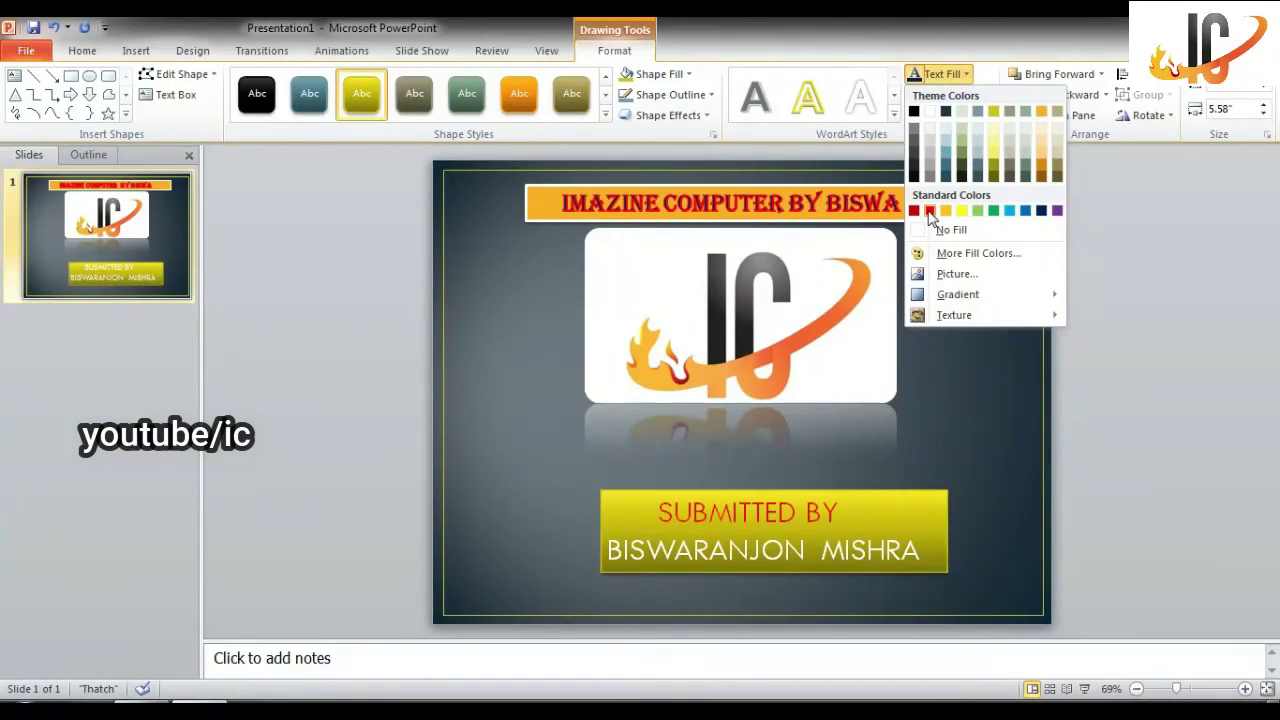
pyautogui.click(930, 210)
pyautogui.click(953, 94)
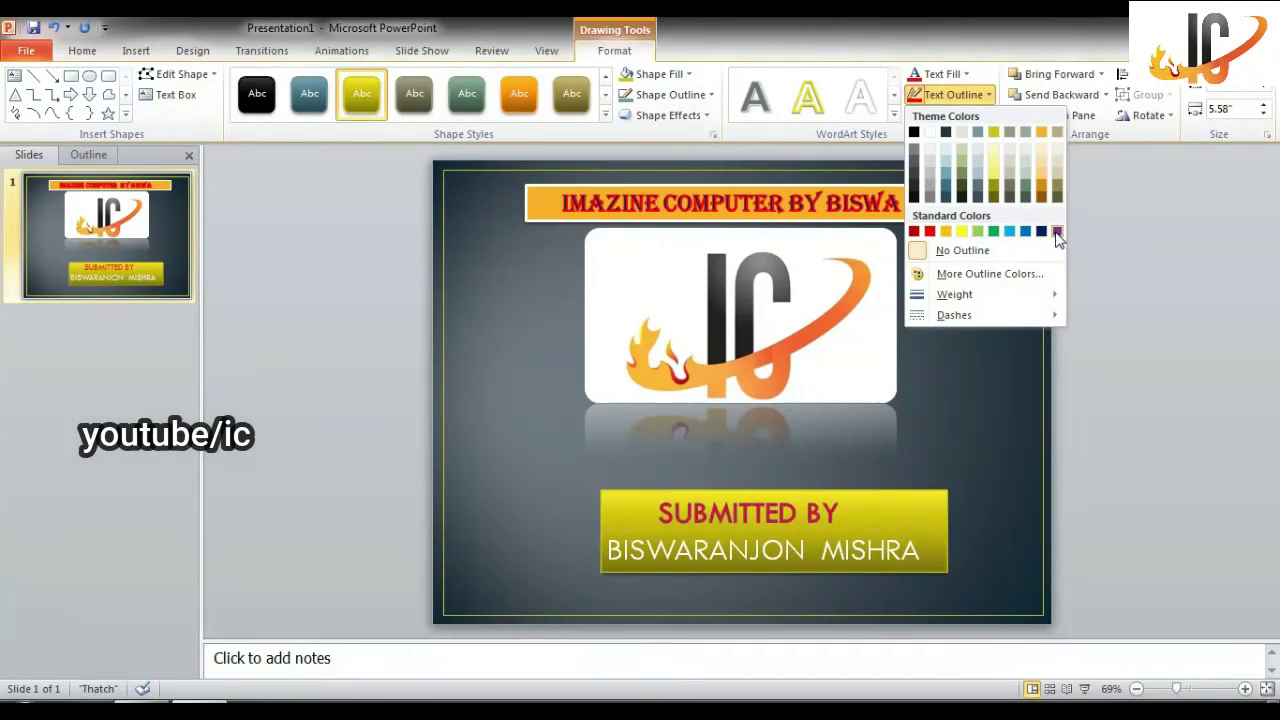
pyautogui.click(1057, 232)
pyautogui.click(757, 548)
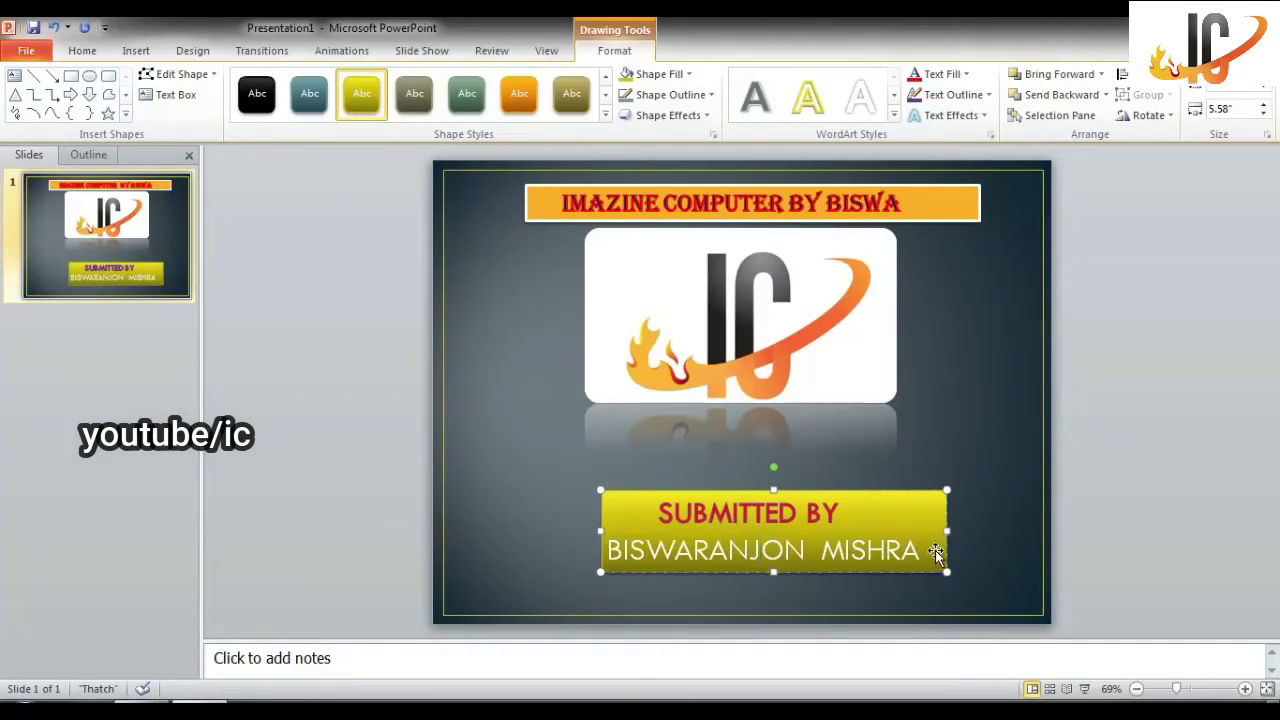
pyautogui.moveTo(932, 550); pyautogui.dragTo(648, 535)
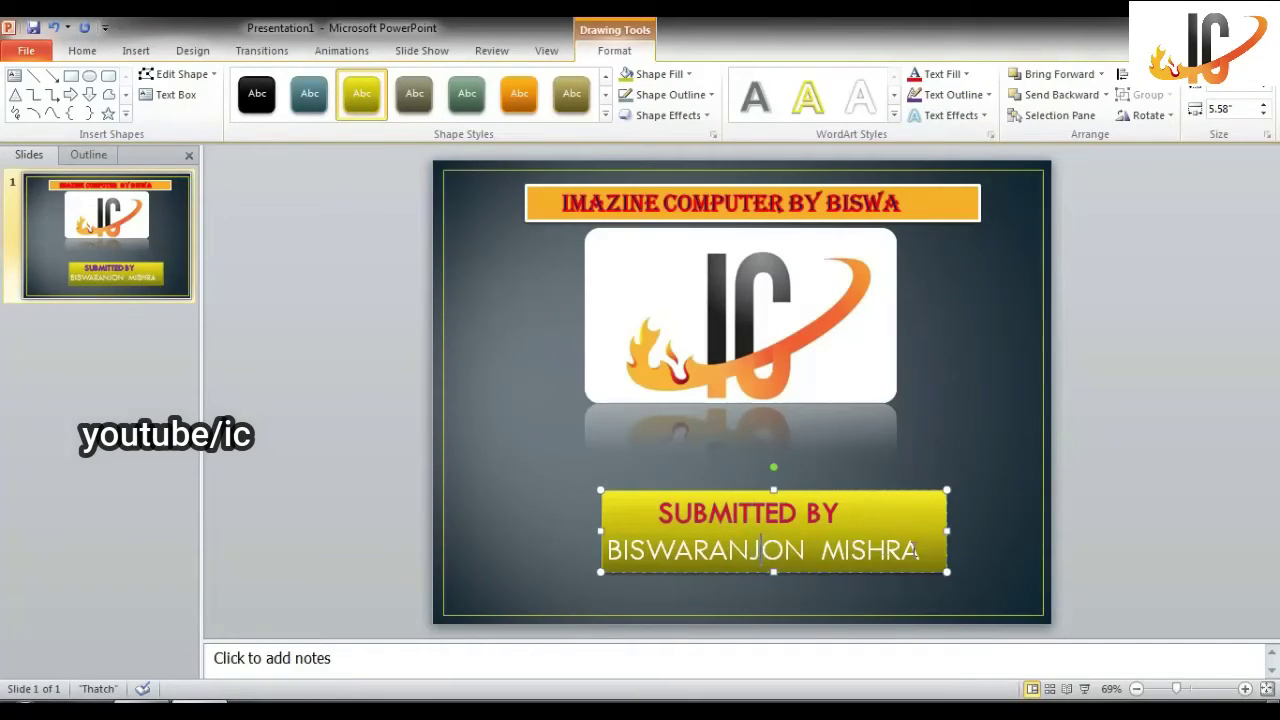
pyautogui.click(965, 74)
pyautogui.click(913, 210)
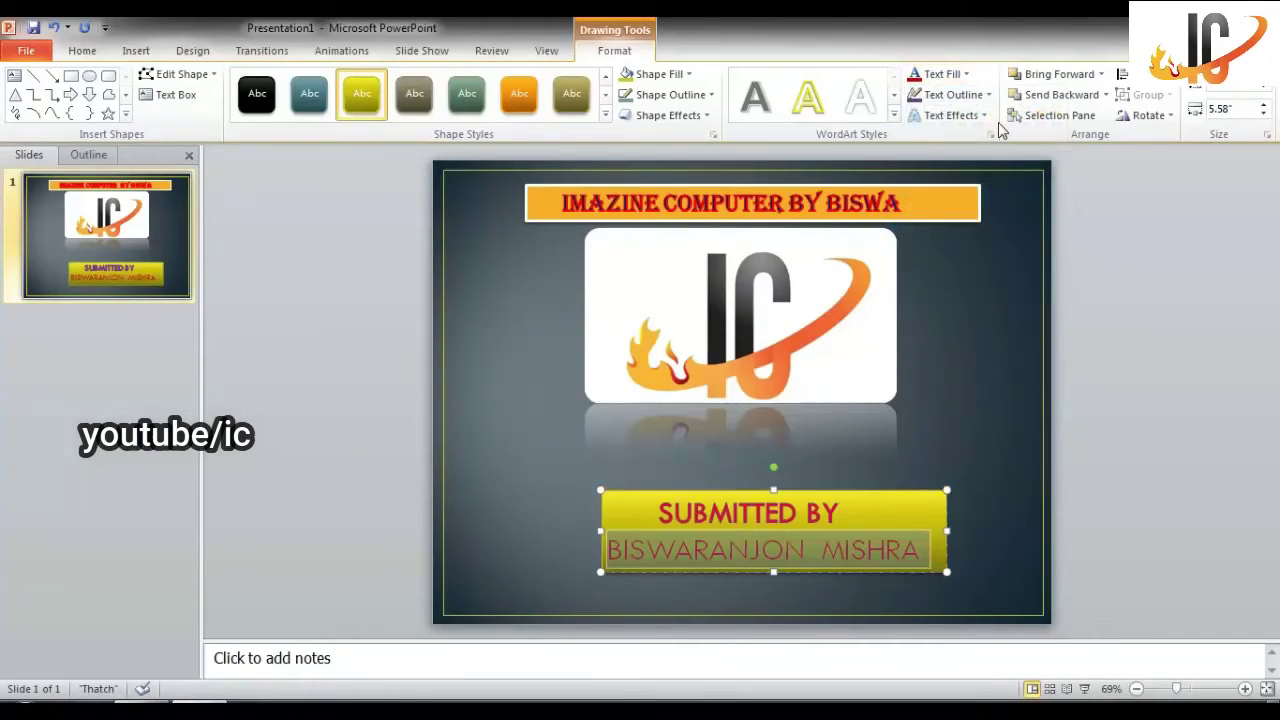
pyautogui.click(960, 94)
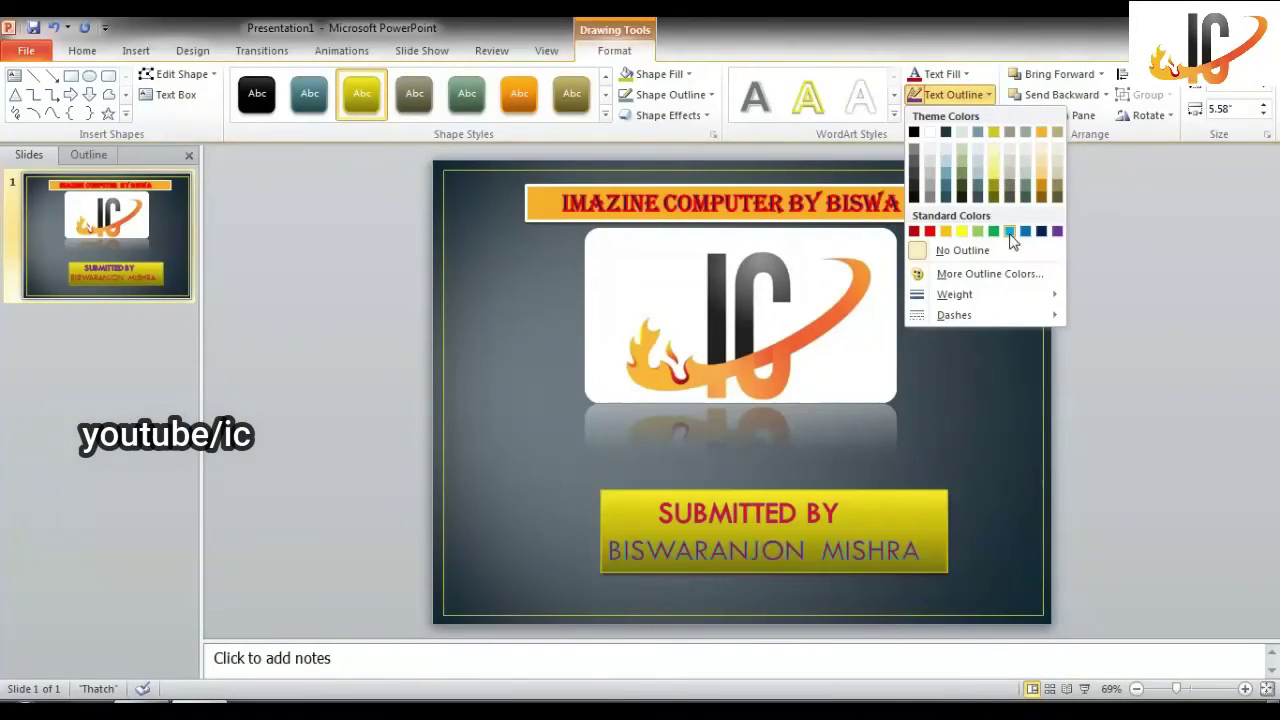
pyautogui.click(1063, 232)
pyautogui.click(963, 443)
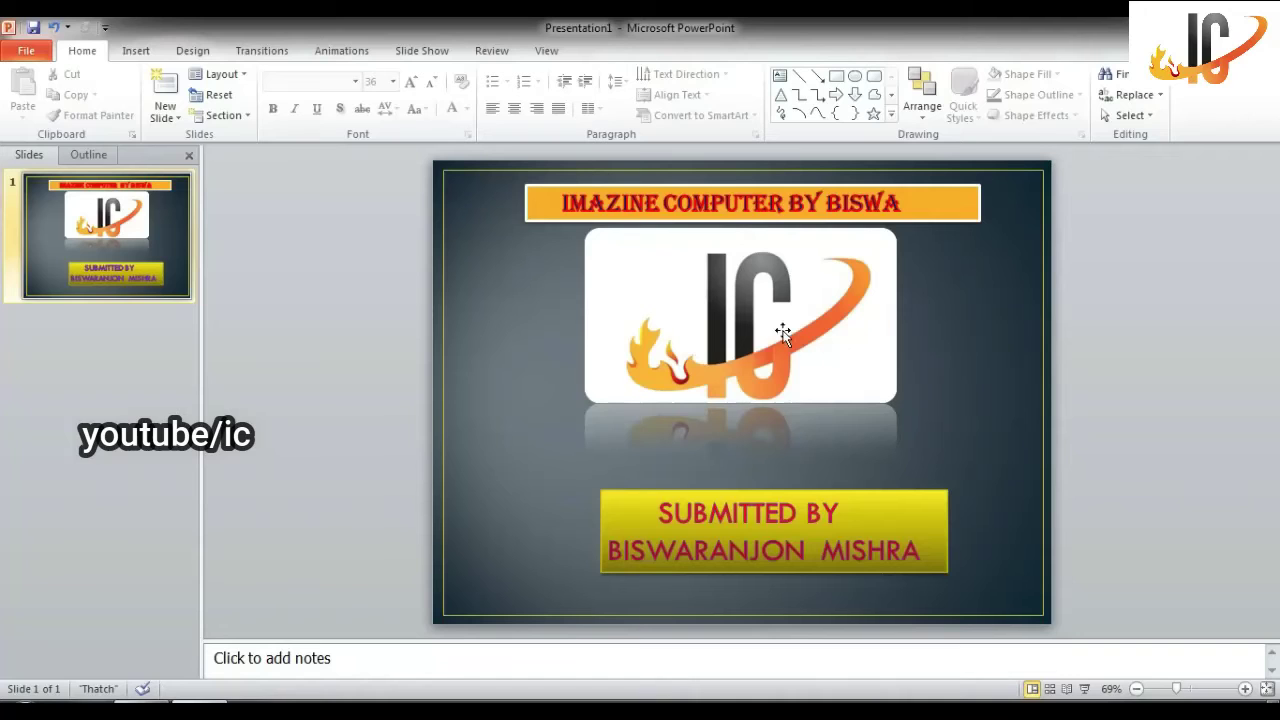
# Step: Shift the yellow box slightly left and move the IC logo down and right
pyautogui.moveTo(854, 519); pyautogui.dragTo(833, 519)
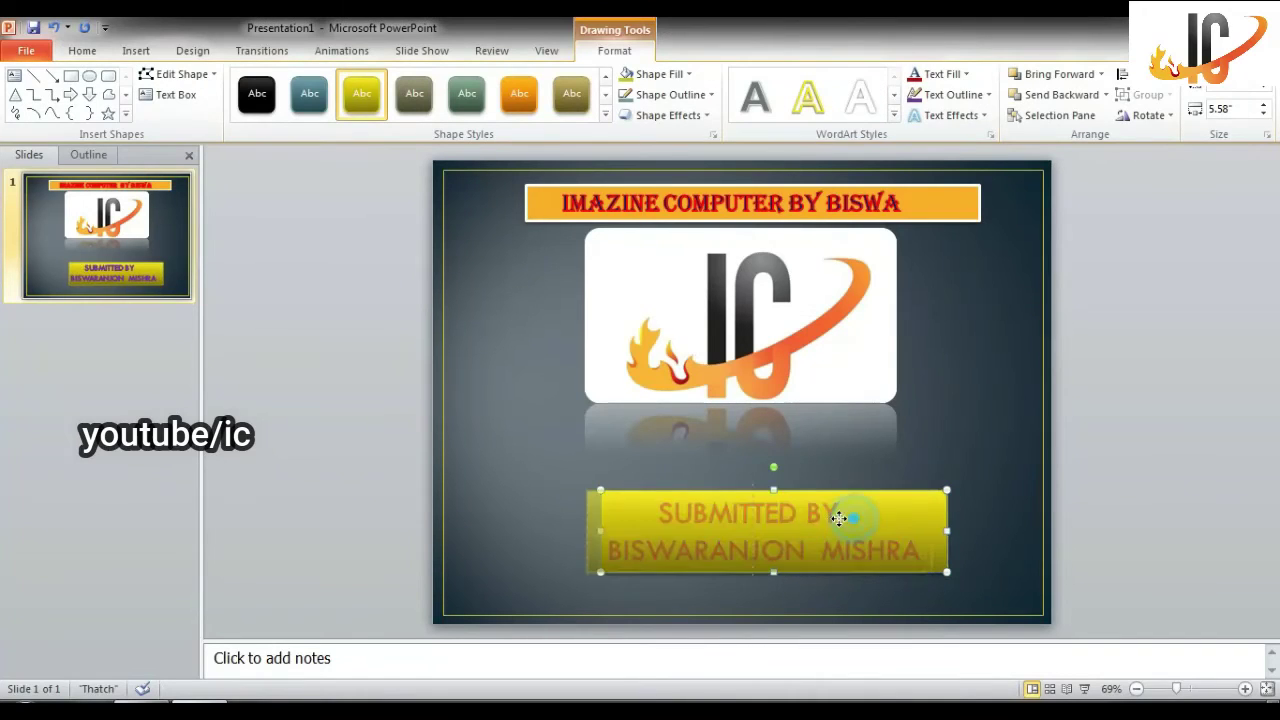
pyautogui.moveTo(779, 341); pyautogui.dragTo(786, 364)
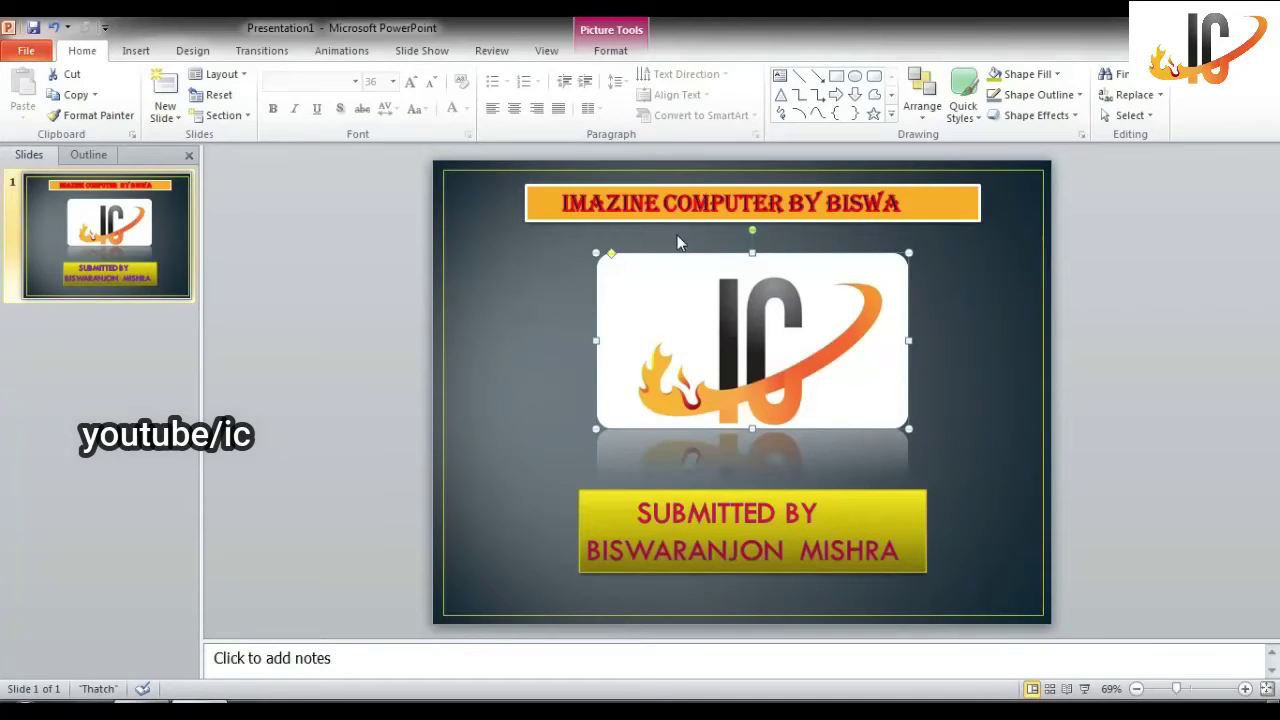
pyautogui.click(546, 255)
pyautogui.click(569, 221)
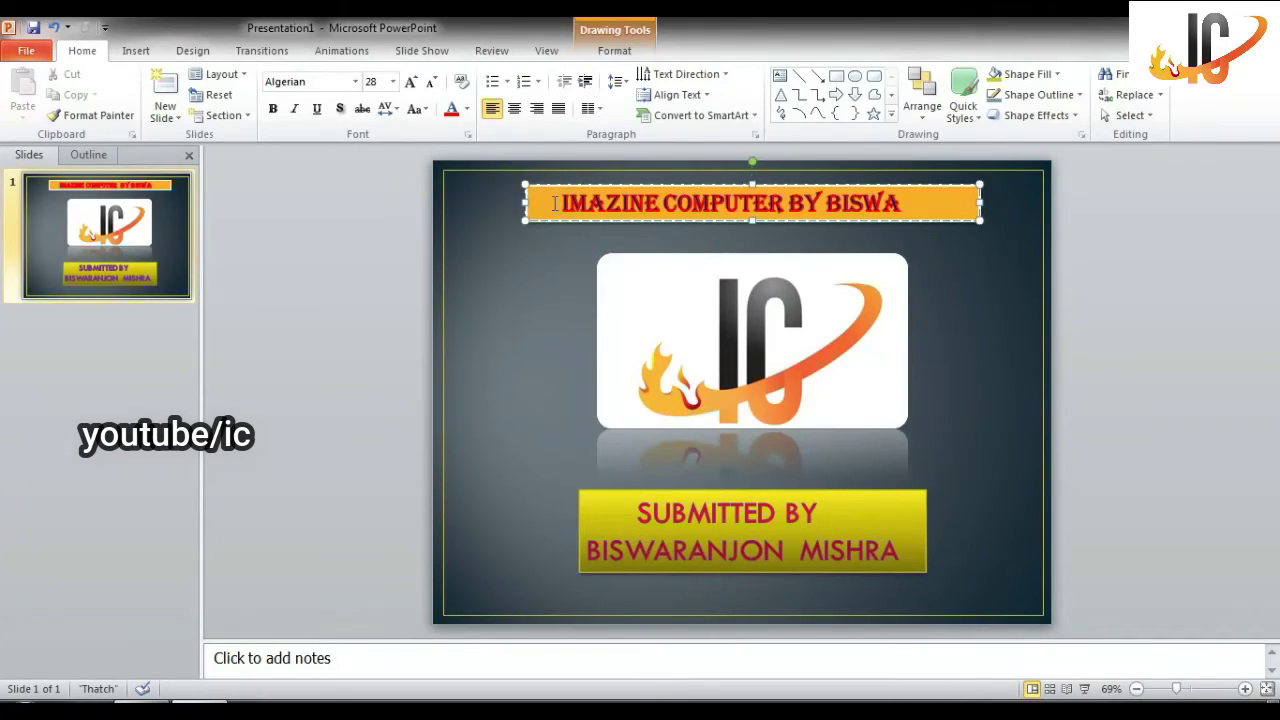
# Step: Give the orange title bar a Flip entrance animation that starts After Previous
pyautogui.click(335, 50)
pyautogui.click(858, 100)
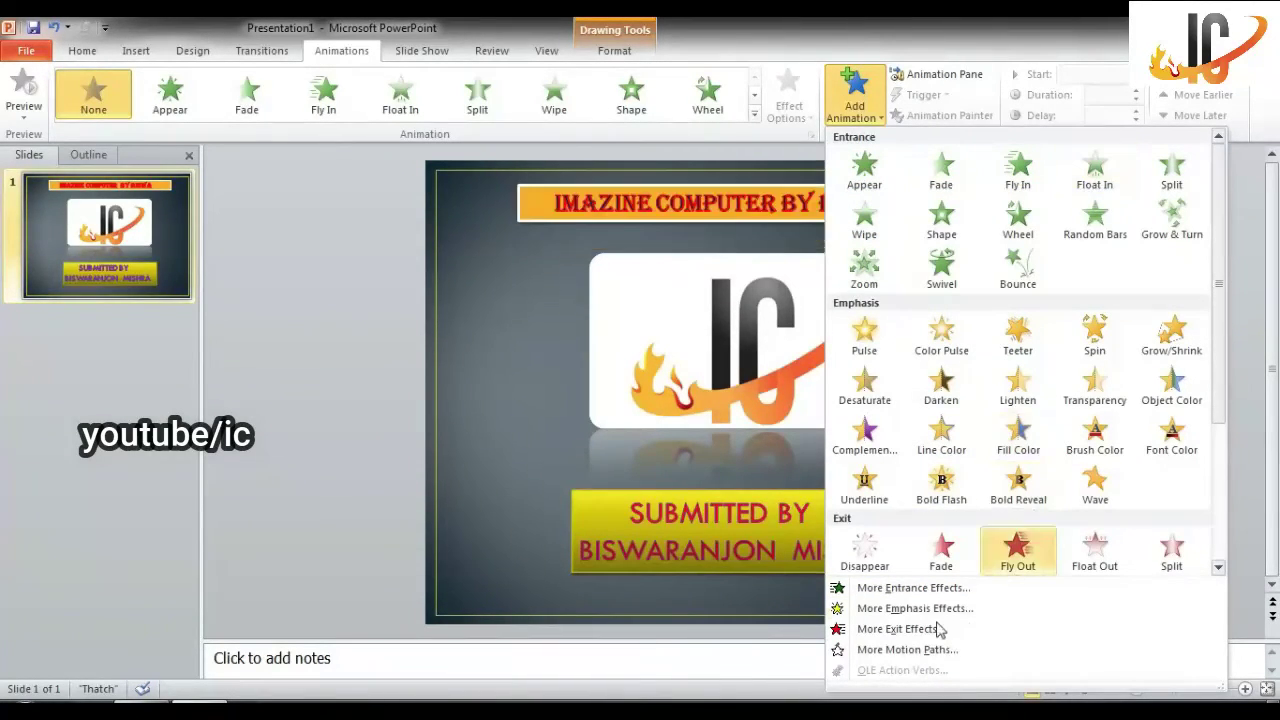
pyautogui.click(893, 588)
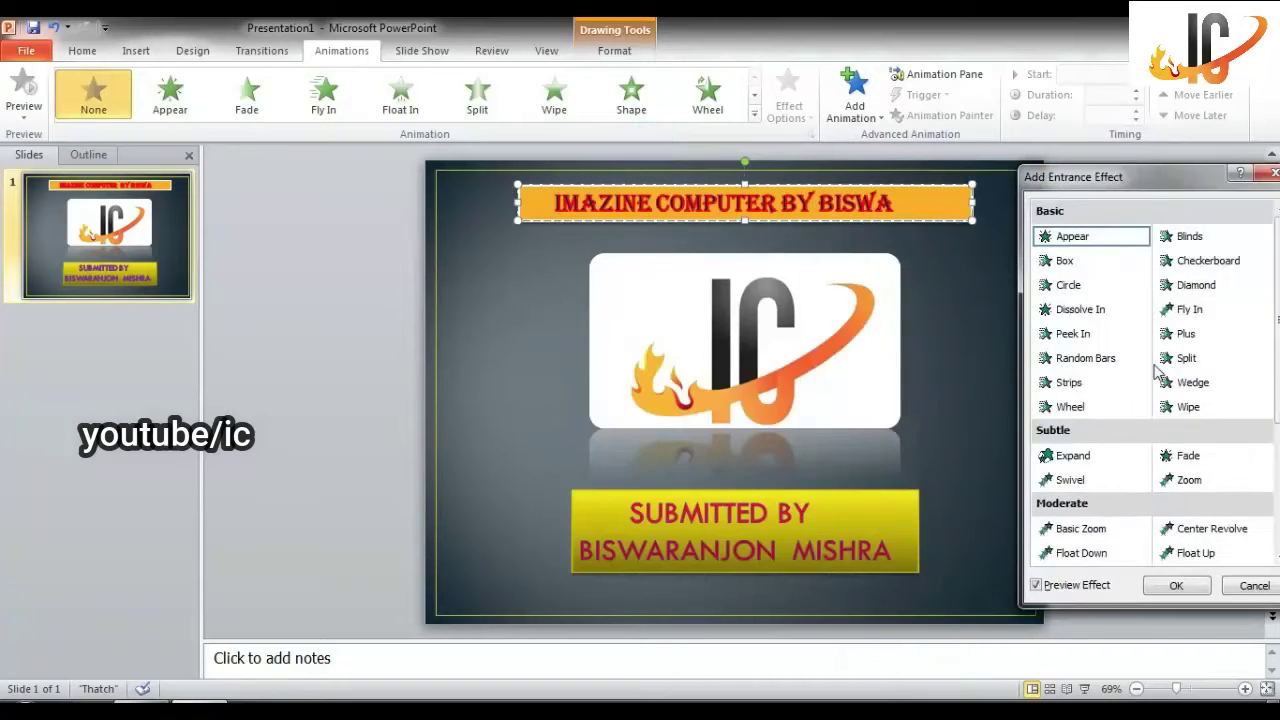
pyautogui.scroll(-3, 1123, 480)
pyautogui.click(1105, 508)
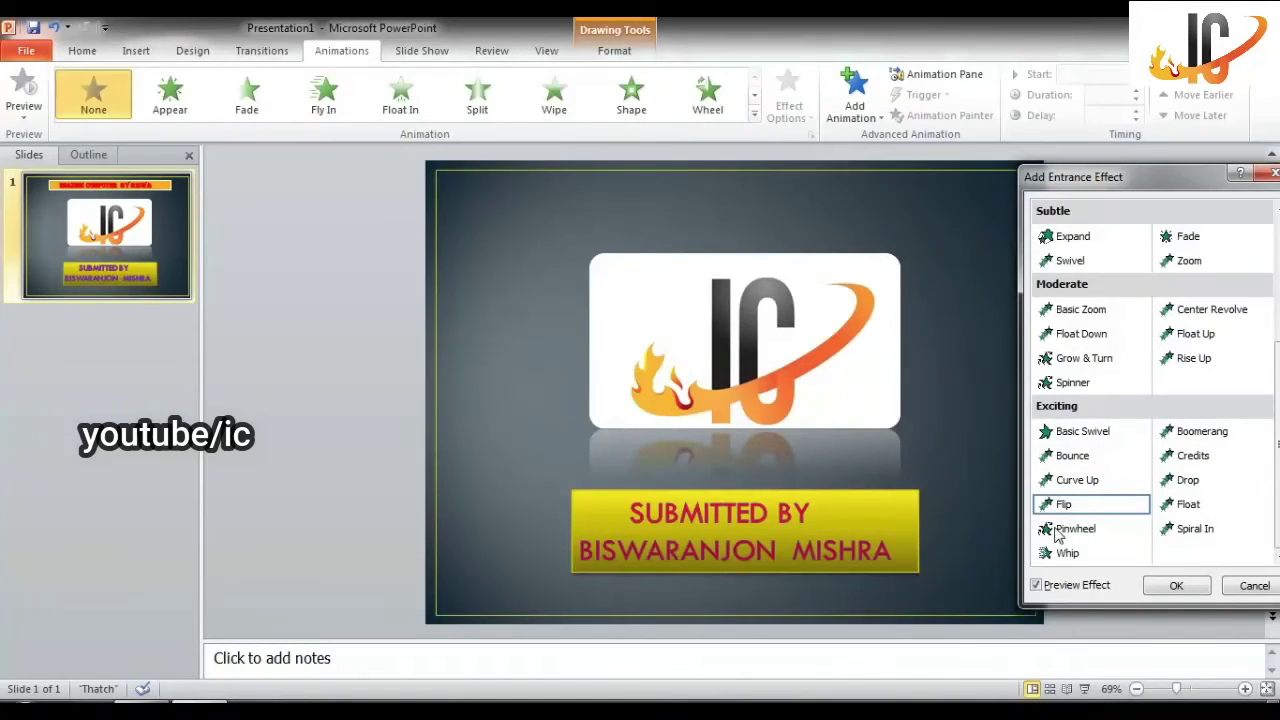
pyautogui.click(1166, 587)
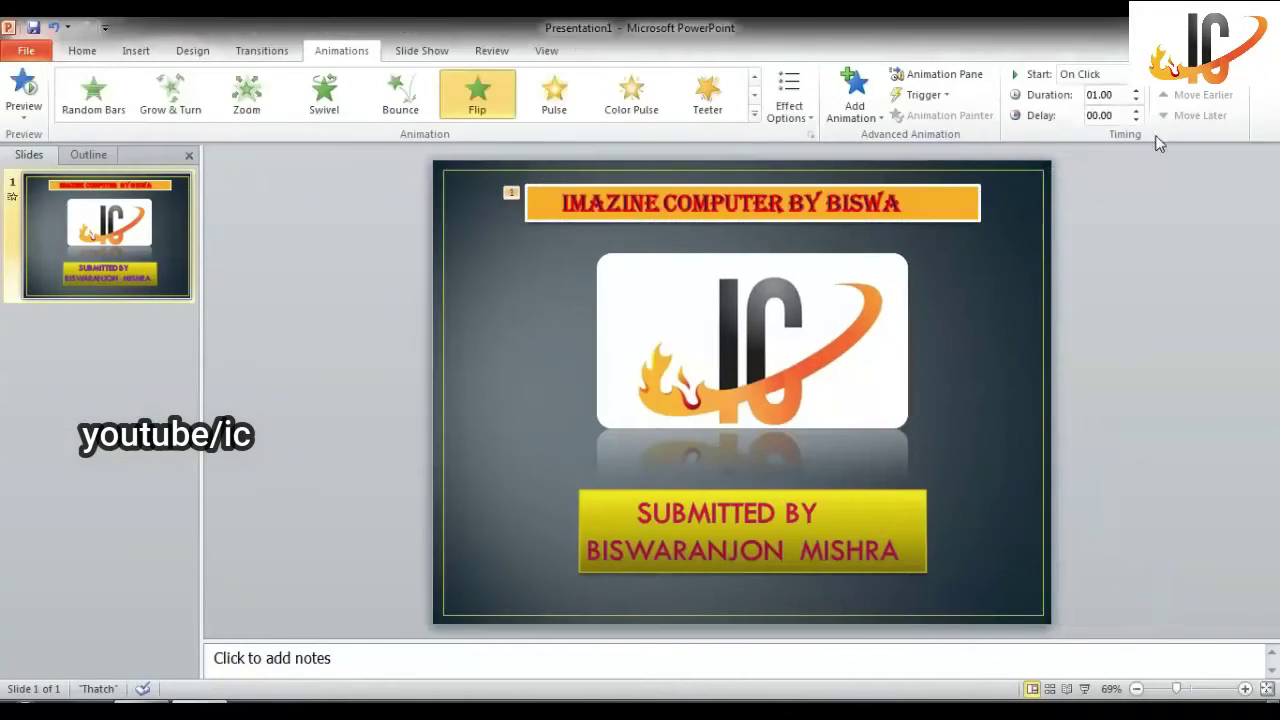
pyautogui.click(1131, 78)
pyautogui.click(1118, 126)
pyautogui.click(868, 294)
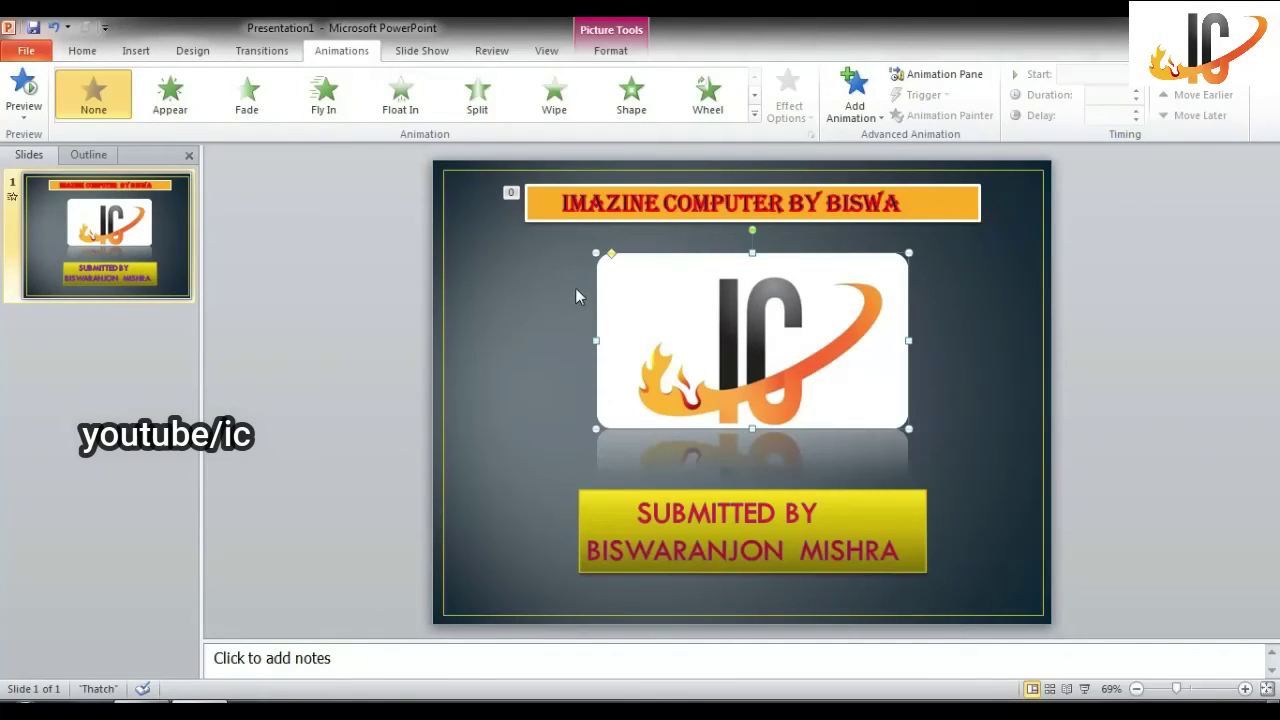
# Step: Give the IC logo a Boomerang entrance animation that starts After Previous
pyautogui.click(852, 100)
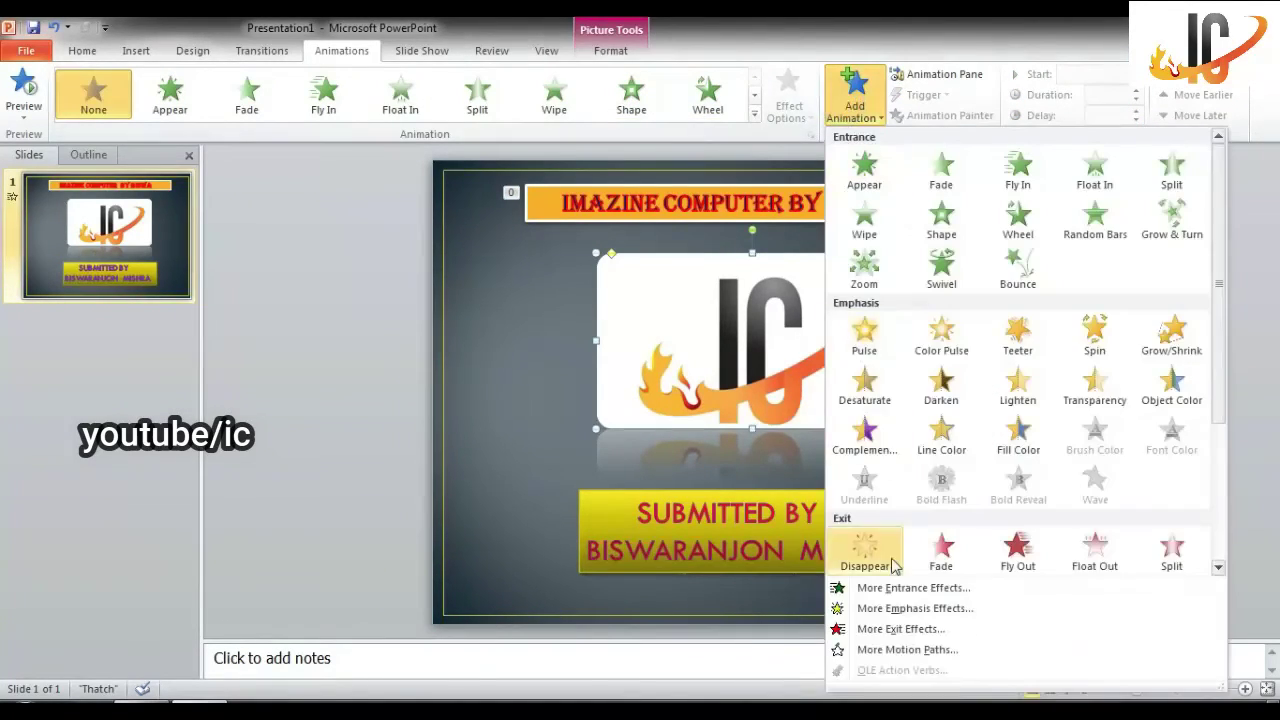
pyautogui.click(893, 590)
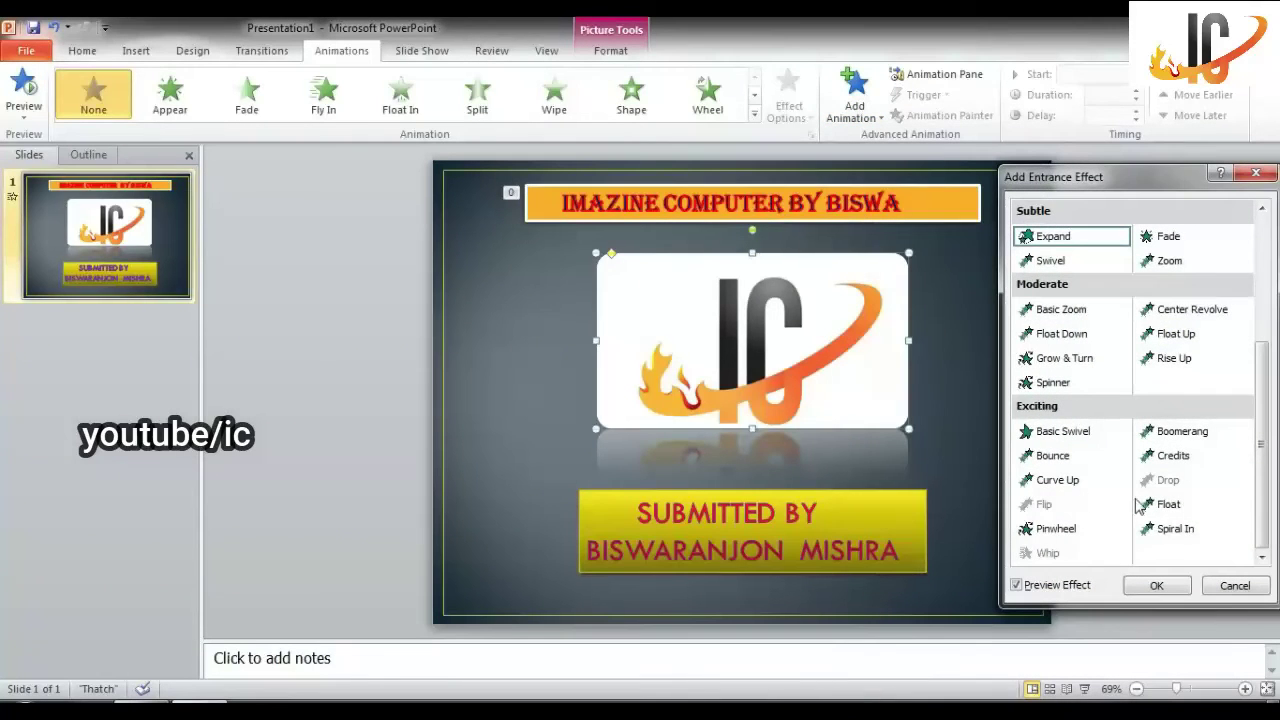
pyautogui.click(1155, 505)
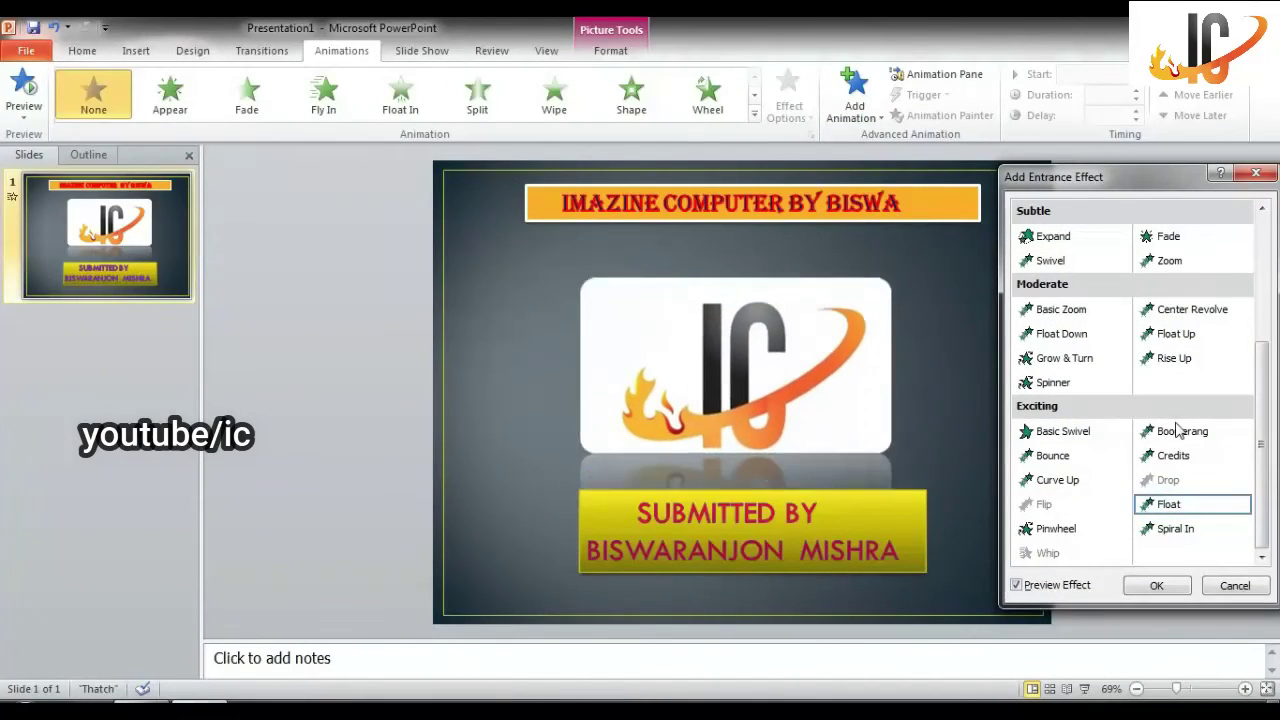
pyautogui.click(1178, 430)
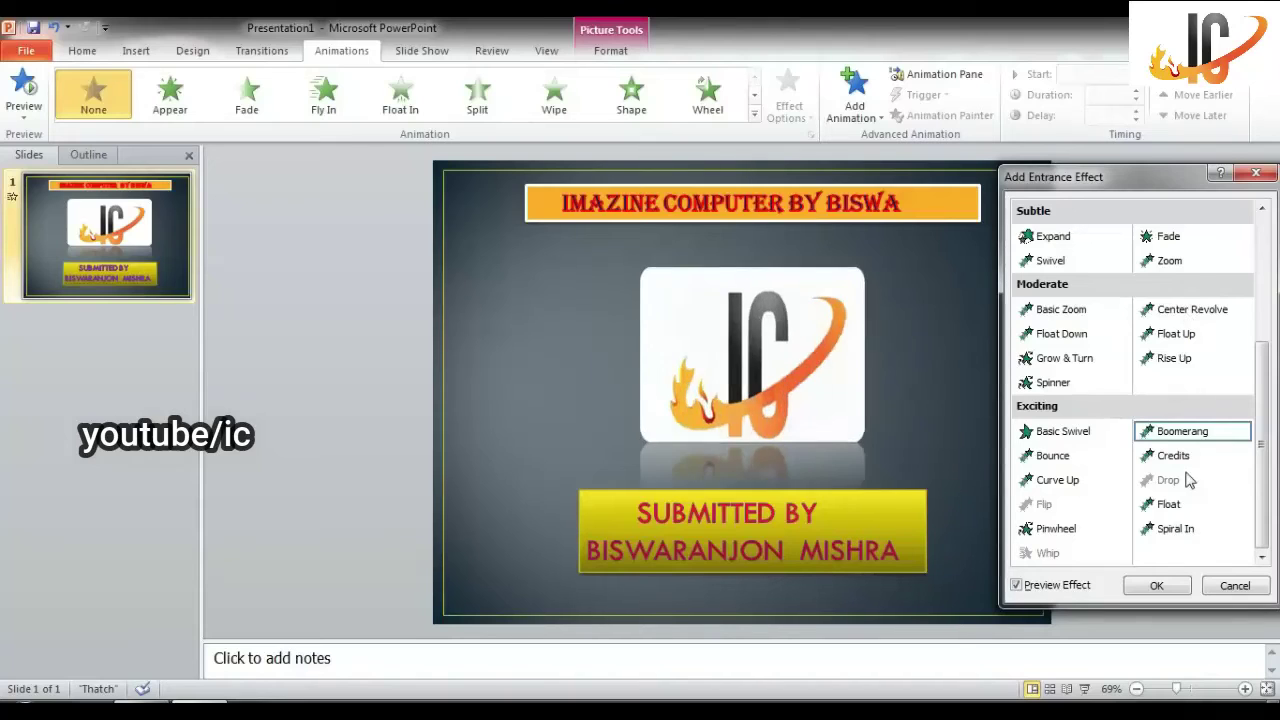
pyautogui.click(1175, 586)
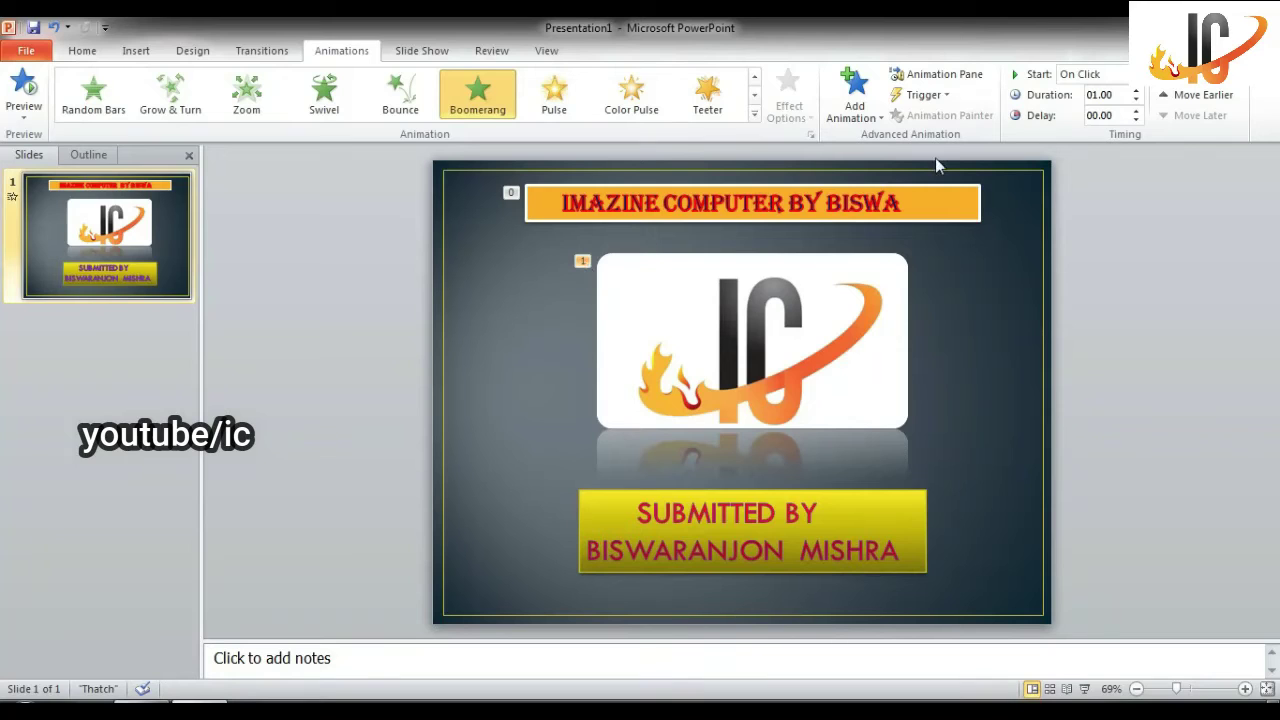
pyautogui.click(1128, 75)
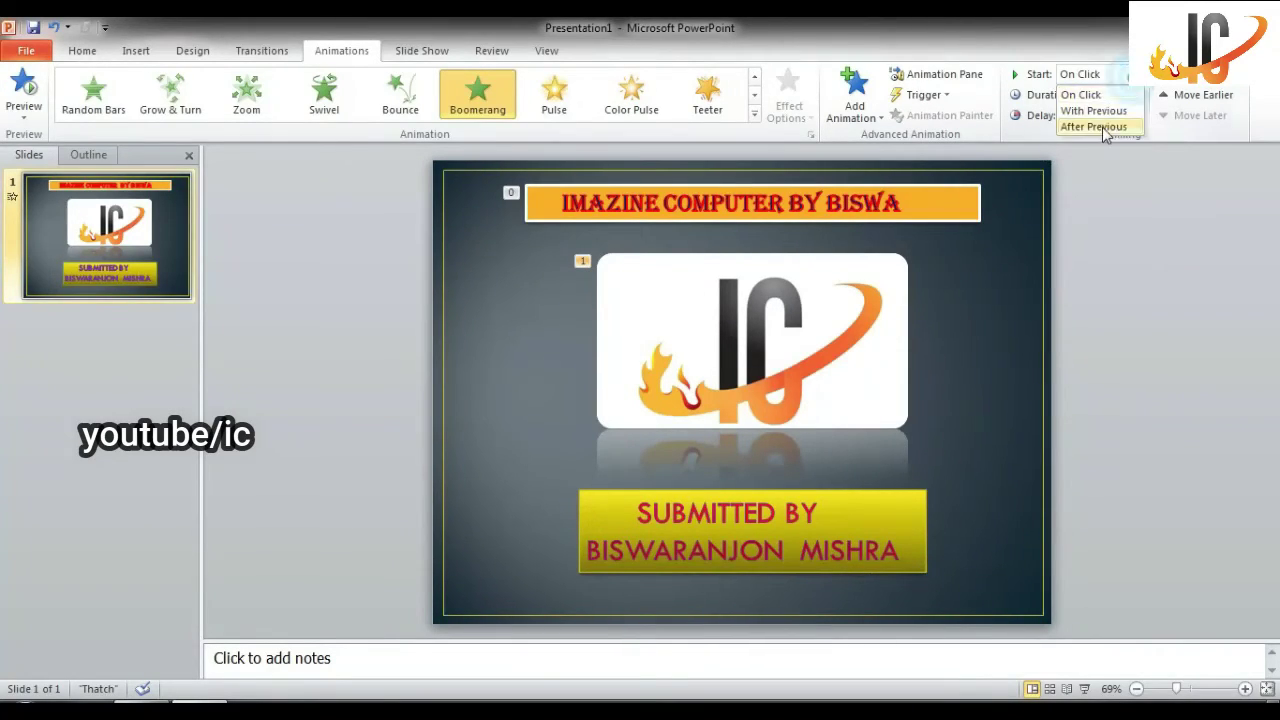
pyautogui.click(1093, 127)
pyautogui.click(798, 513)
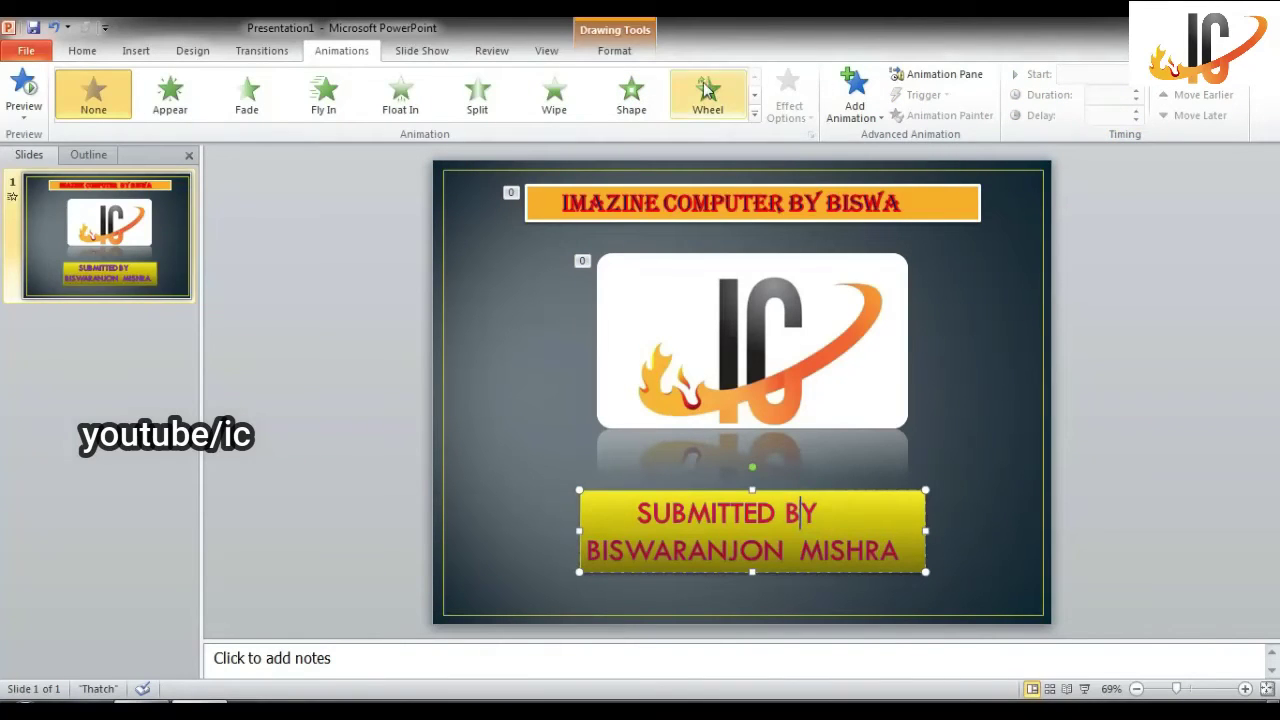
# Step: Give the yellow Submitted By box a Basic Swivel entrance animation that starts After Previous
pyautogui.click(852, 95)
pyautogui.click(888, 588)
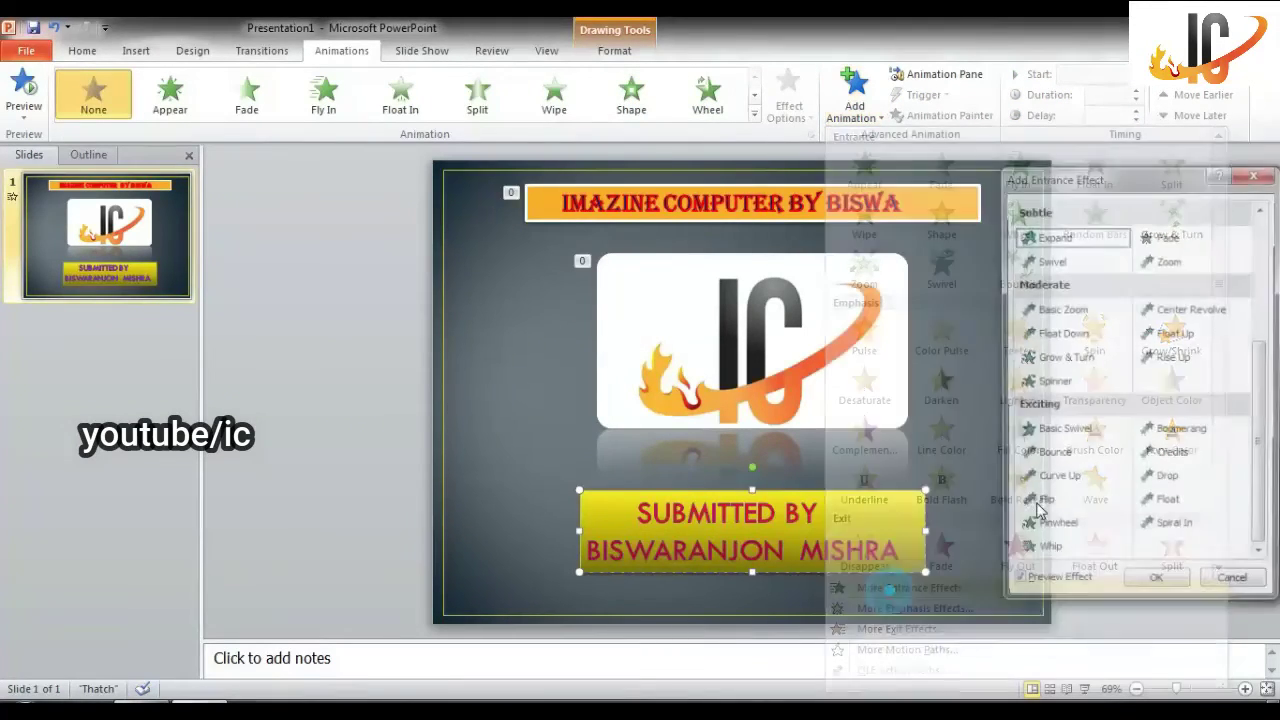
pyautogui.click(1070, 431)
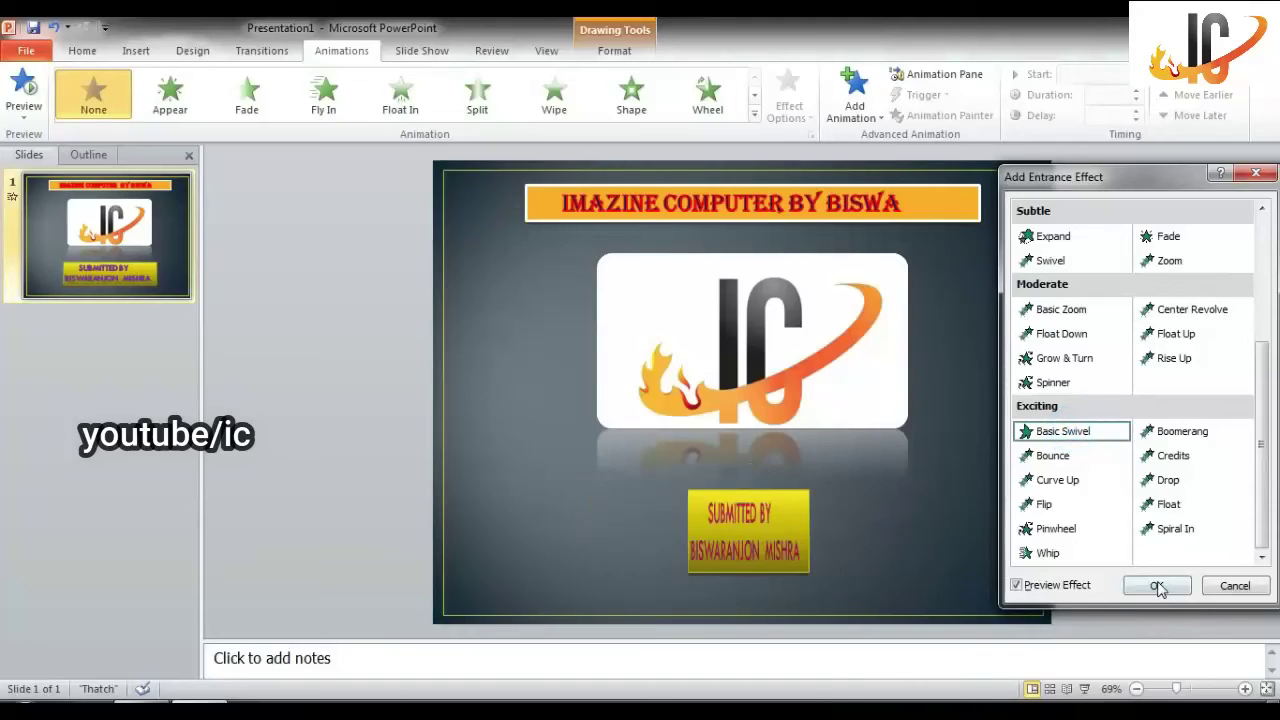
pyautogui.click(1158, 588)
pyautogui.click(1120, 74)
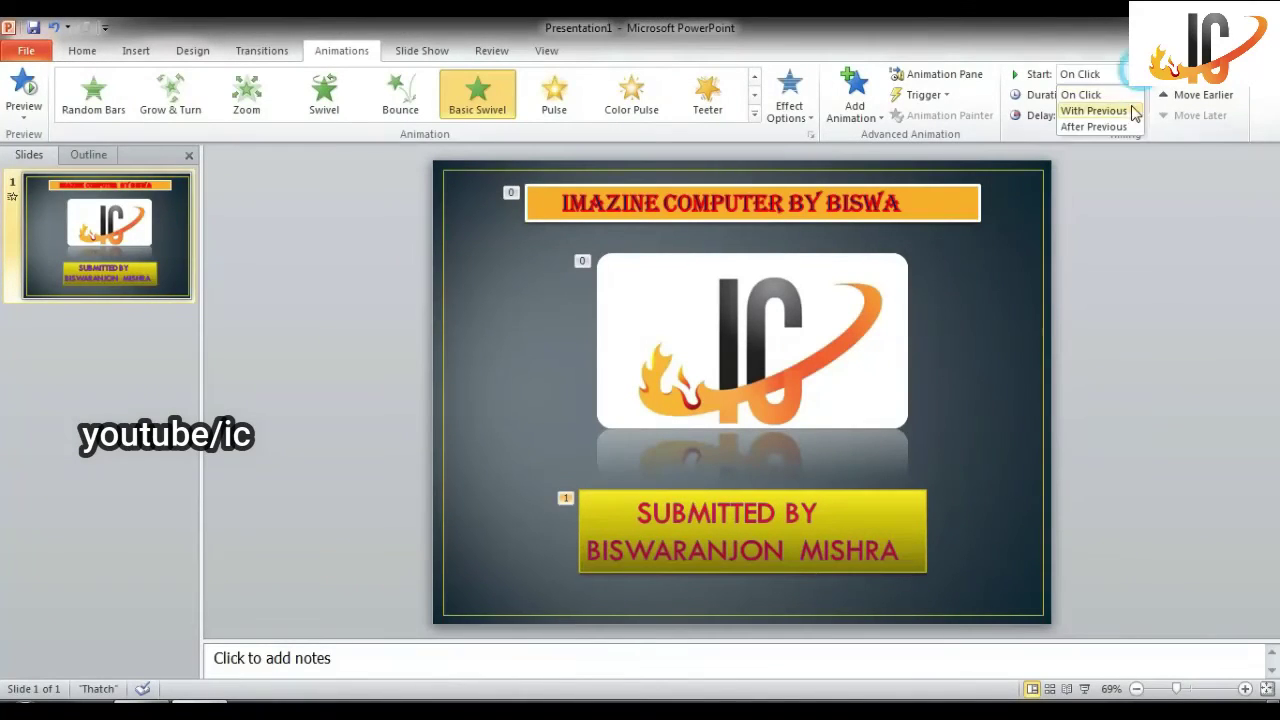
pyautogui.click(1108, 126)
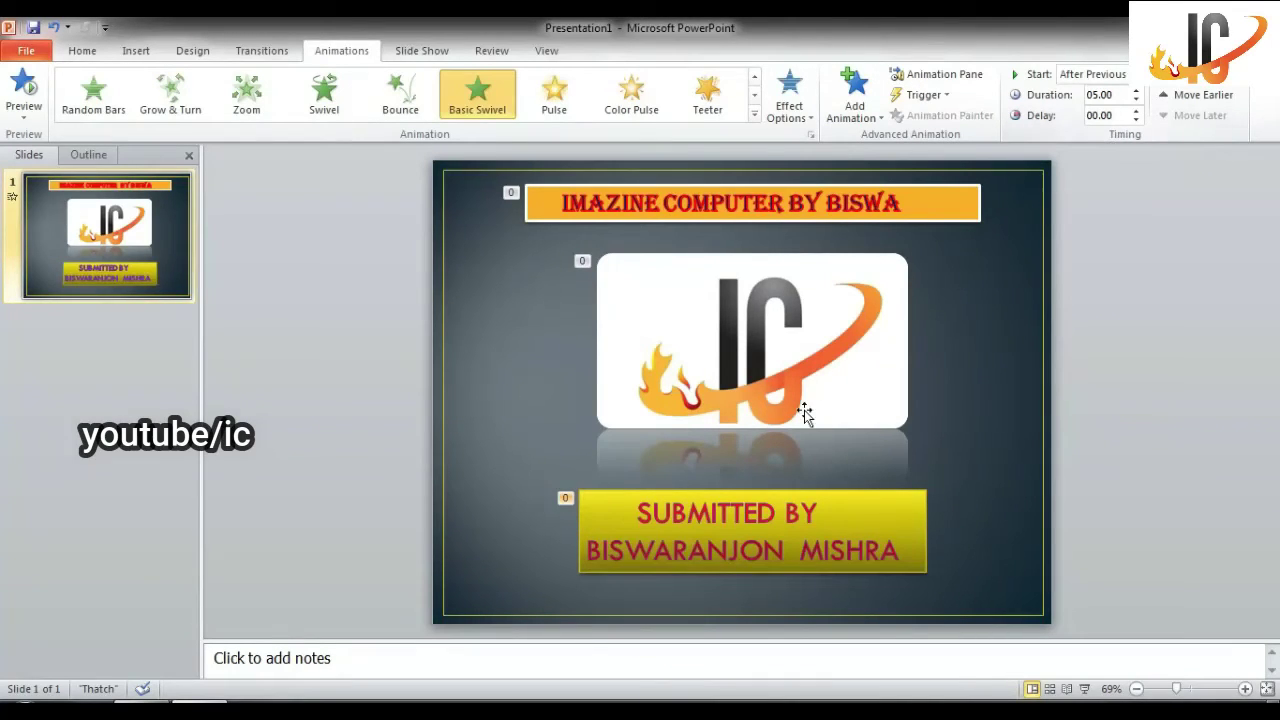
pyautogui.click(812, 363)
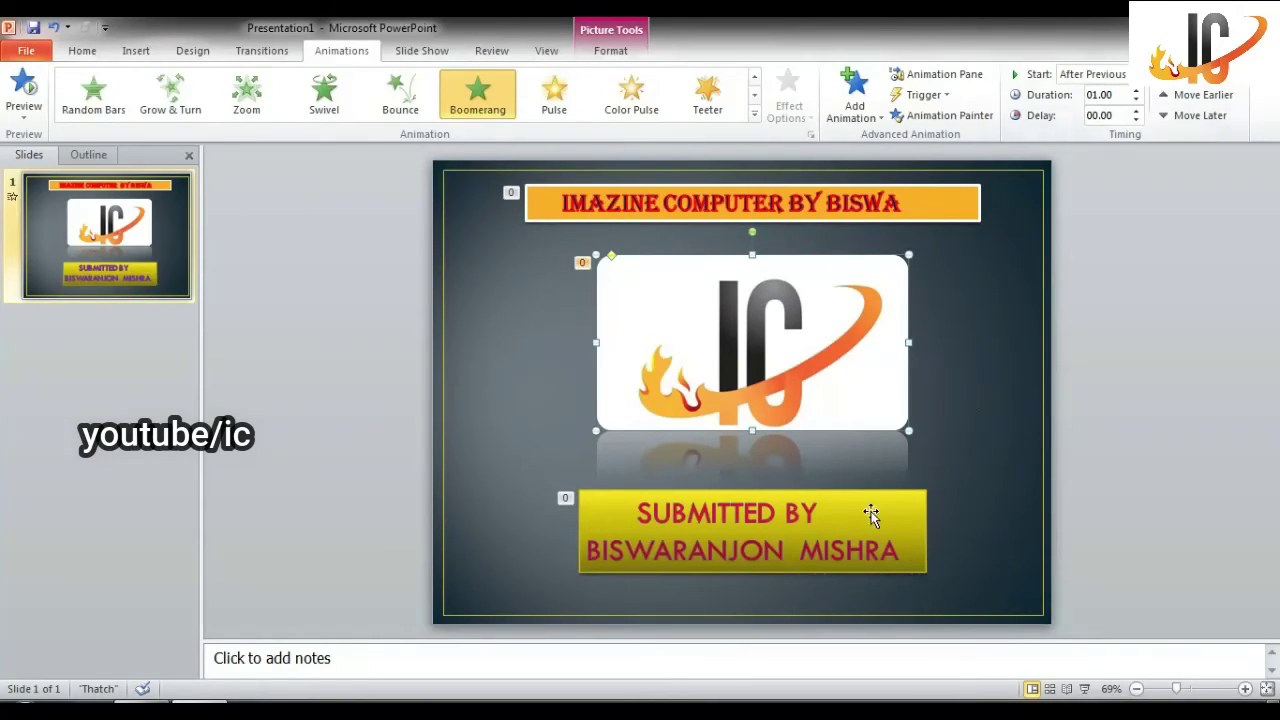
# Step: Select the orange title and keep its existing animation starting After Previous
pyautogui.click(911, 214)
pyautogui.click(1110, 74)
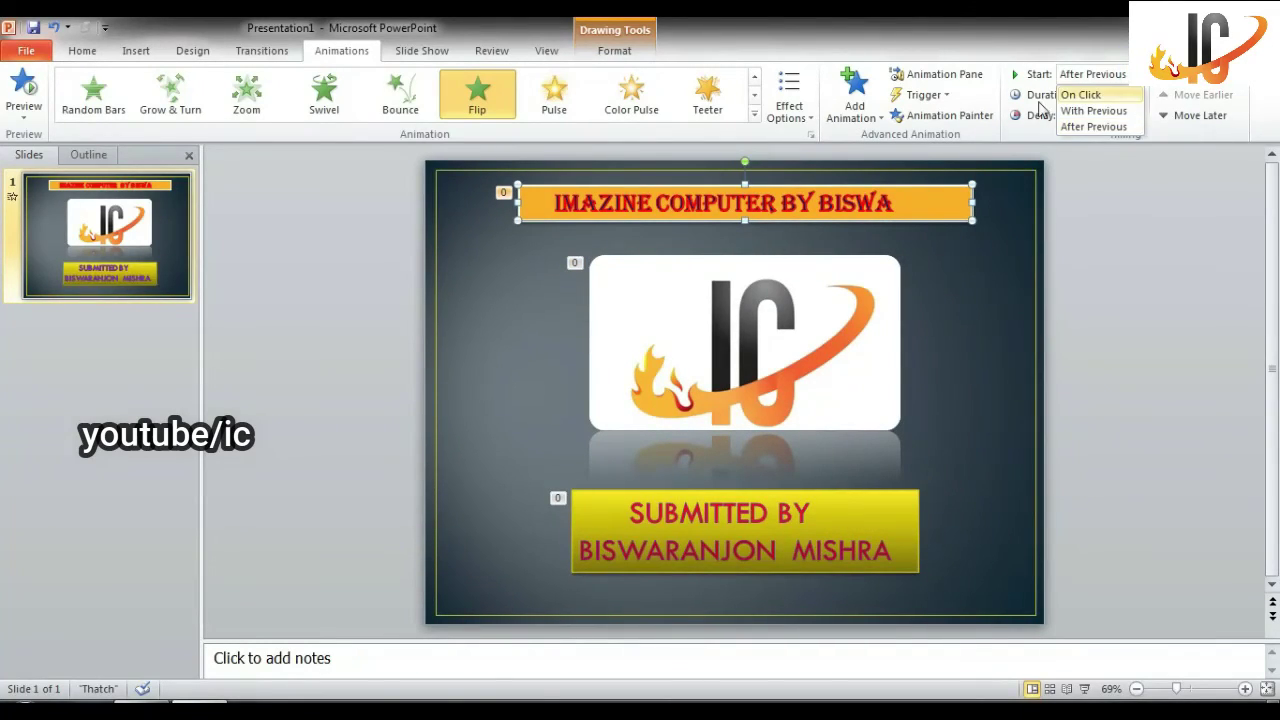
pyautogui.click(1093, 127)
# Step: Add a Basic Zoom exit effect to the title after previewing Swivel and Flip
pyautogui.click(854, 95)
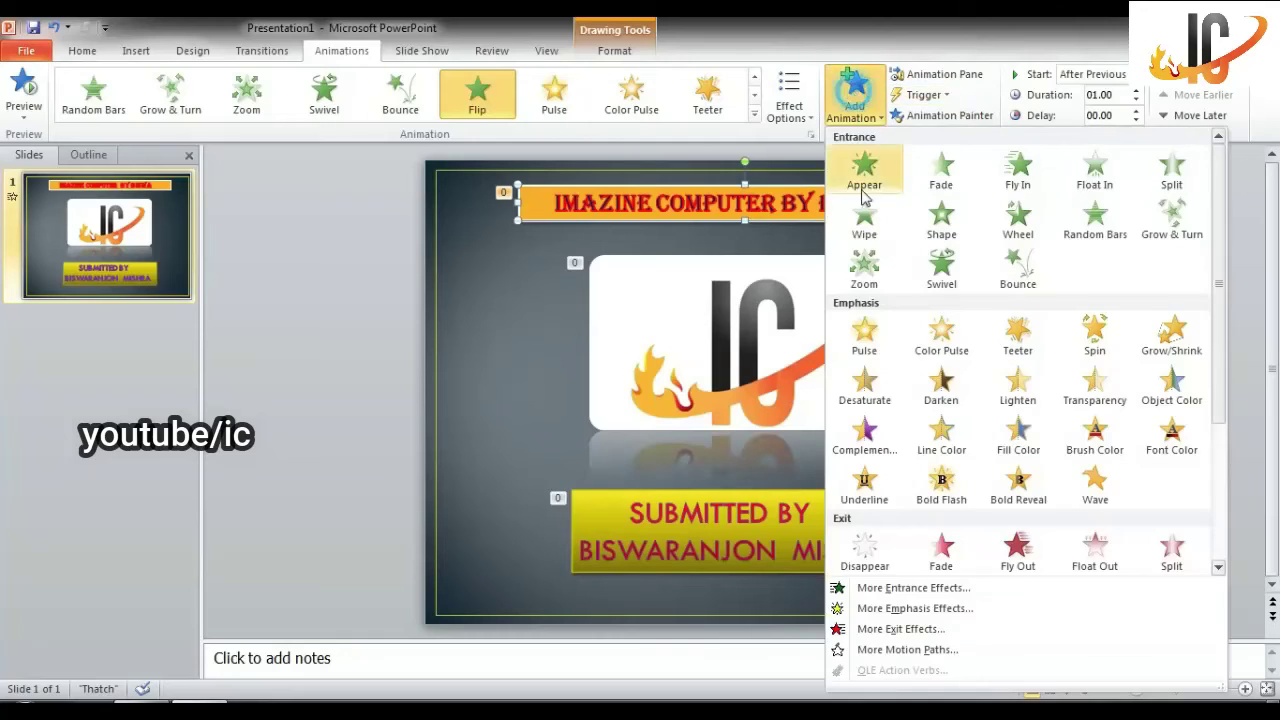
pyautogui.click(910, 630)
pyautogui.click(1052, 480)
pyautogui.scroll(-3, 1050, 480)
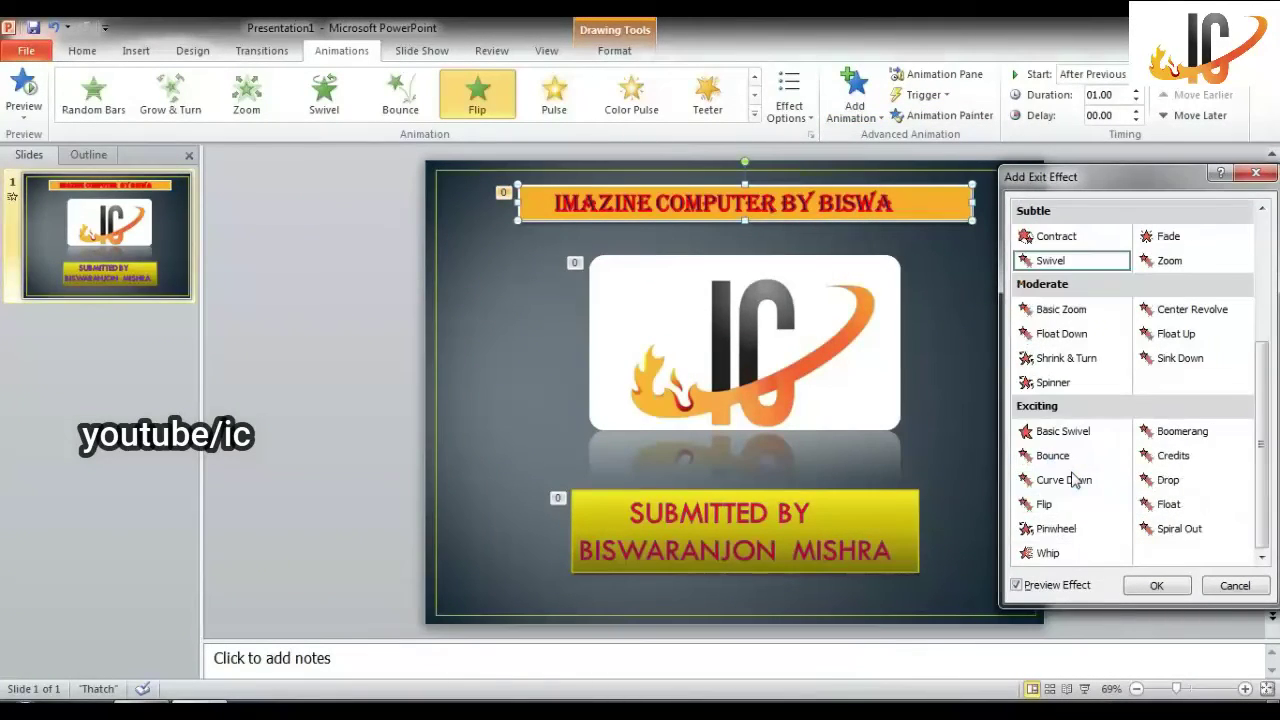
pyautogui.click(1042, 505)
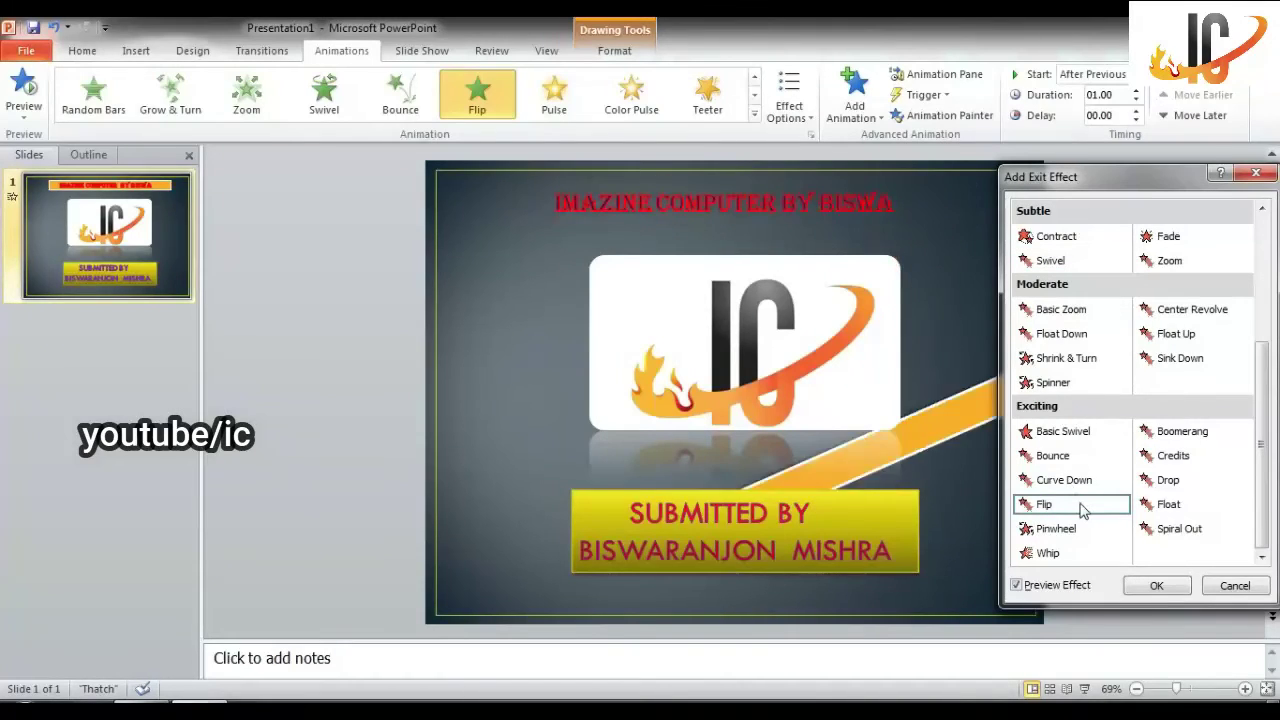
pyautogui.click(1062, 311)
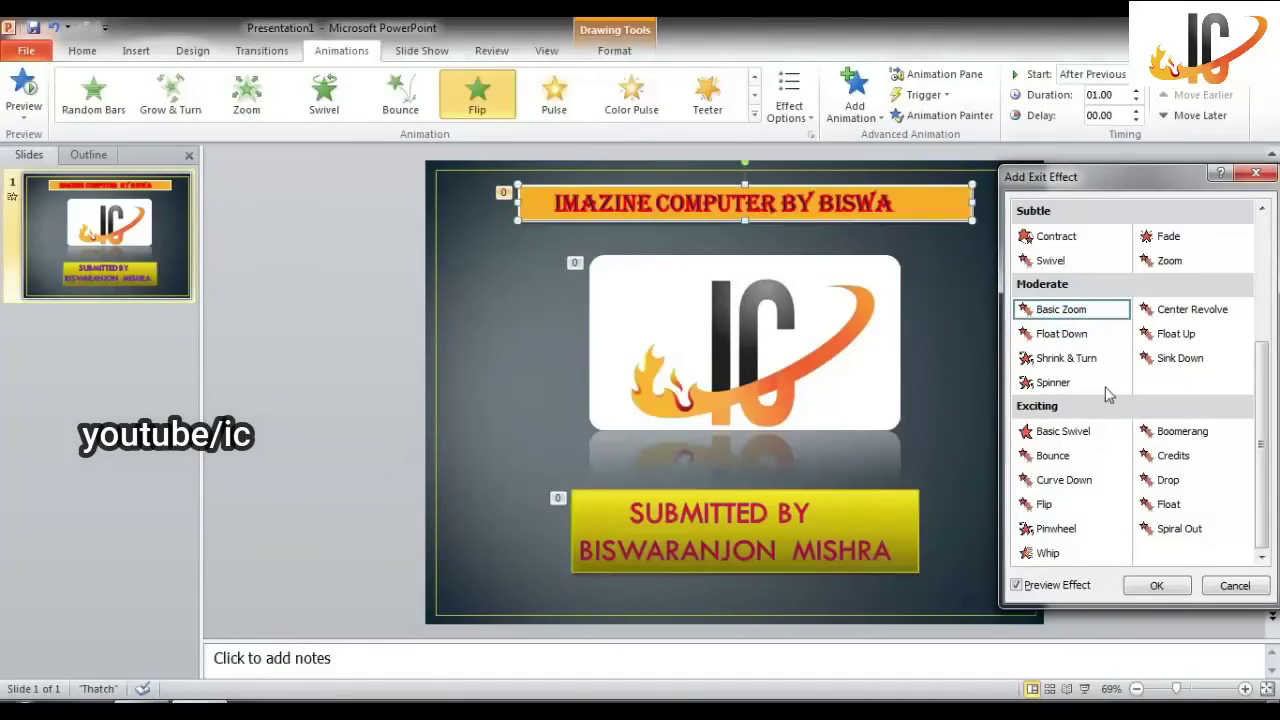
pyautogui.click(1153, 582)
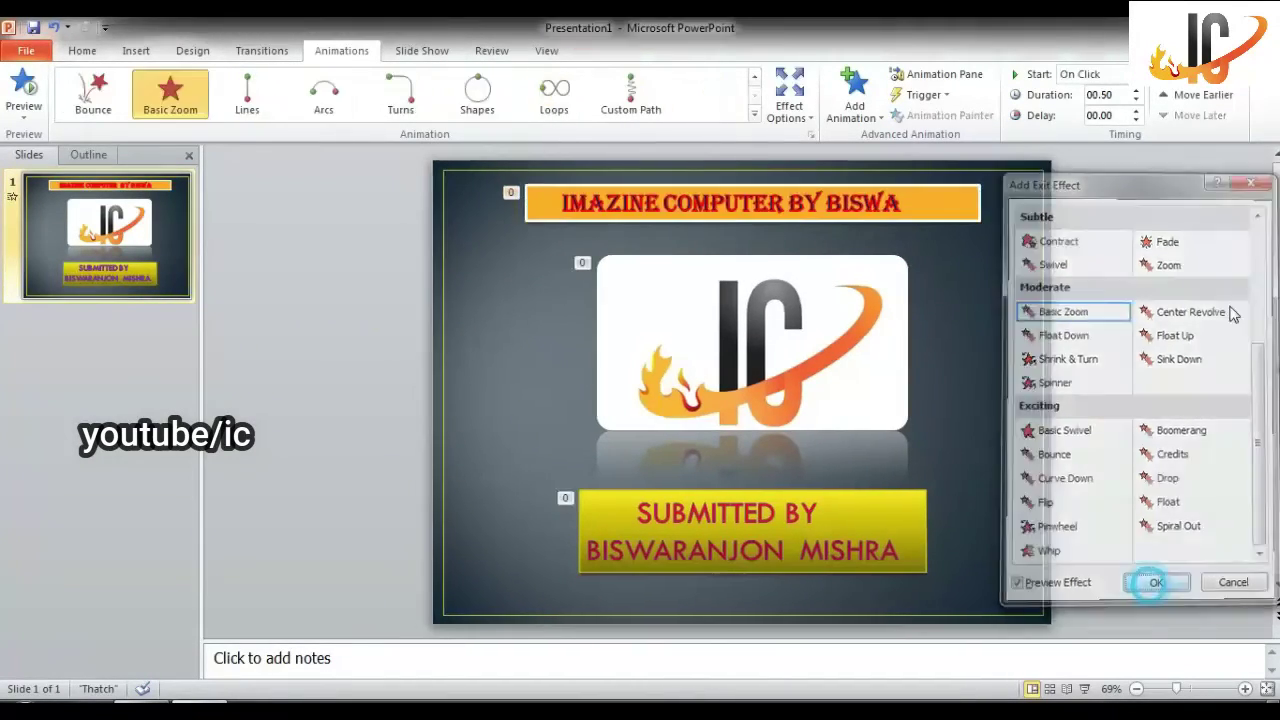
pyautogui.click(1118, 74)
# Step: Set the title's exit to After Previous, then give the IC logo a Boomerang exit starting After Previous
pyautogui.click(1092, 127)
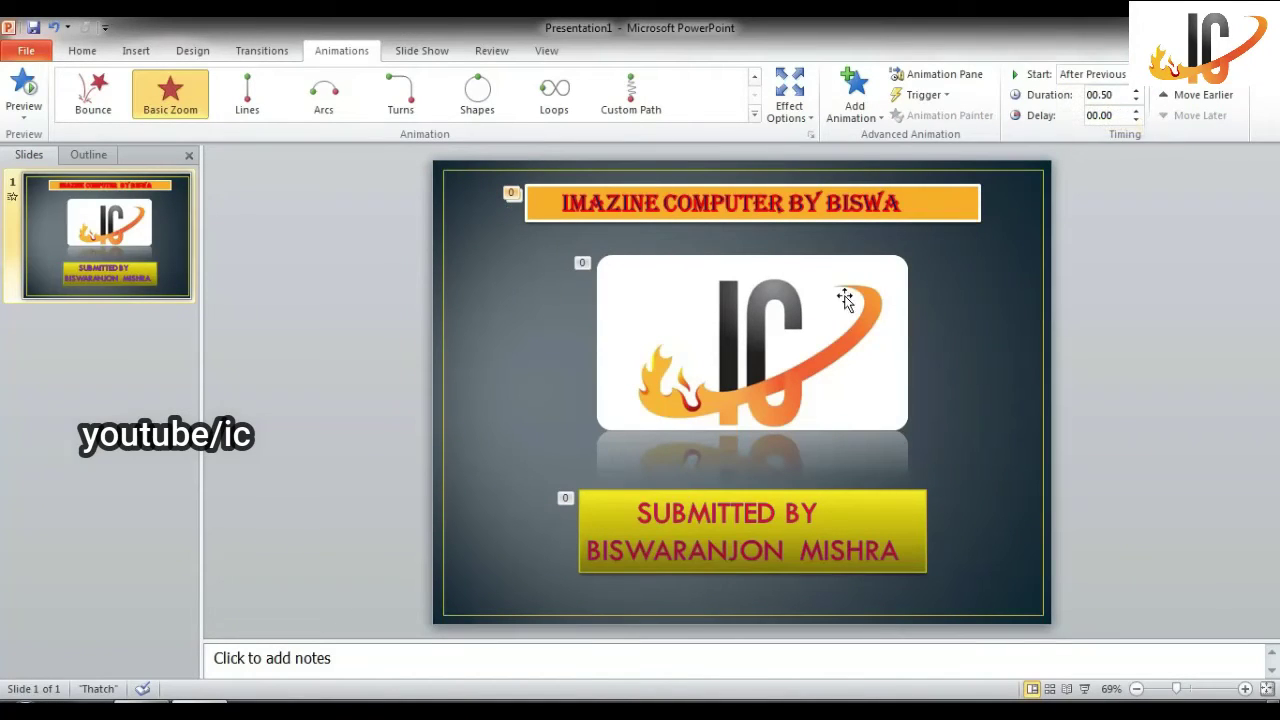
pyautogui.click(862, 338)
pyautogui.click(882, 118)
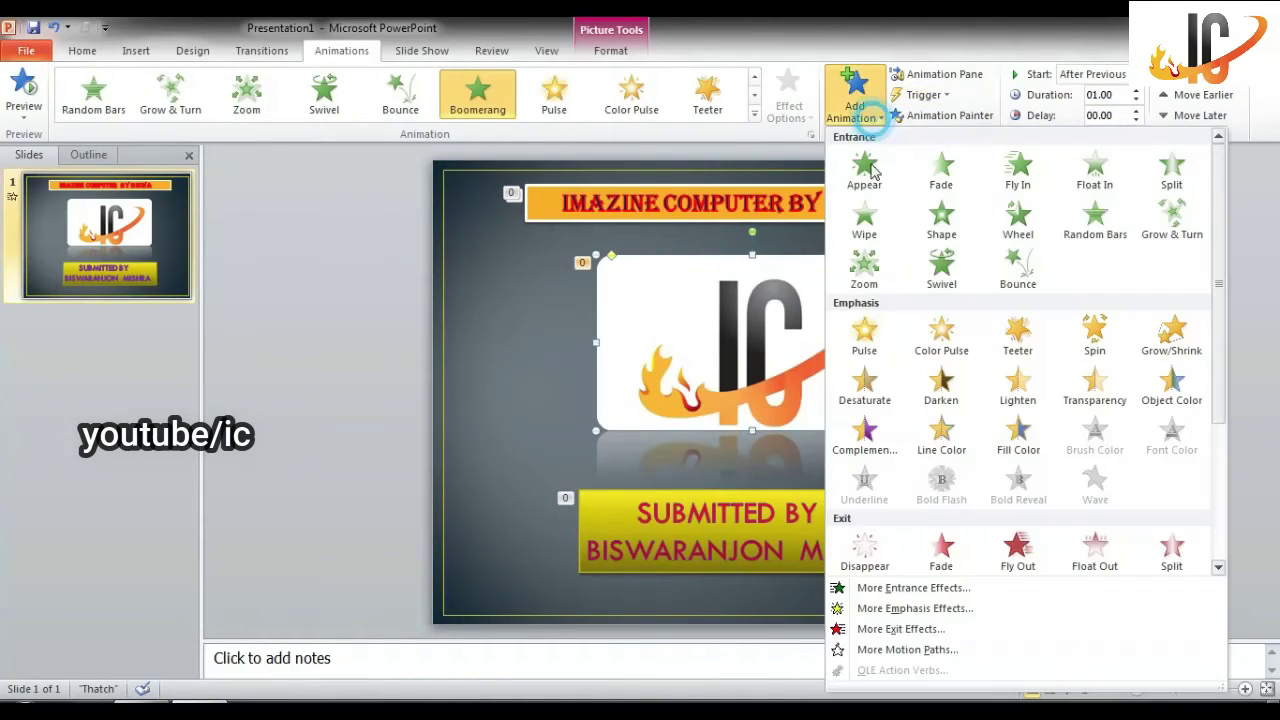
pyautogui.click(870, 650)
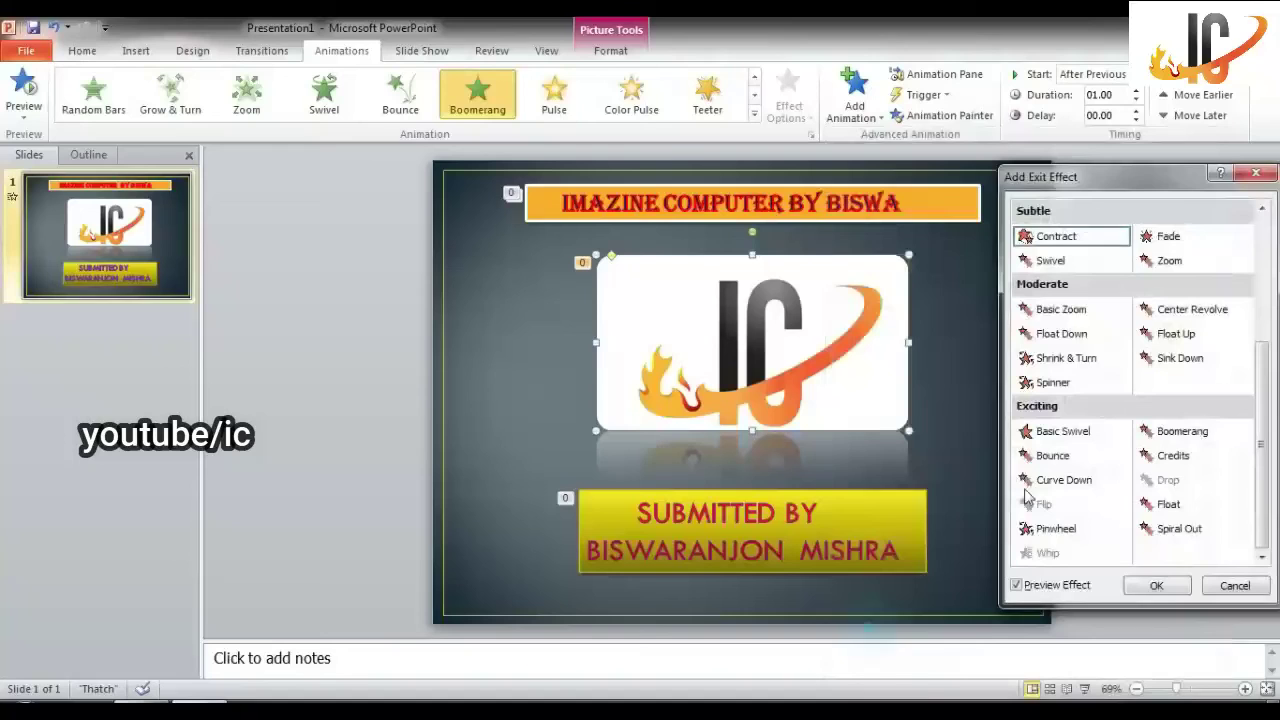
pyautogui.click(1176, 436)
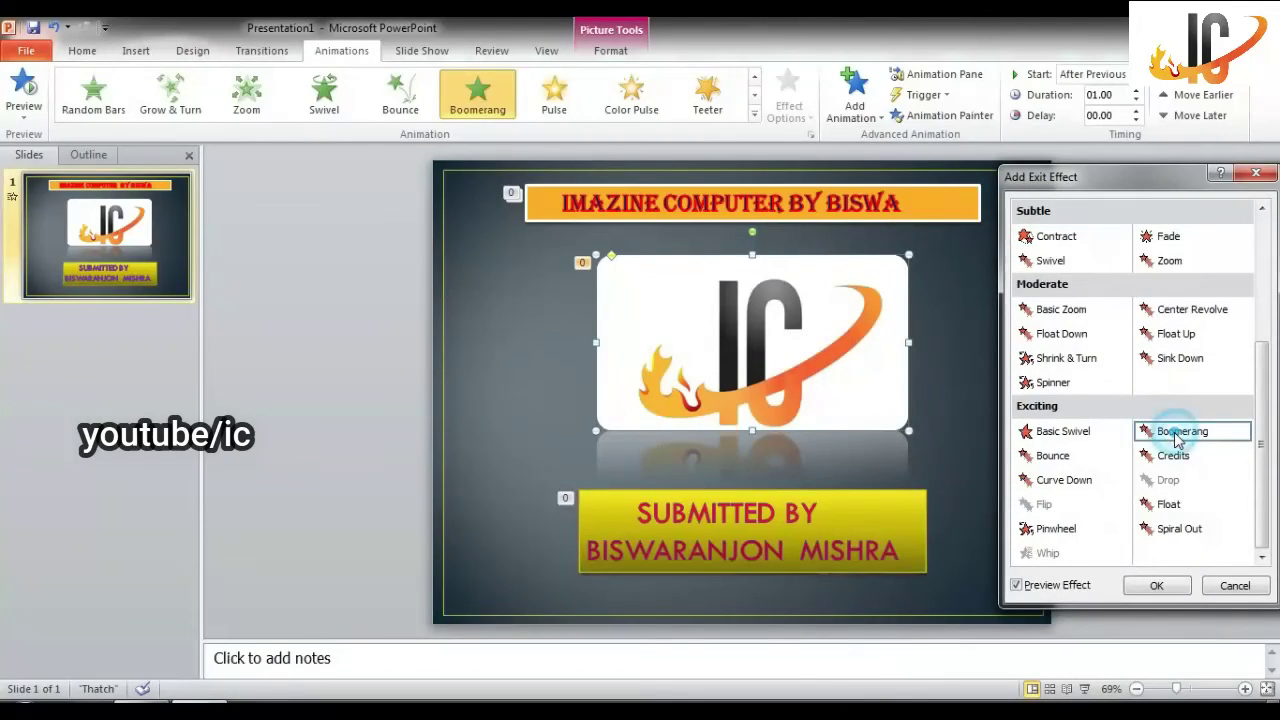
pyautogui.click(1156, 585)
pyautogui.click(1120, 74)
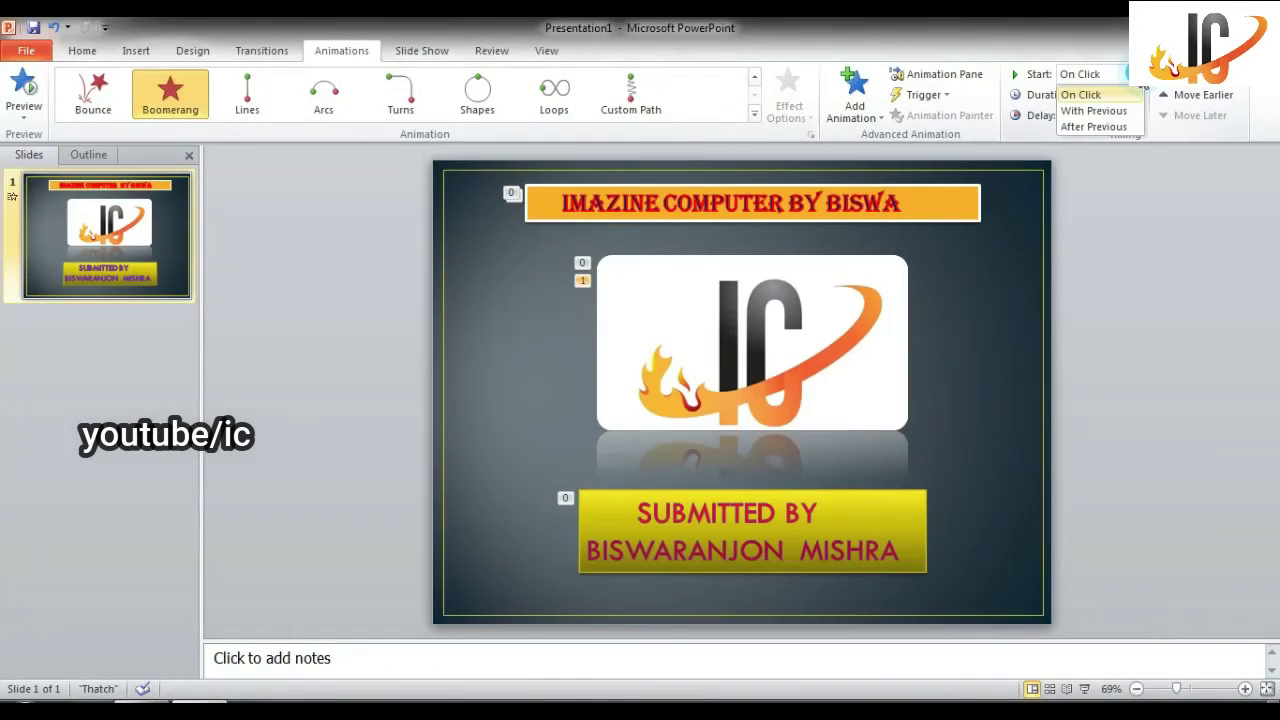
pyautogui.click(1100, 127)
pyautogui.click(706, 546)
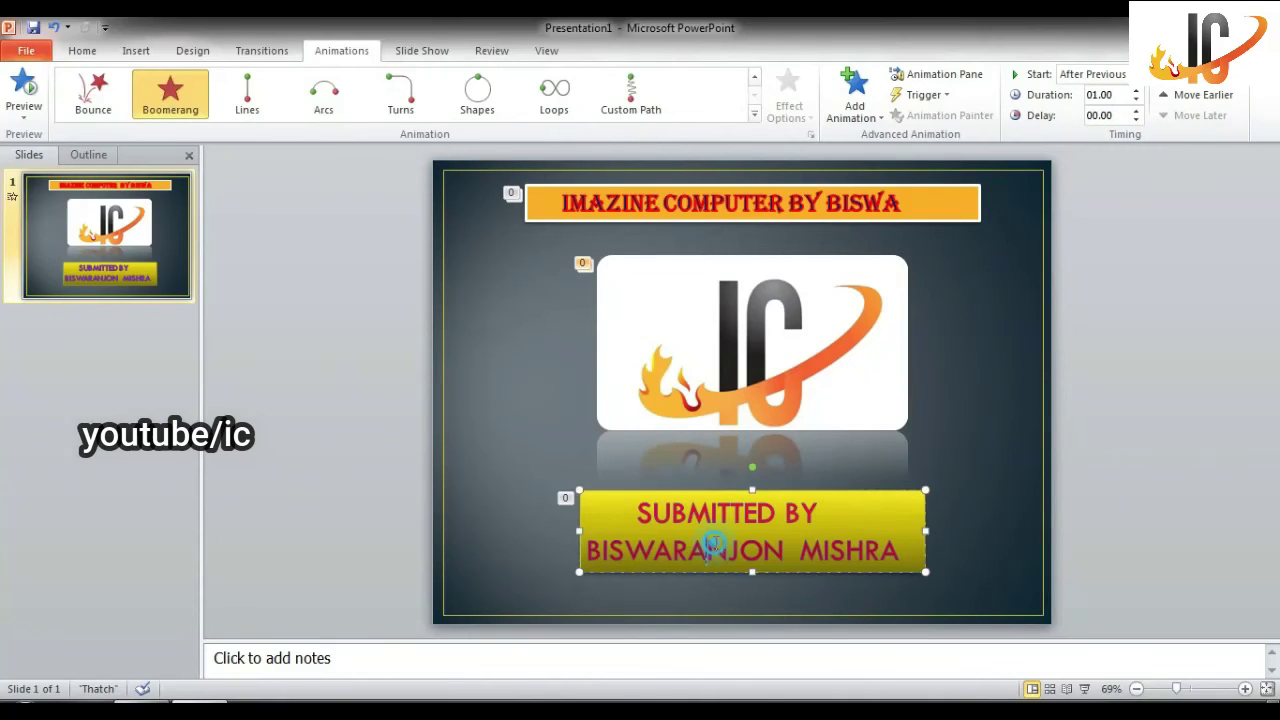
# Step: Add a Float exit to the Submitted by box, starting After Previous
pyautogui.click(880, 117)
pyautogui.click(880, 117)
pyautogui.click(855, 100)
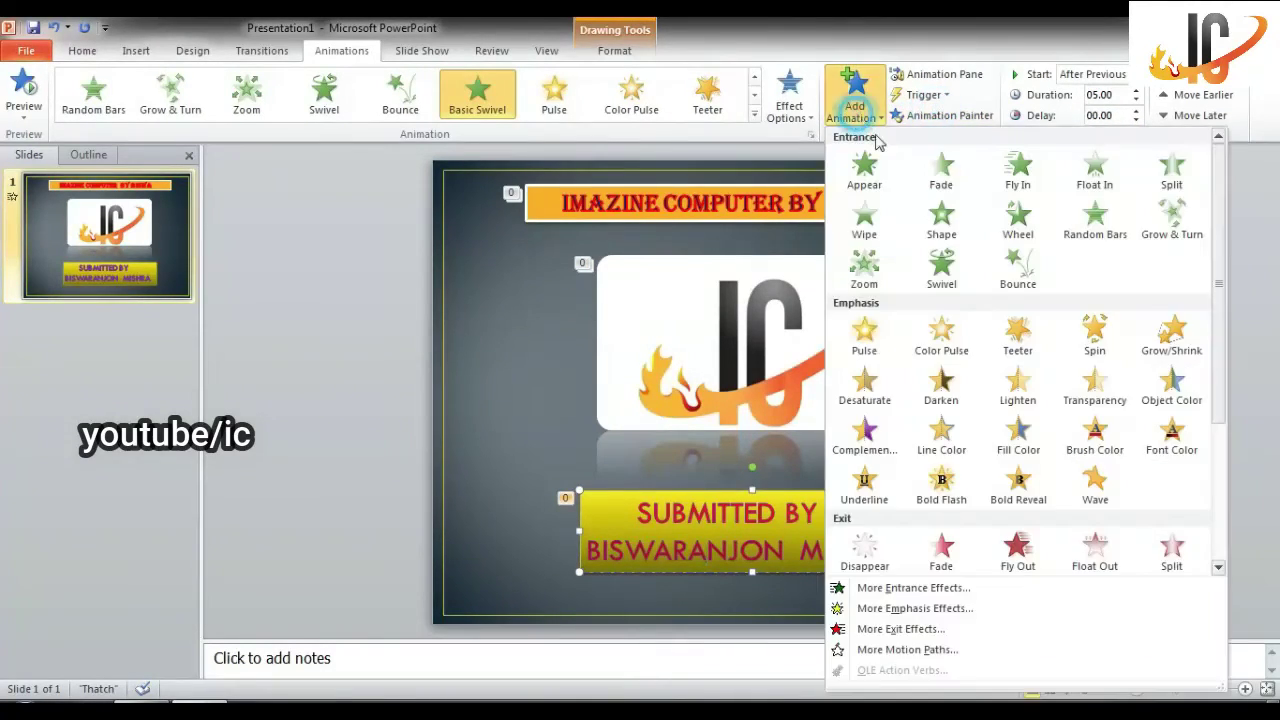
pyautogui.click(905, 629)
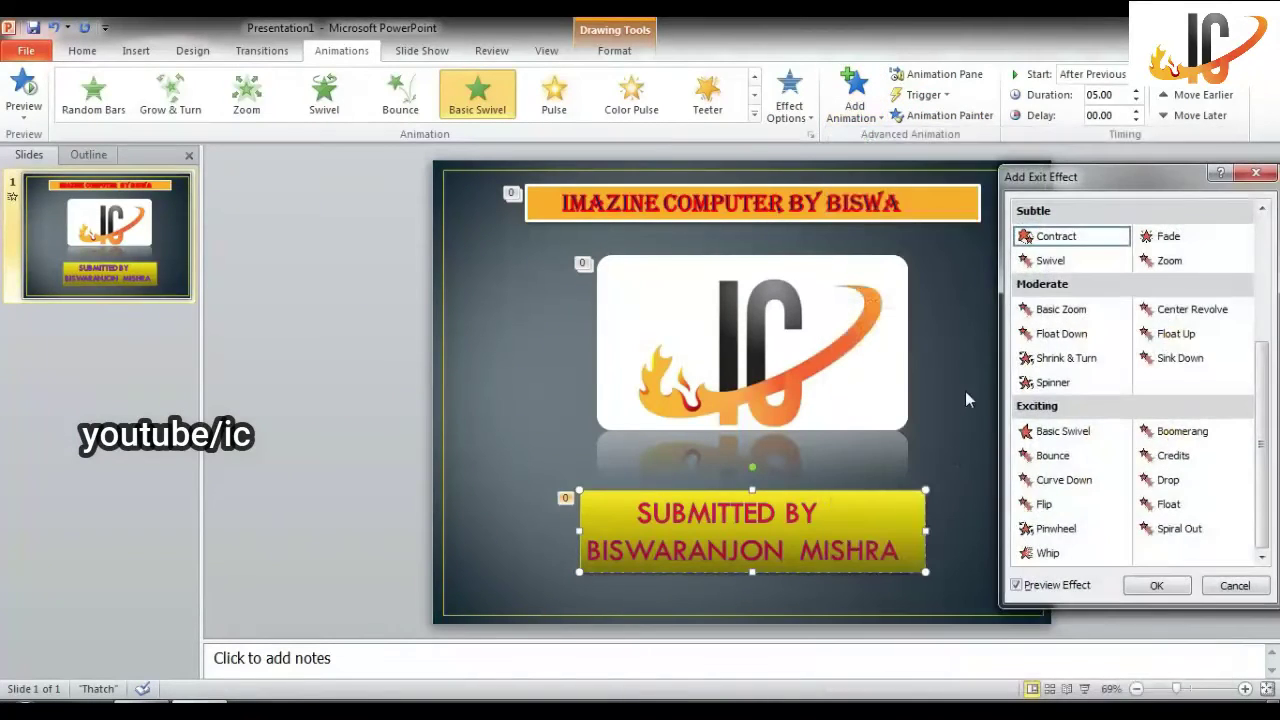
pyautogui.click(1190, 462)
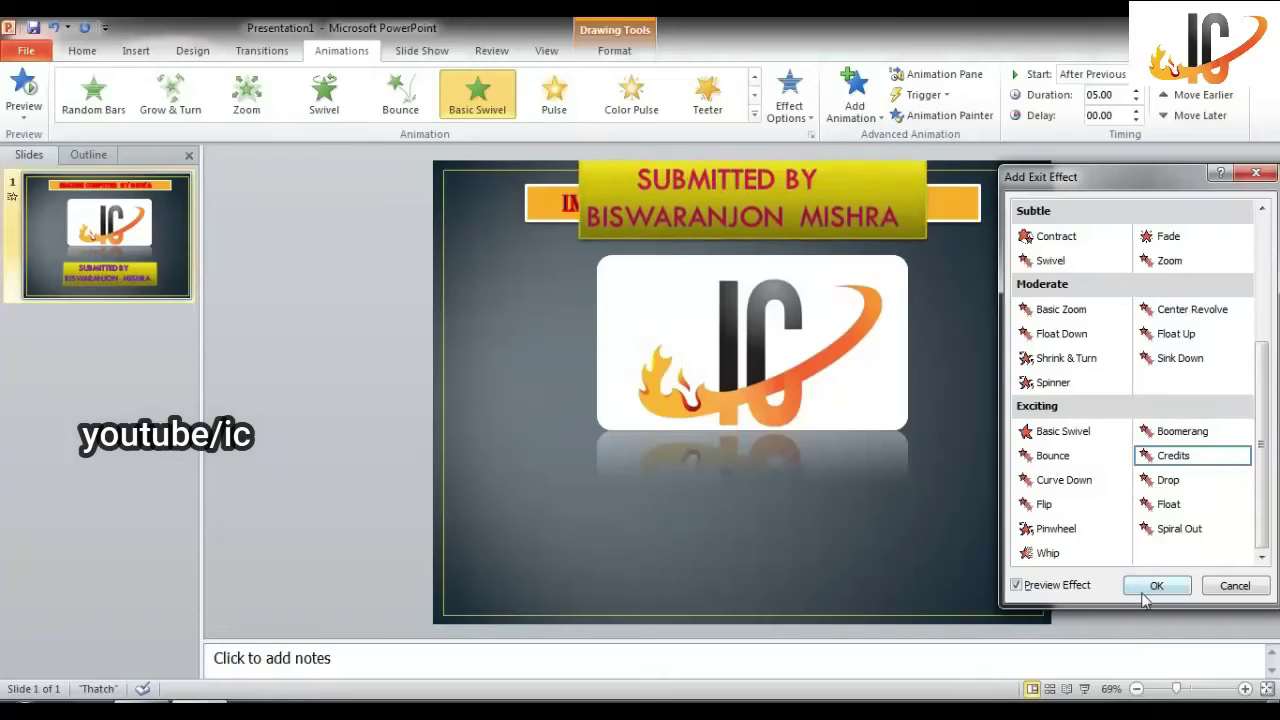
pyautogui.click(1172, 506)
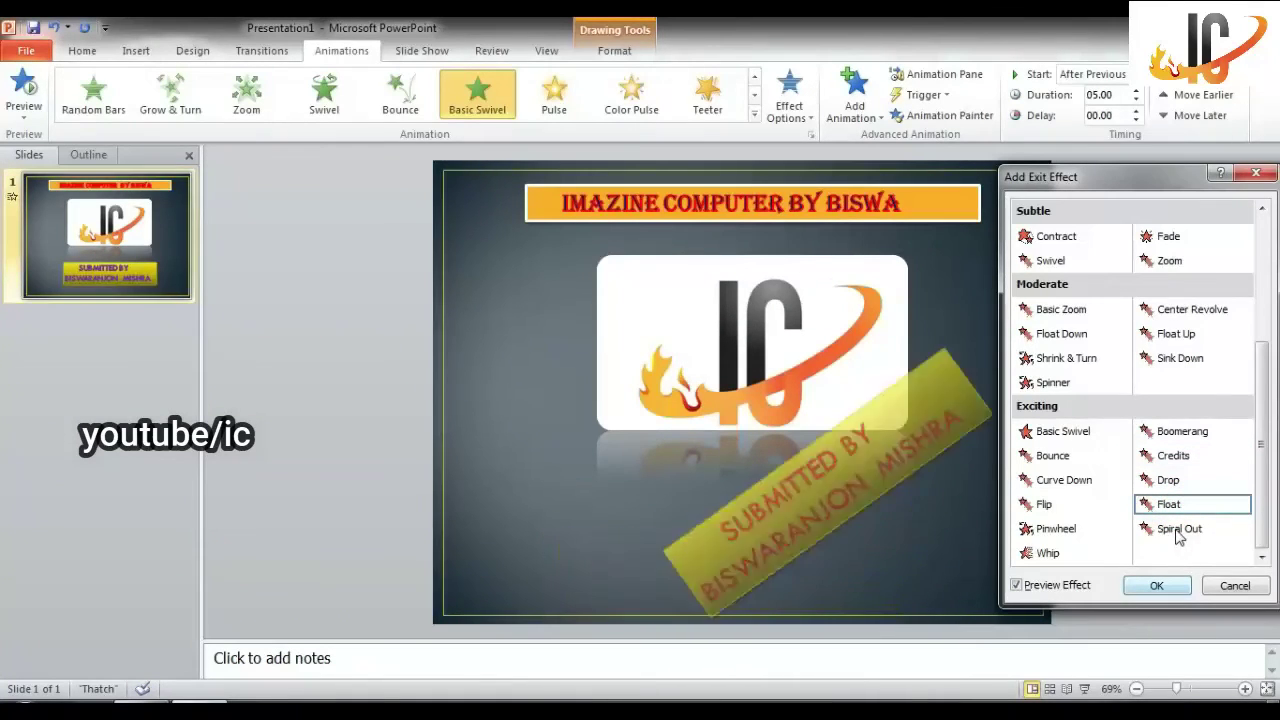
pyautogui.click(1160, 585)
pyautogui.click(1100, 74)
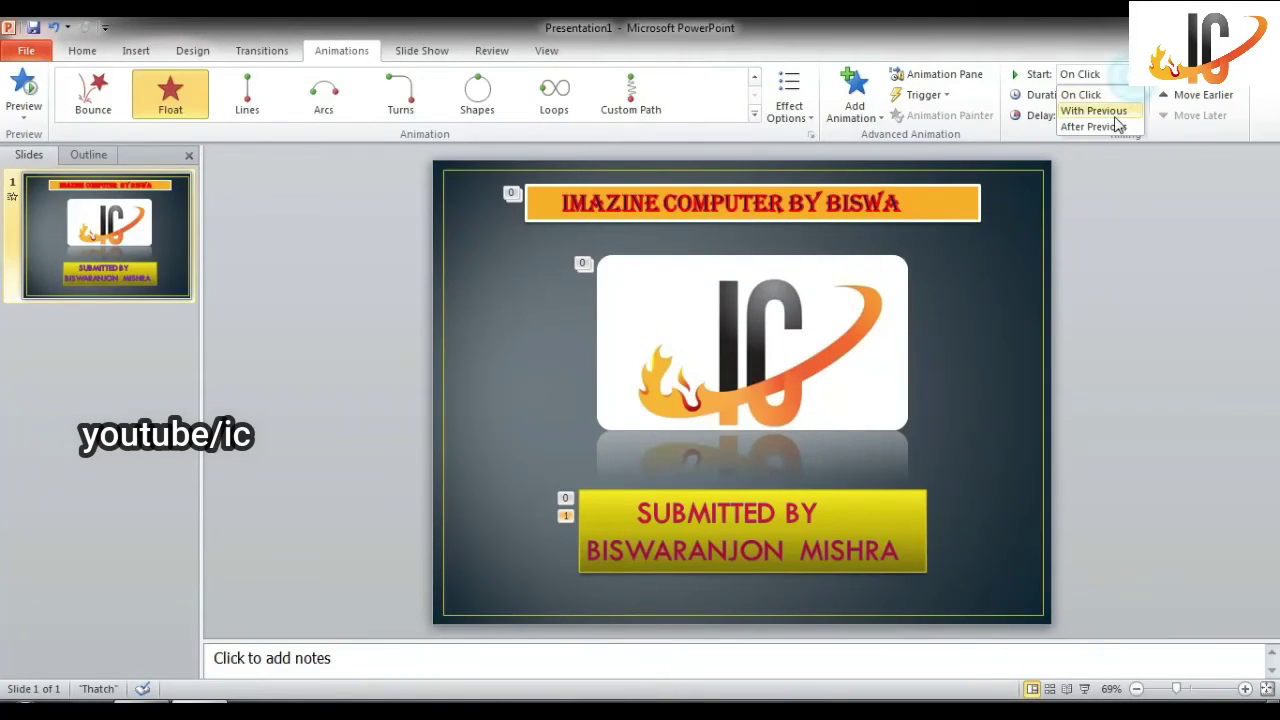
pyautogui.click(1110, 128)
# Step: Set the Float exit duration to 00.75 seconds with a 00.00 delay
pyautogui.click(1136, 101)
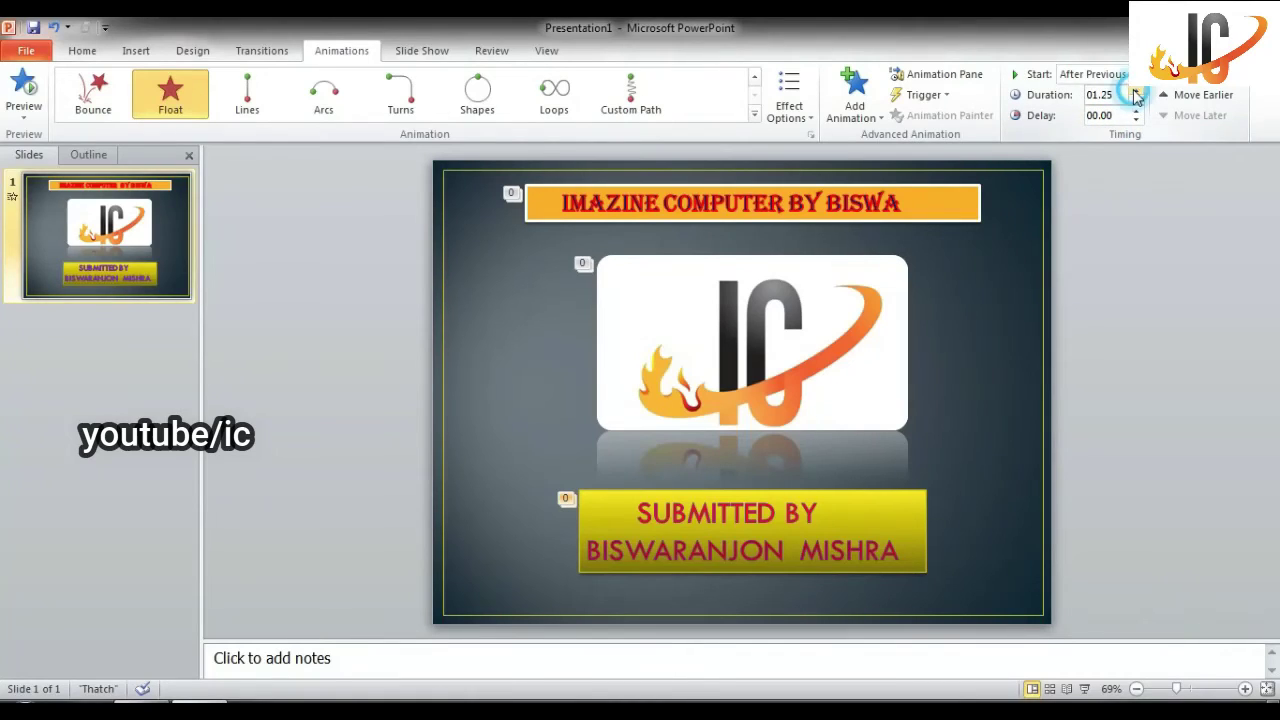
pyautogui.click(1137, 102)
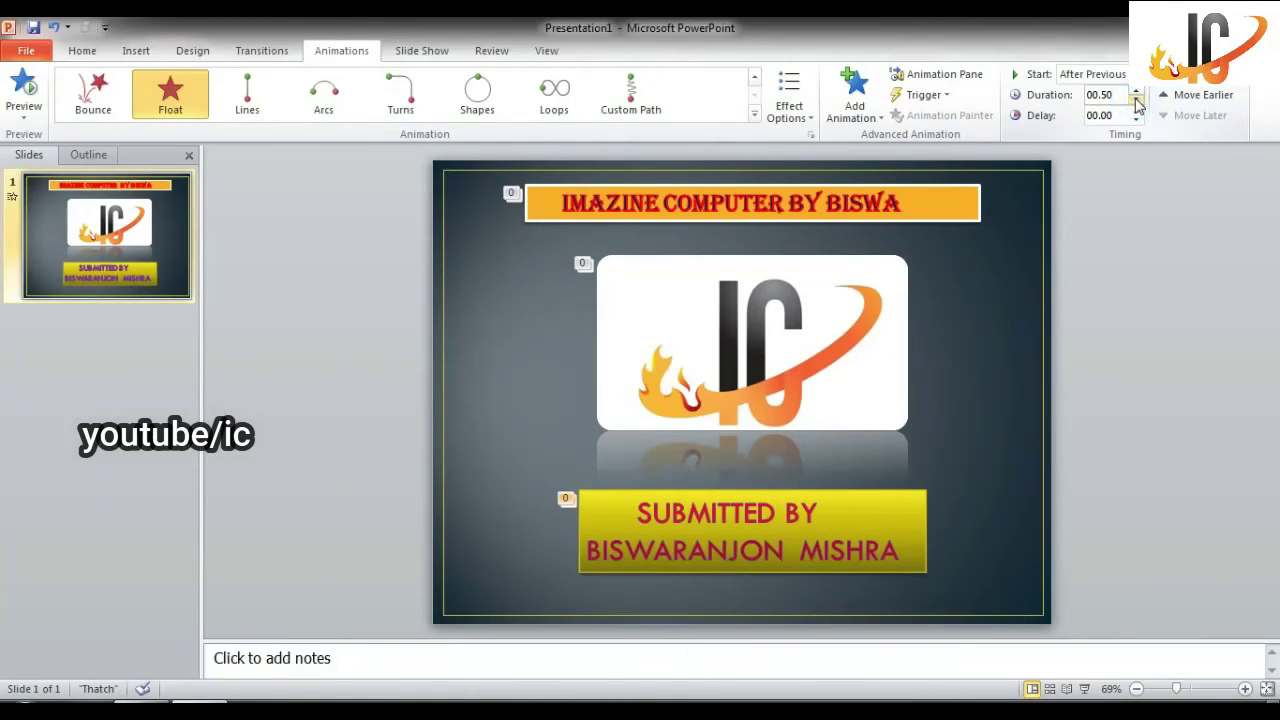
pyautogui.click(1136, 111)
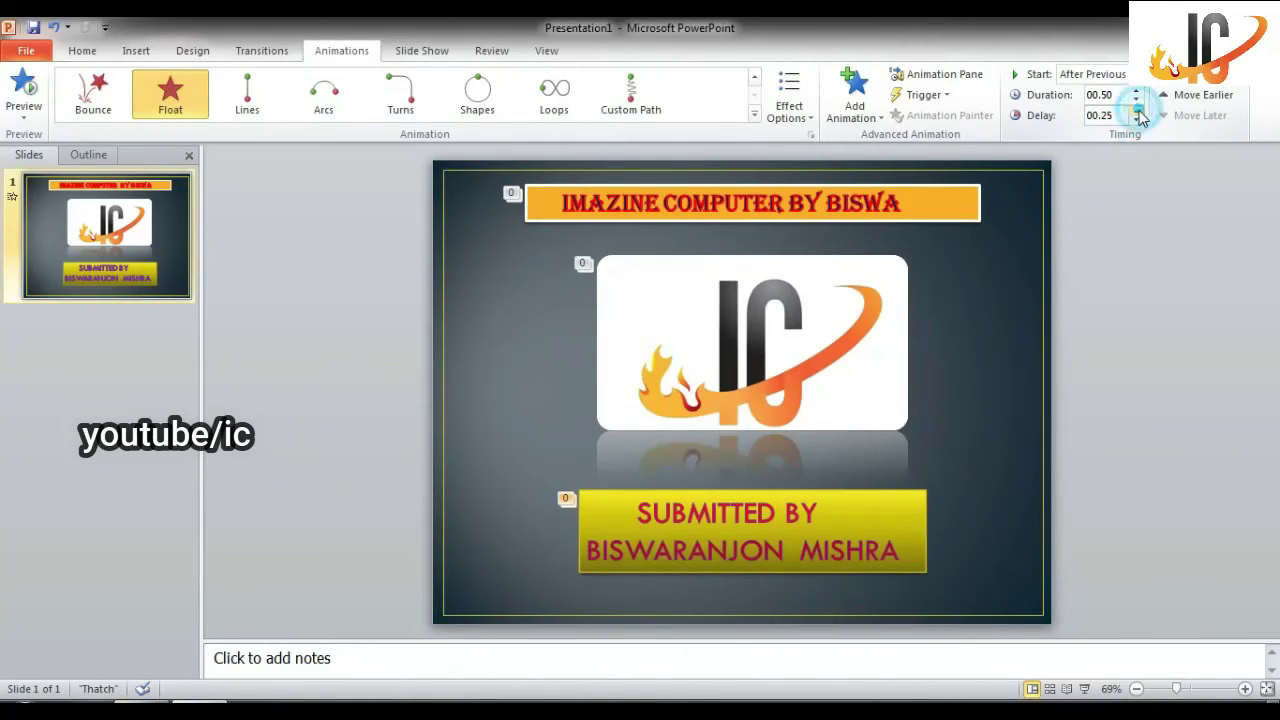
pyautogui.click(1136, 119)
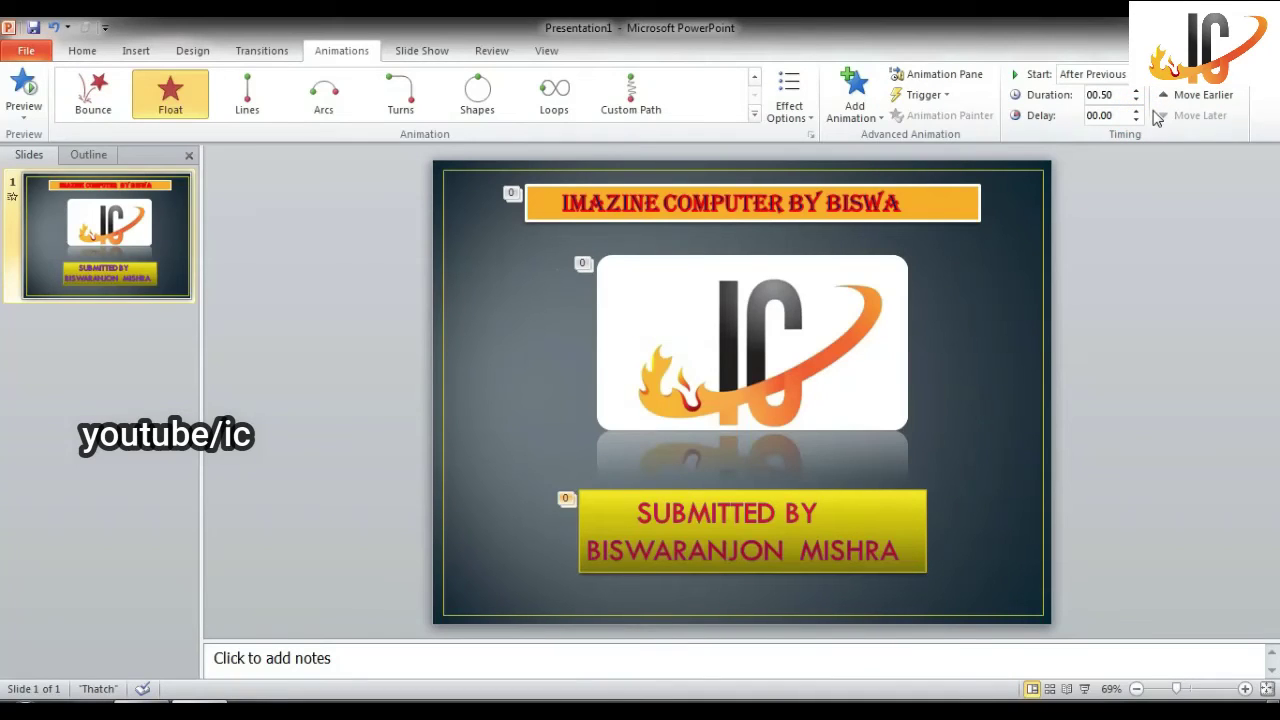
pyautogui.click(1137, 111)
pyautogui.click(1136, 120)
pyautogui.click(1136, 90)
pyautogui.click(1136, 90)
pyautogui.click(1136, 101)
pyautogui.click(305, 100)
# Step: Save the presentation to the Desktop as Windows Media Video 'Presentation1'
pyautogui.click(34, 52)
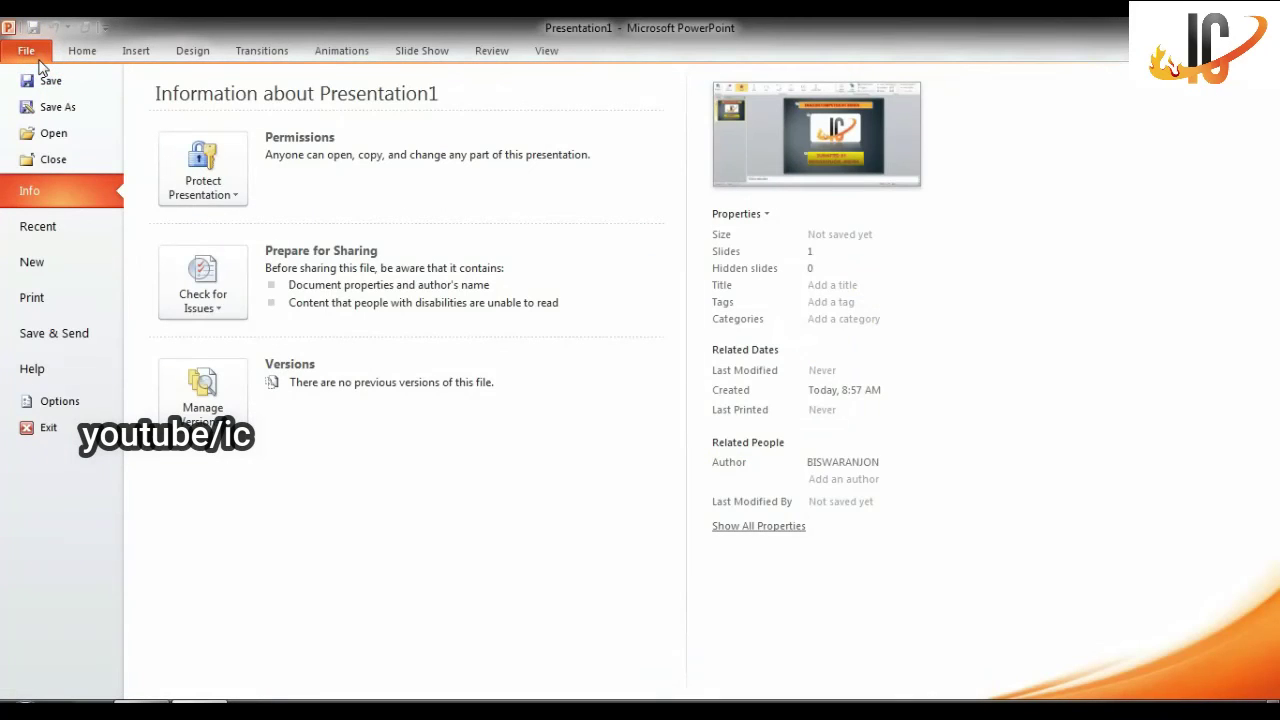
pyautogui.click(48, 81)
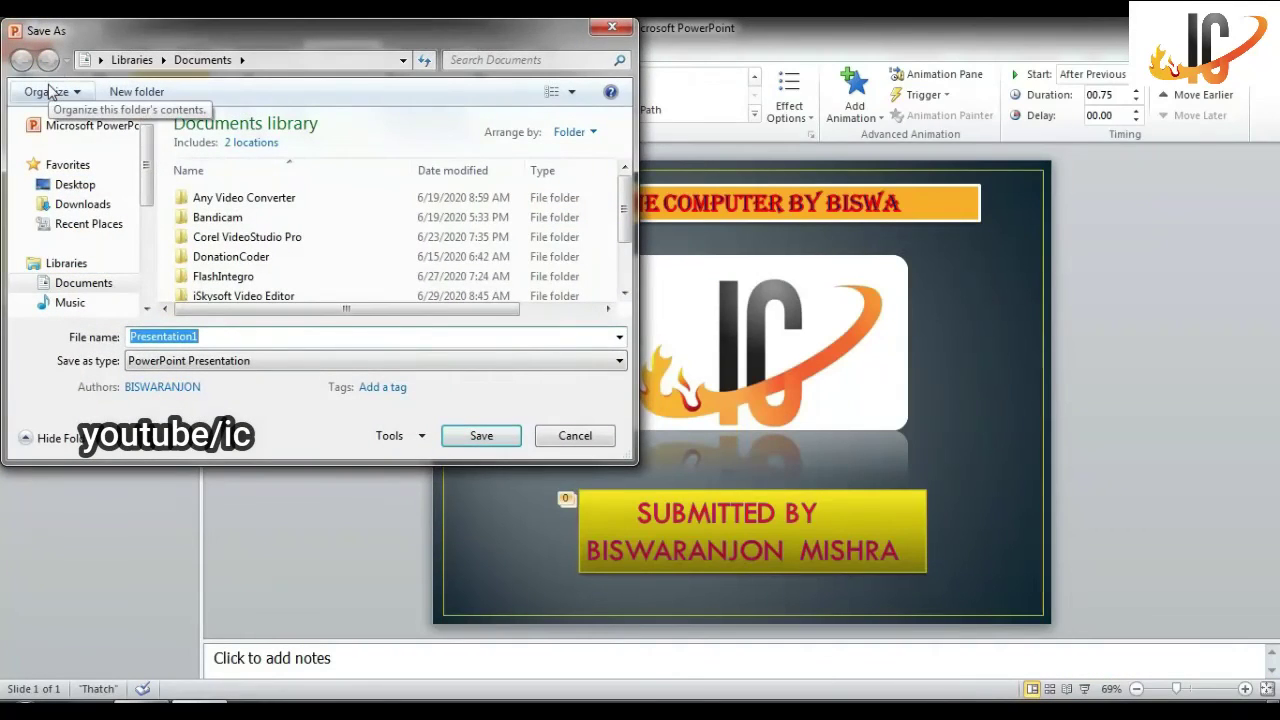
pyautogui.click(77, 186)
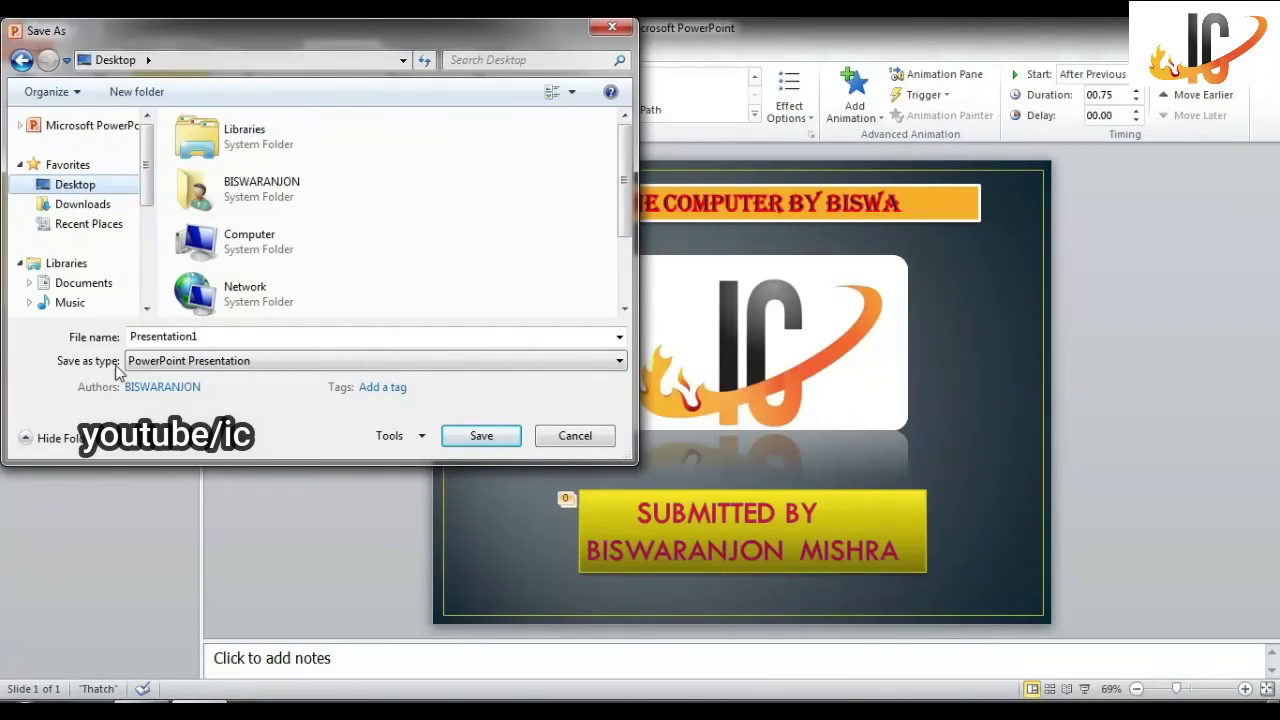
pyautogui.click(152, 362)
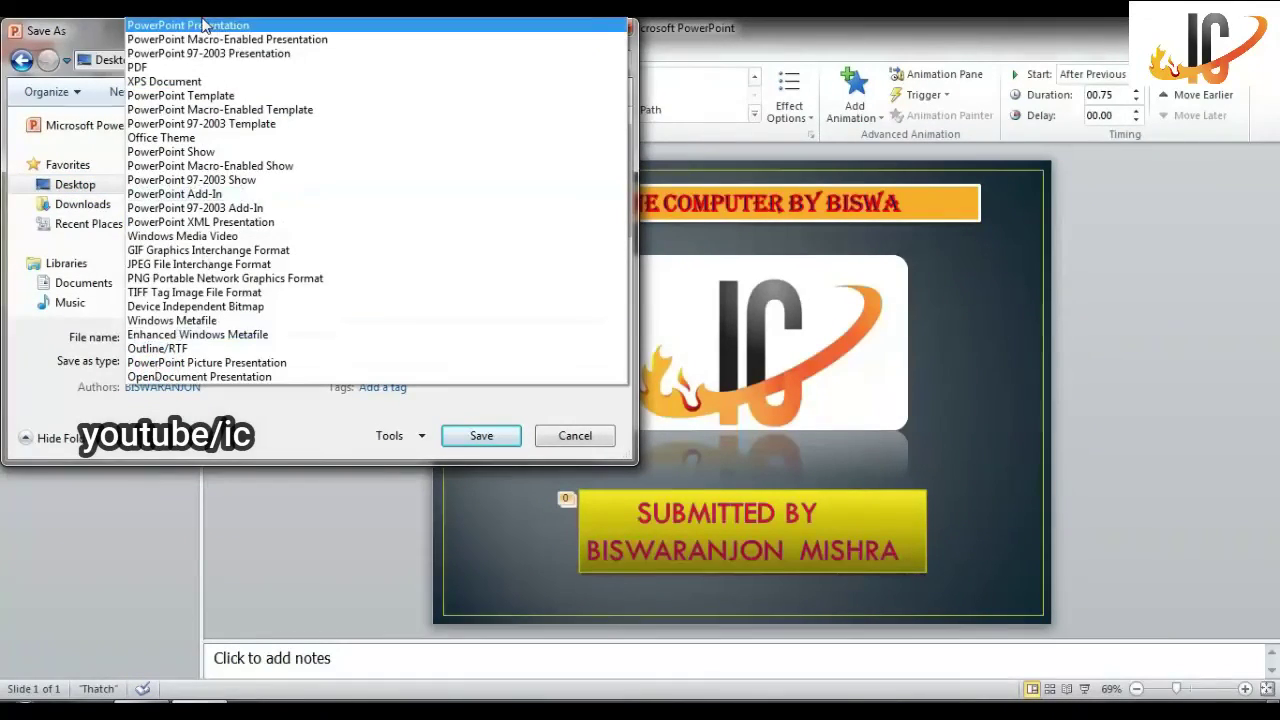
pyautogui.click(203, 236)
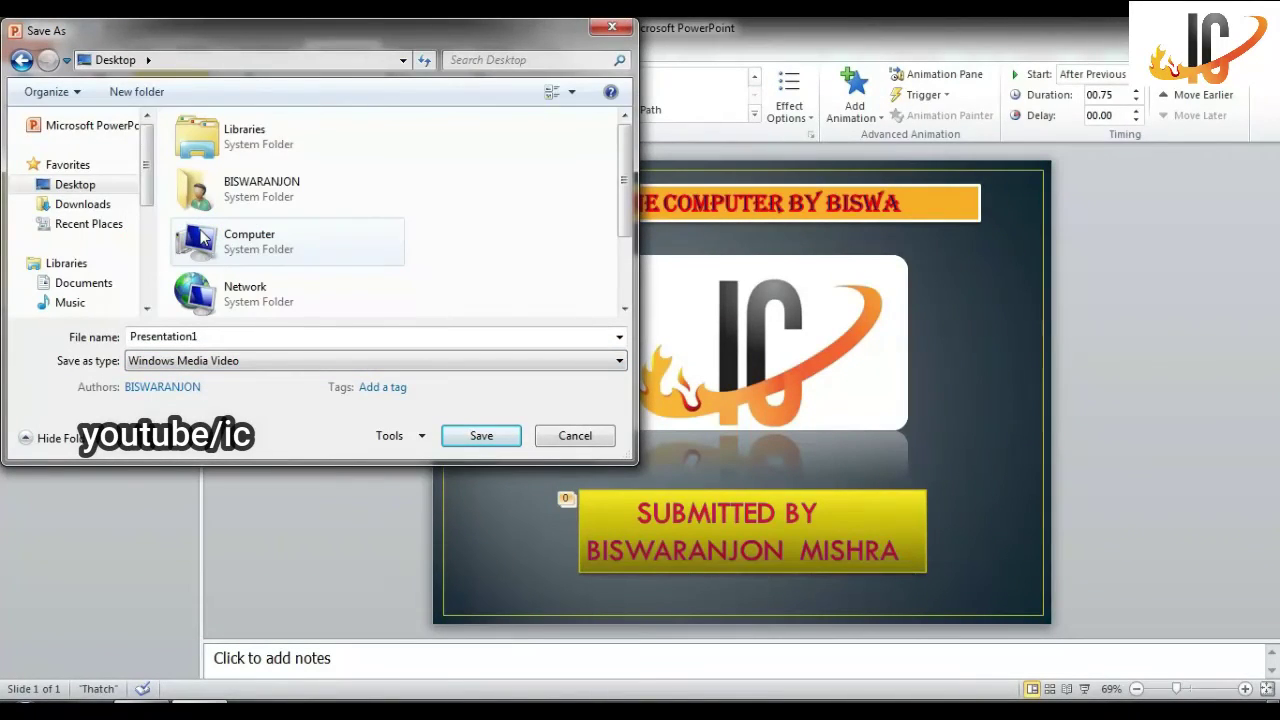
pyautogui.doubleClick(224, 340)
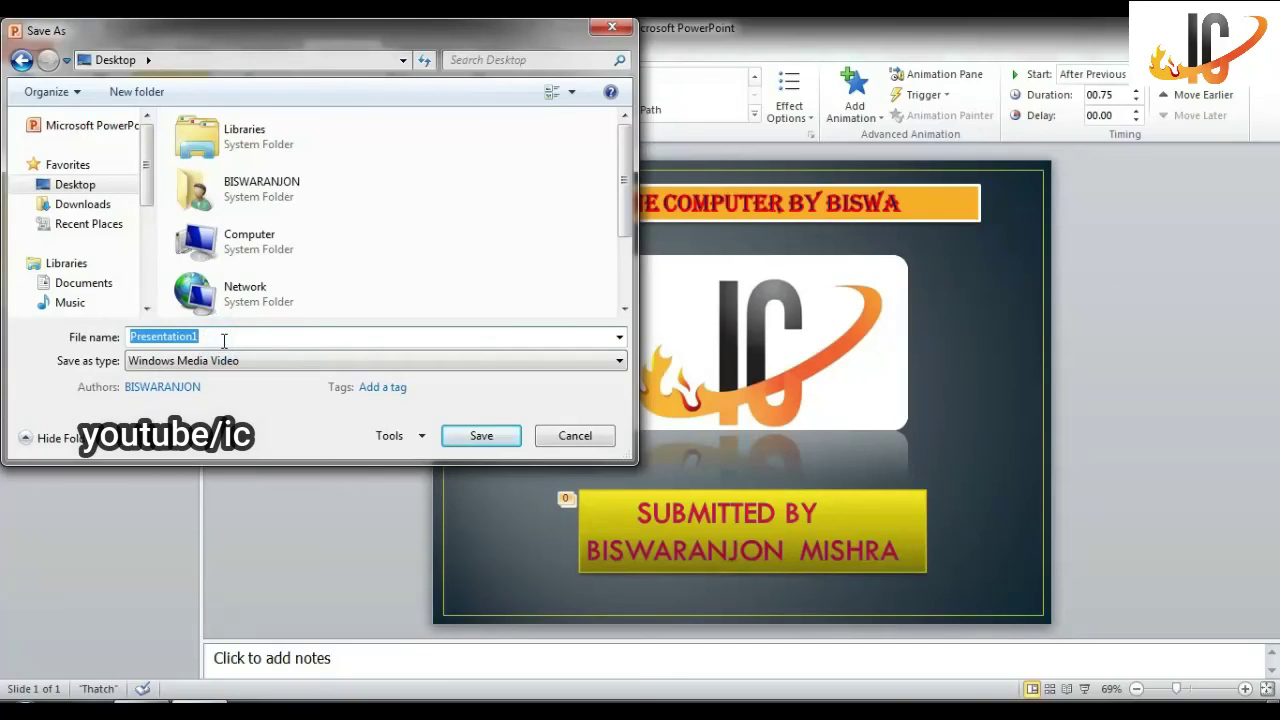
pyautogui.click(480, 437)
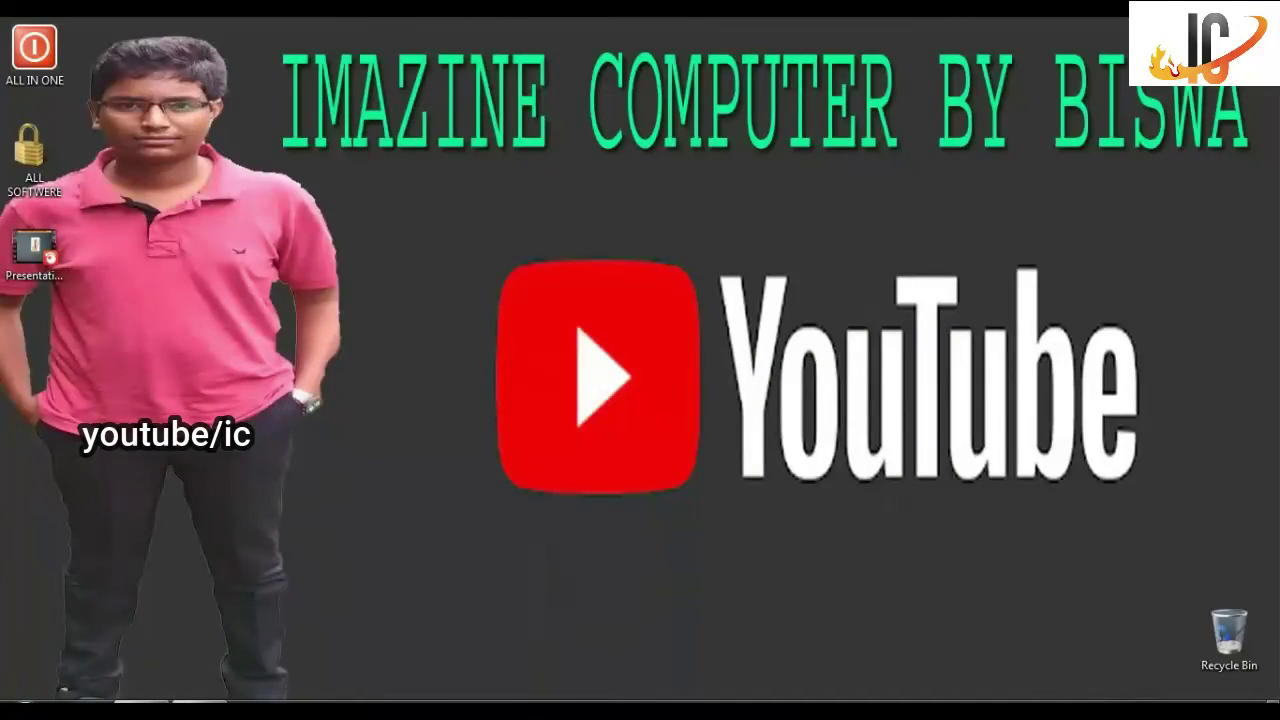
# Step: Open Presentation1.wmv from the desktop so it plays in GOM Player
pyautogui.click(200, 700)
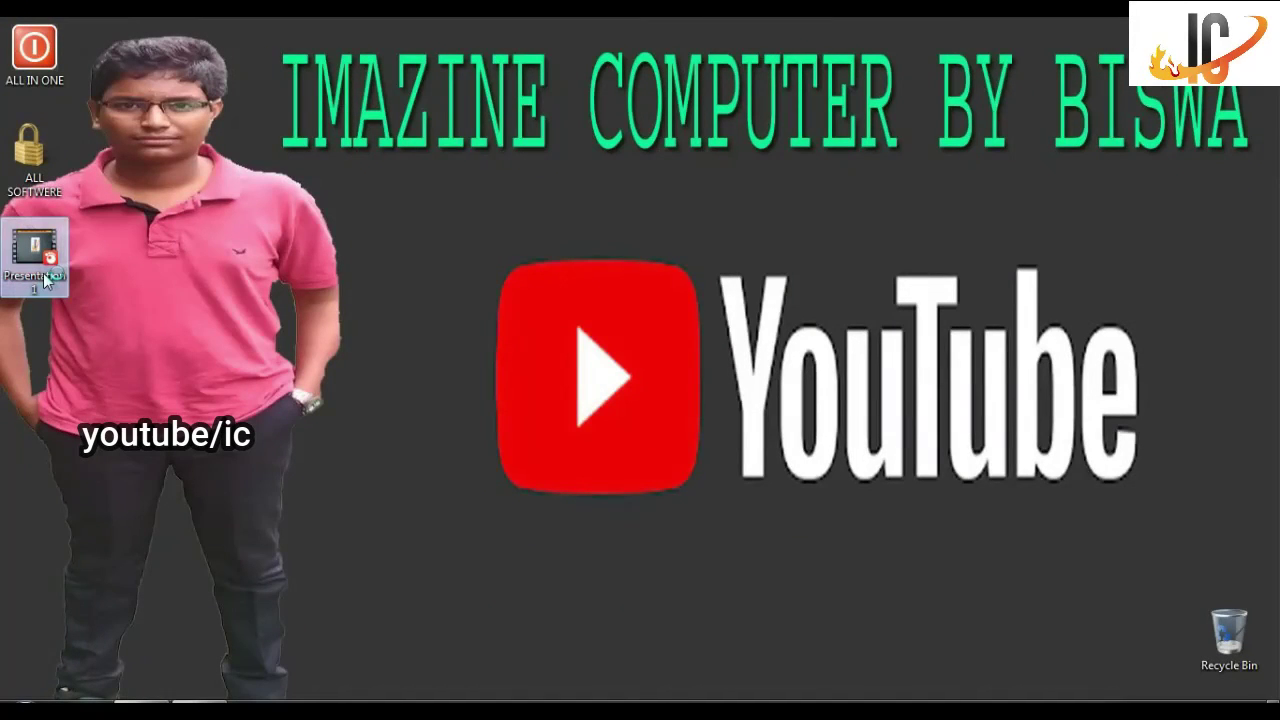
pyautogui.doubleClick(45, 280)
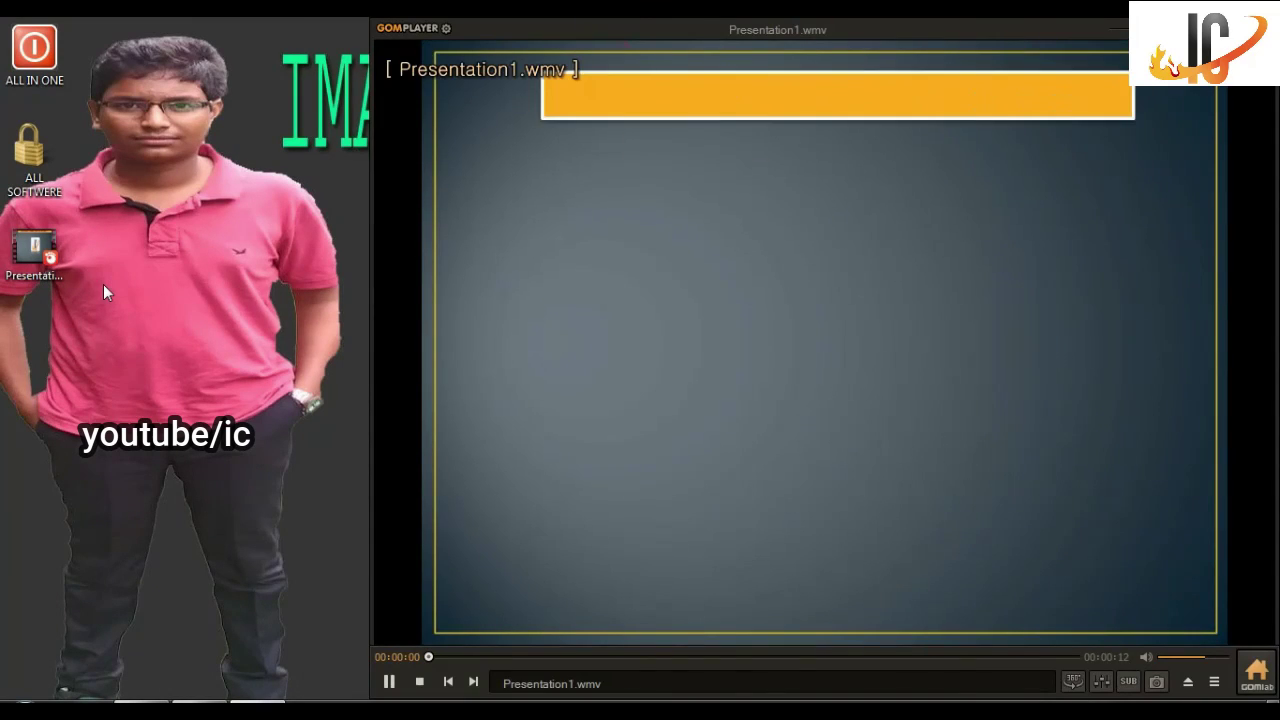
# Step: Restart Presentation1.wmv from the beginning and play it full screen
pyautogui.press('space')
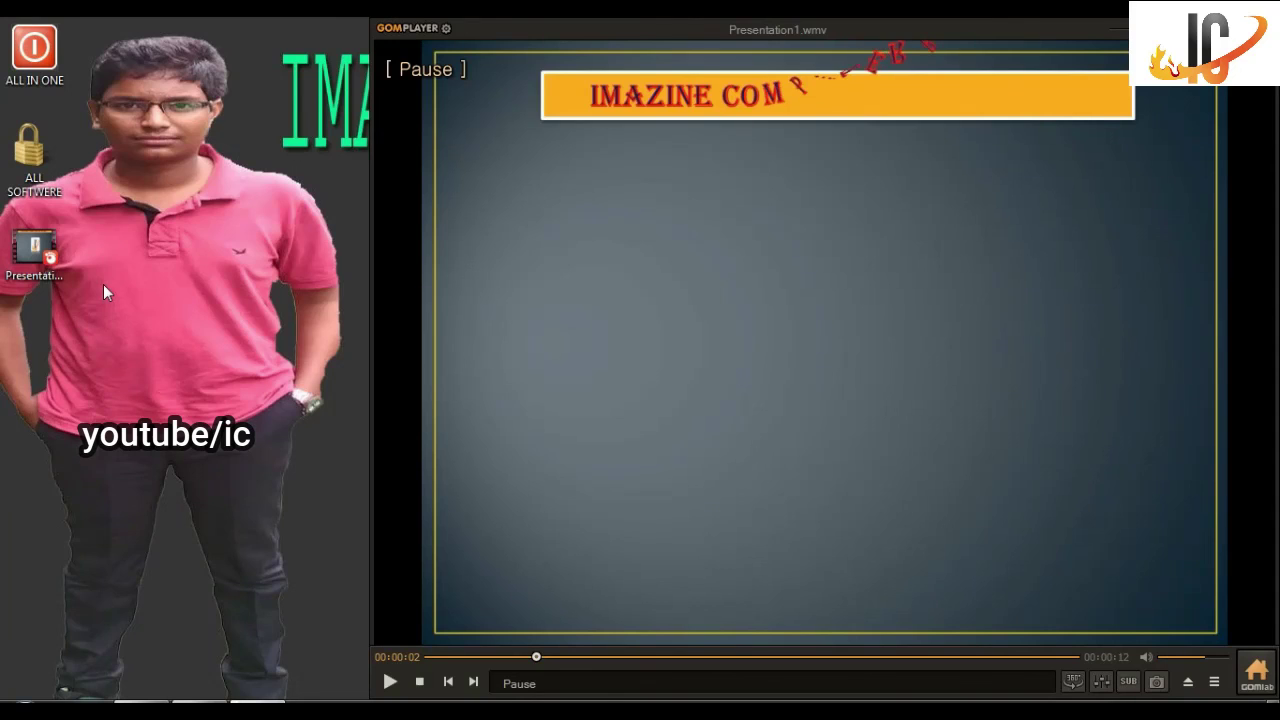
pyautogui.press('BackSpace')
pyautogui.press('Return')
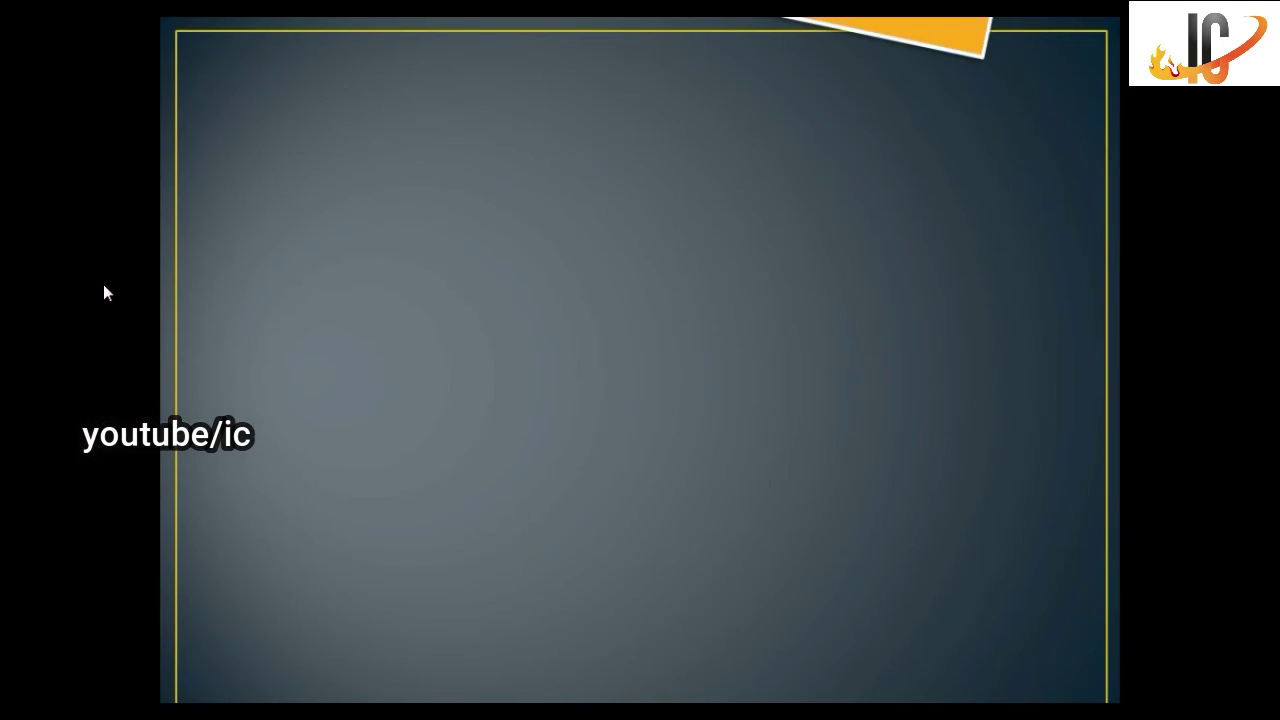
pyautogui.press('space')
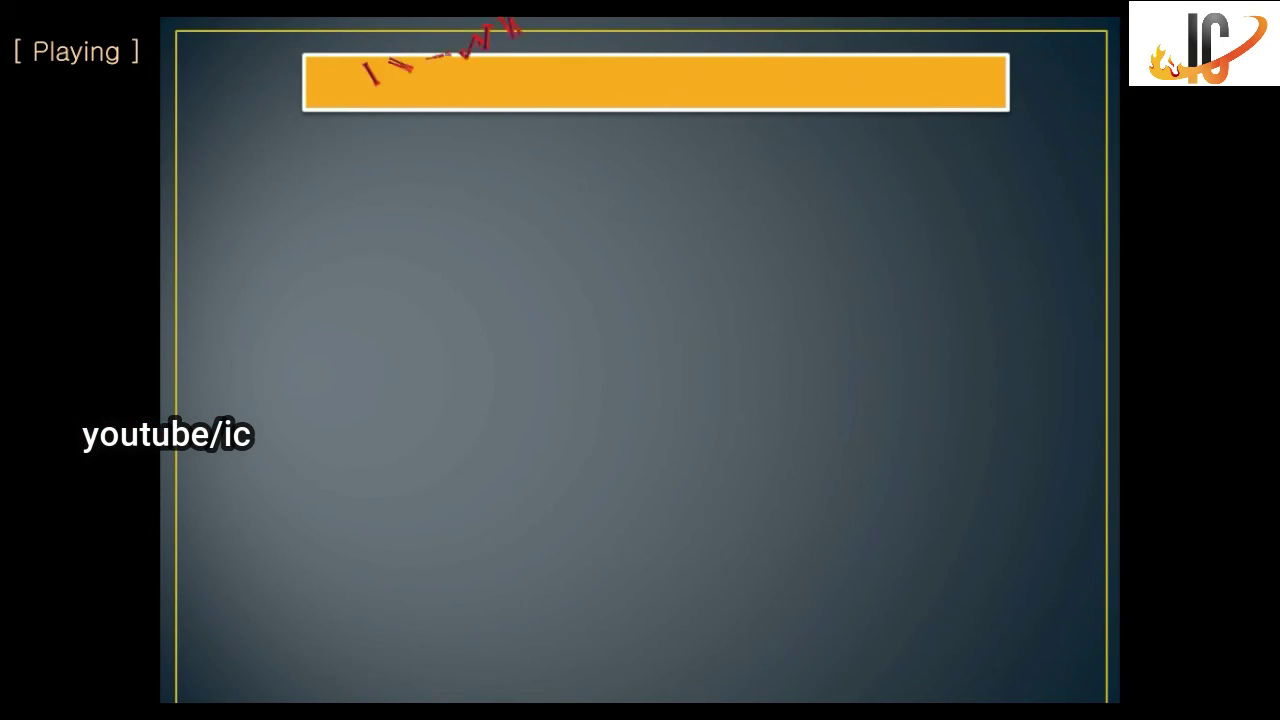